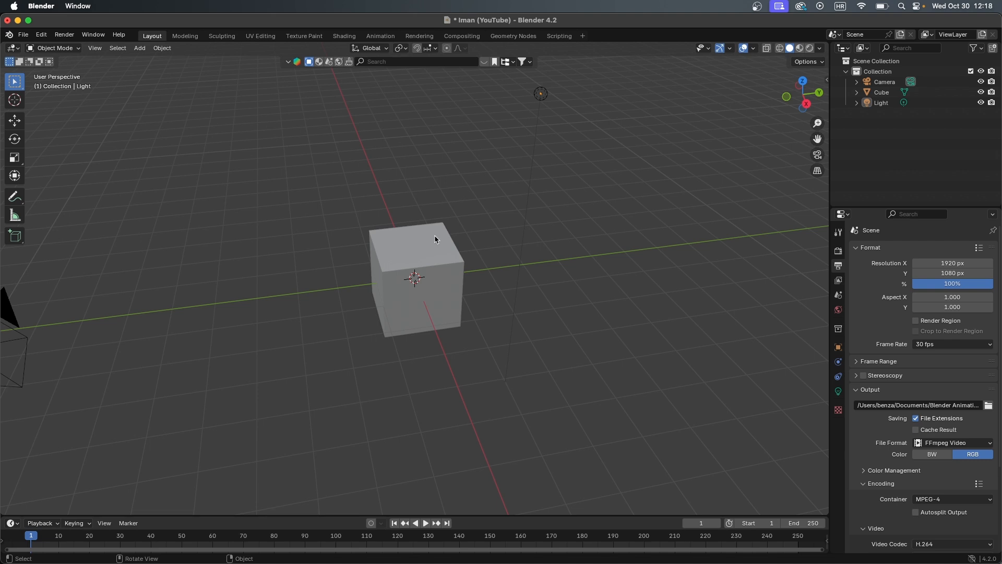
Delete the default cube from the scene and save the file
middle_drag(432, 234, 406, 299)
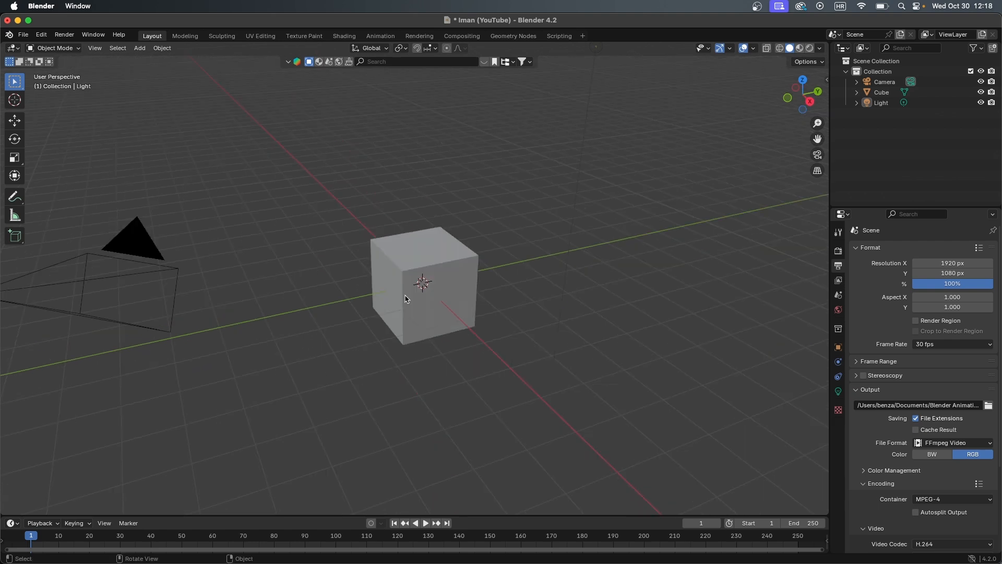
click(443, 299)
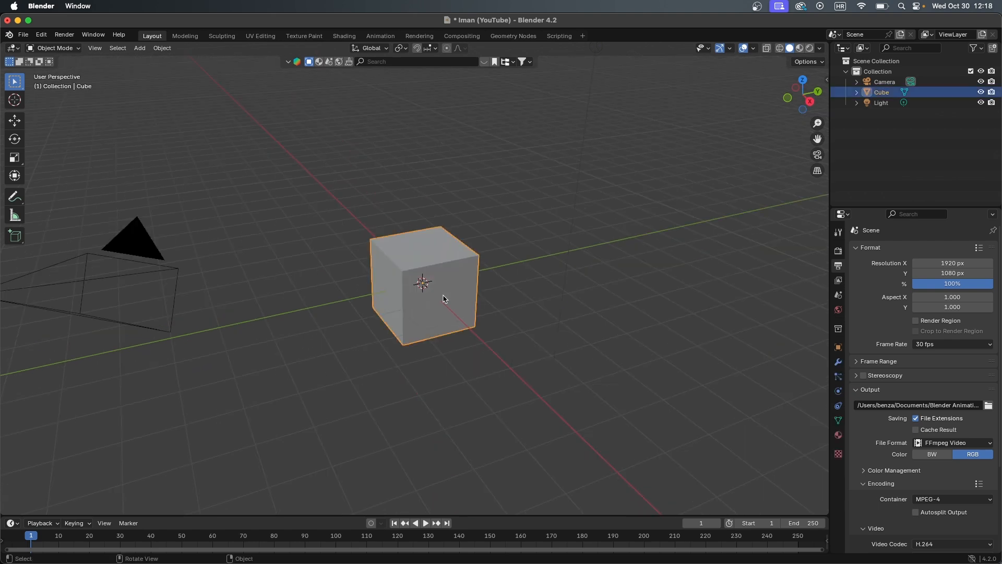
key(x)
click(443, 297)
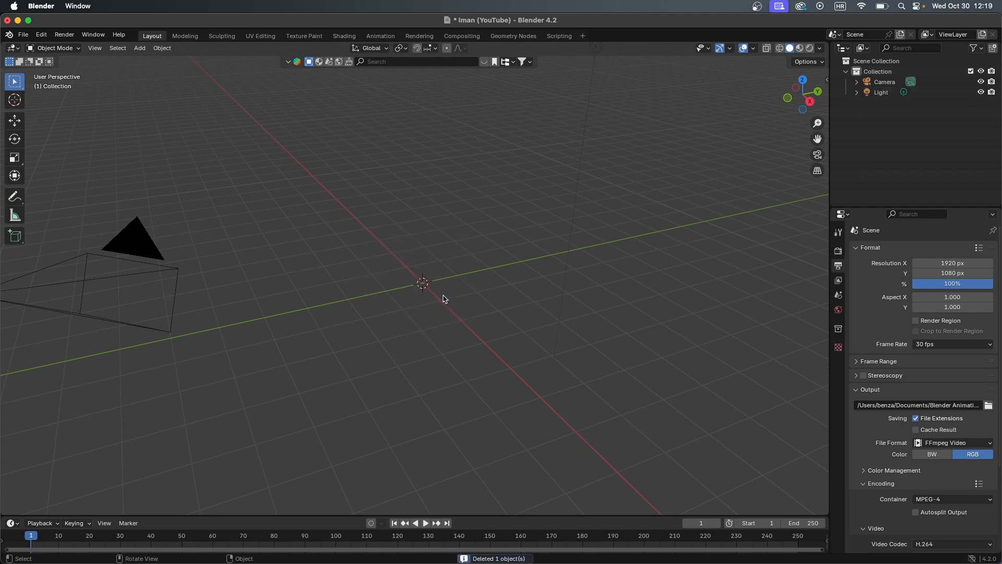
key(super+s)
middle_drag(443, 298, 447, 277)
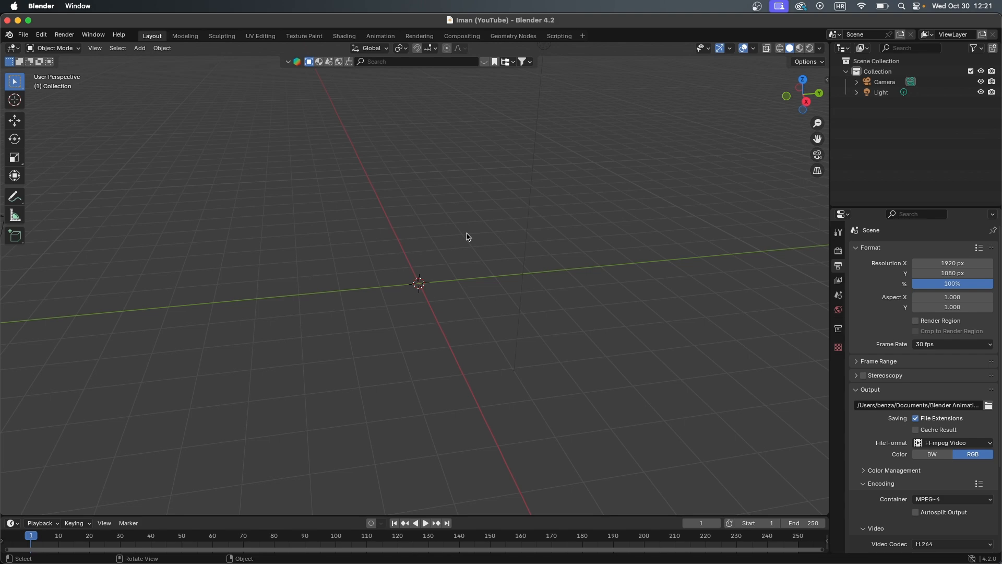
Add a plane mesh at the scene origin and scale it up to about 4.59 as the room's floor
key(shift+a)
mouse_move(470, 248)
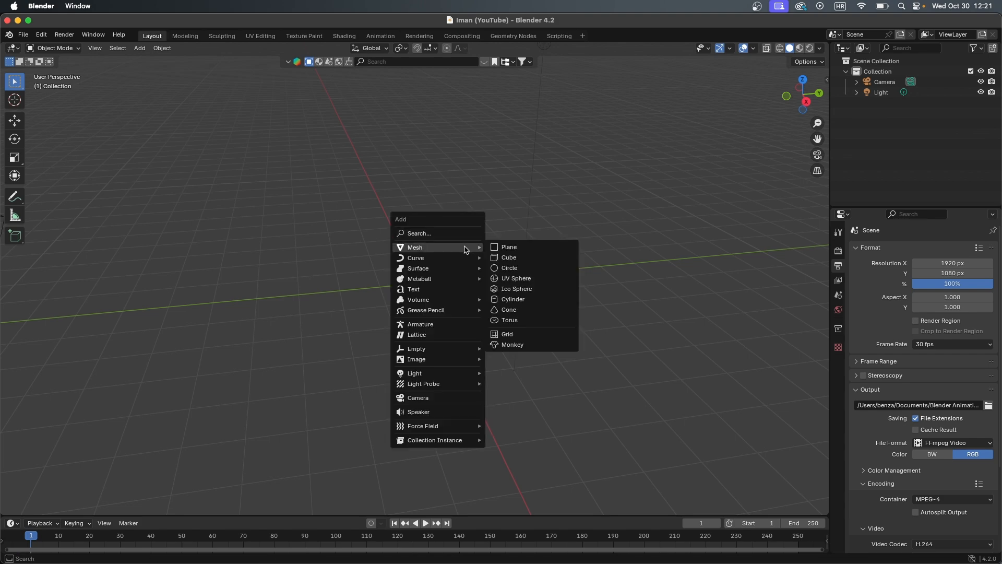
click(527, 250)
middle_drag(526, 249, 515, 219)
key(s)
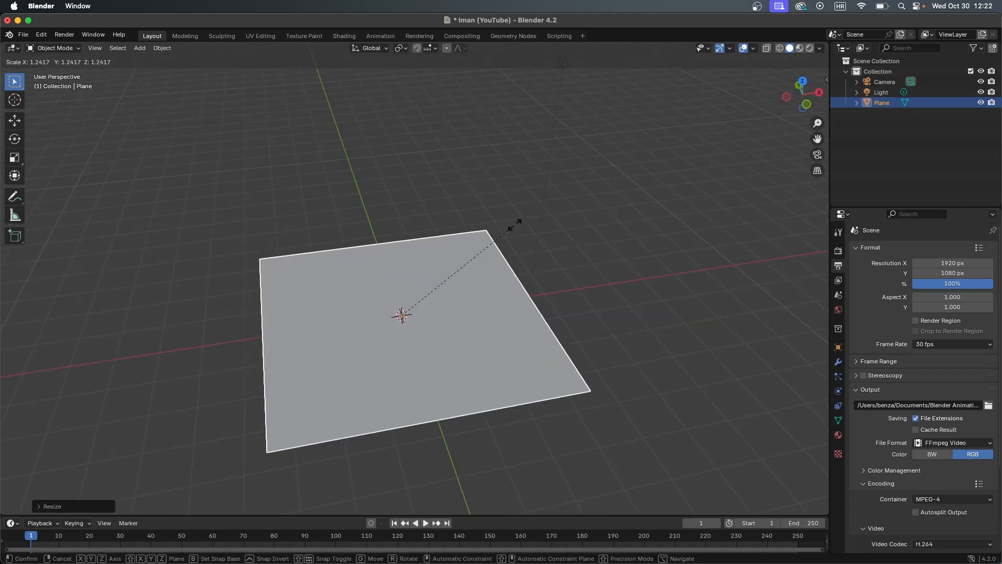
click(536, 211)
click(143, 89)
middle_drag(143, 89, 143, 89)
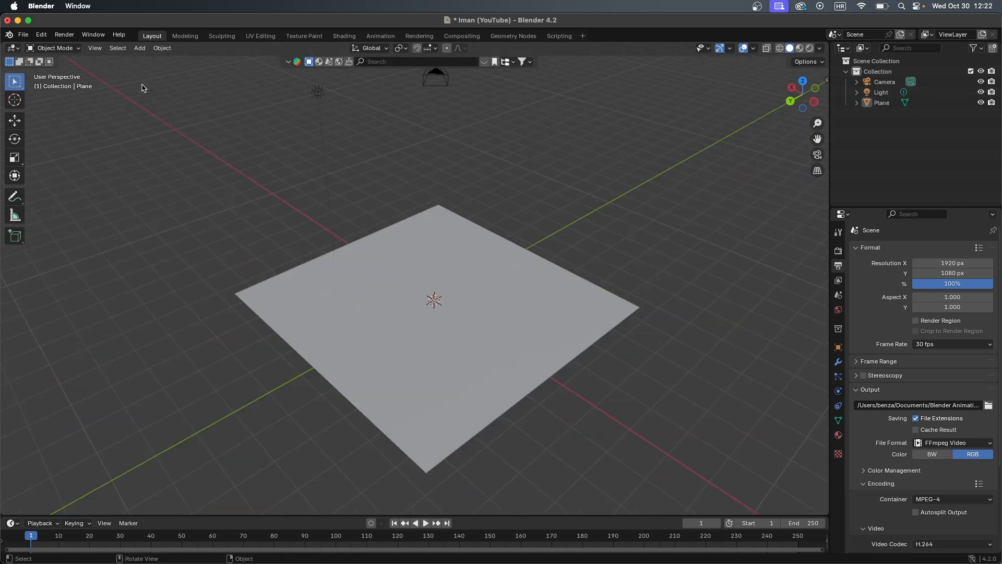
In Edit Mode, extrude two adjacent edges of the plane about 5.2 m upward along Z to form two walls
click(55, 48)
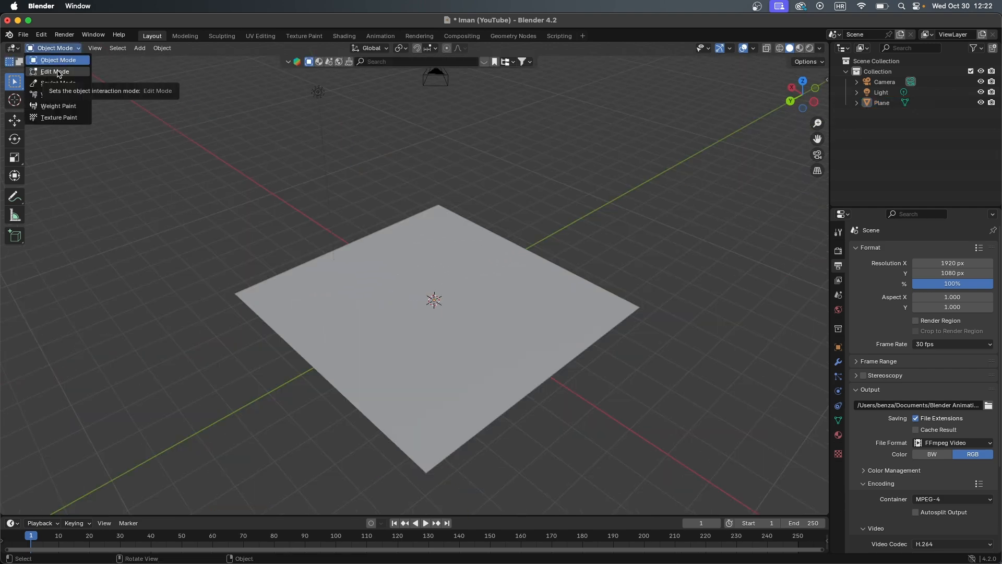
click(58, 72)
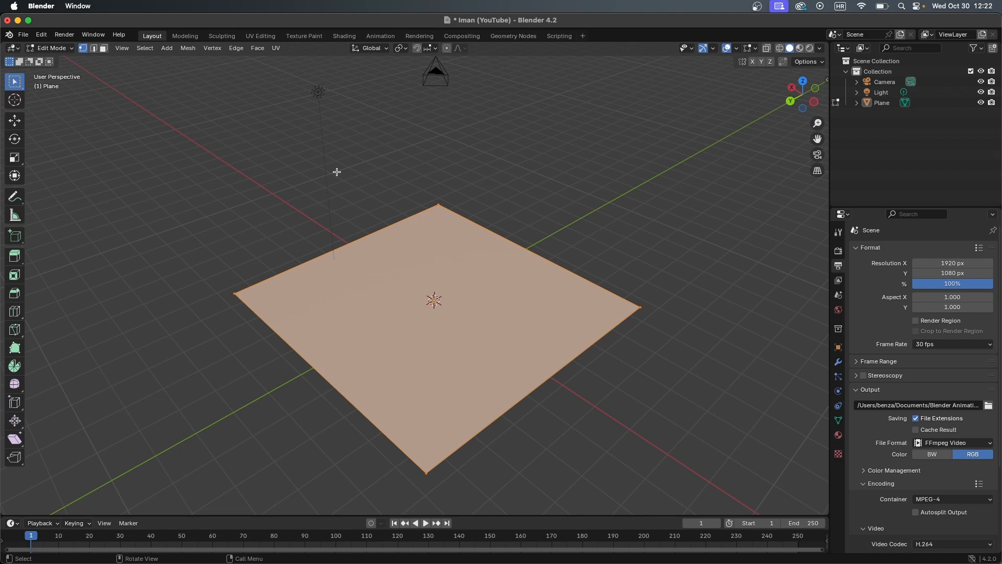
click(337, 171)
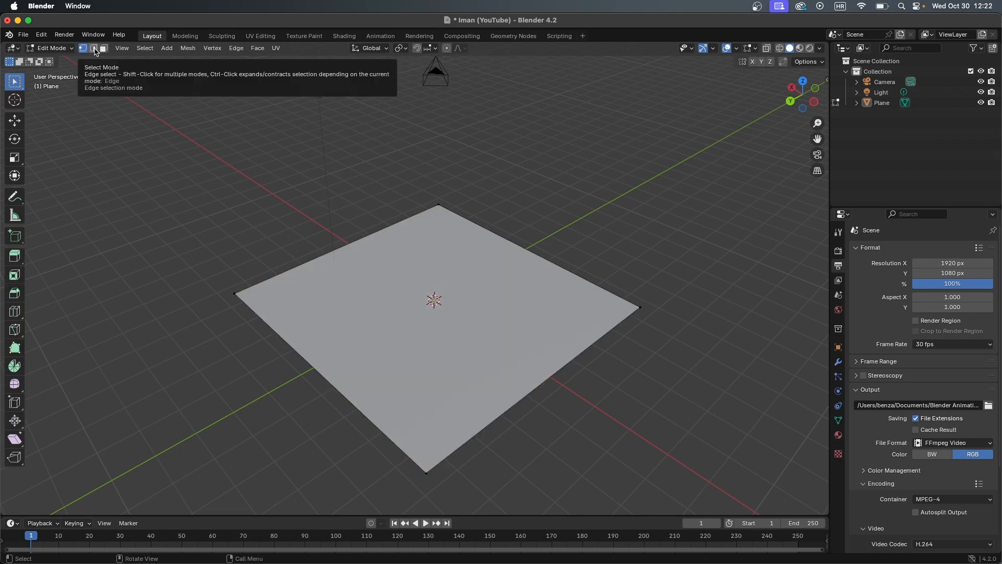
click(97, 51)
middle_drag(172, 172, 244, 250)
drag(244, 250, 449, 422)
key(e)
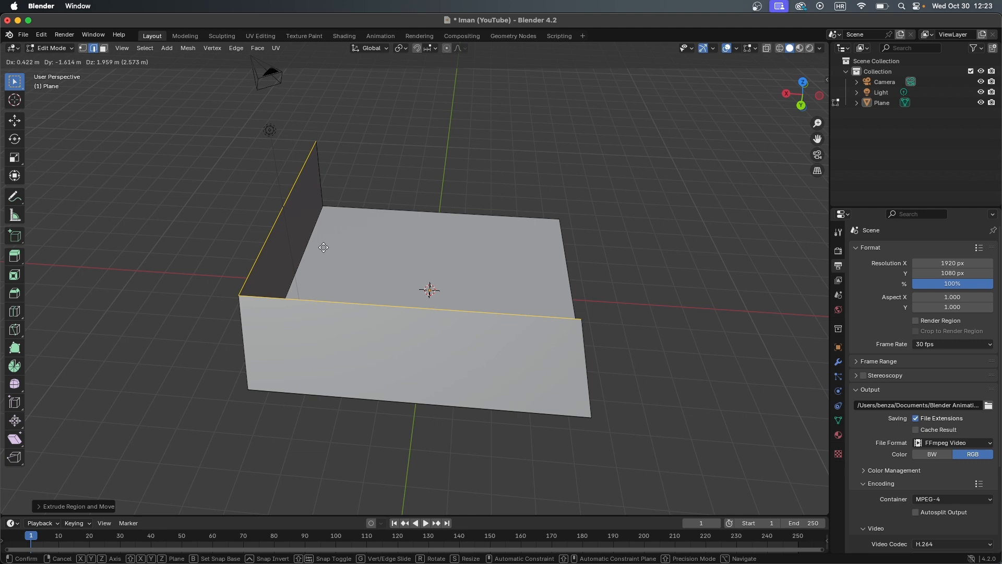
key(z)
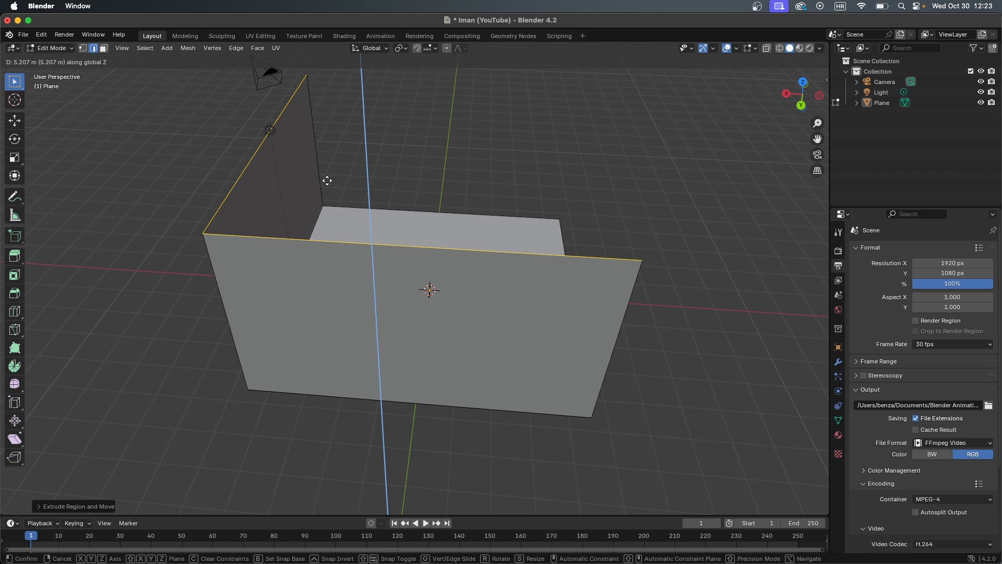
click(327, 181)
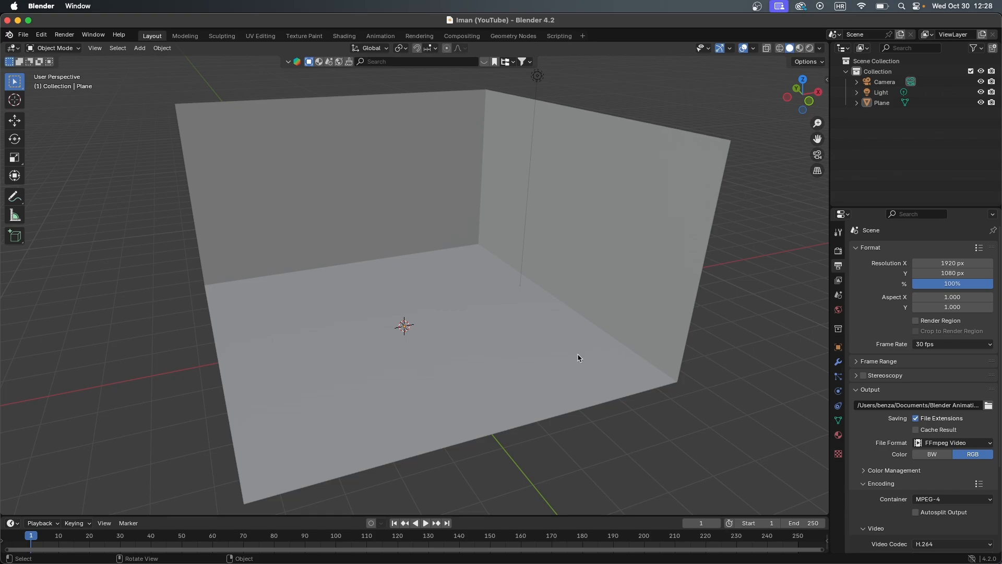
Switch to the Sketchfab search results in Firefox and open the download options of the "Table with metal legs" model, choosing GLB
key(super+Tab)
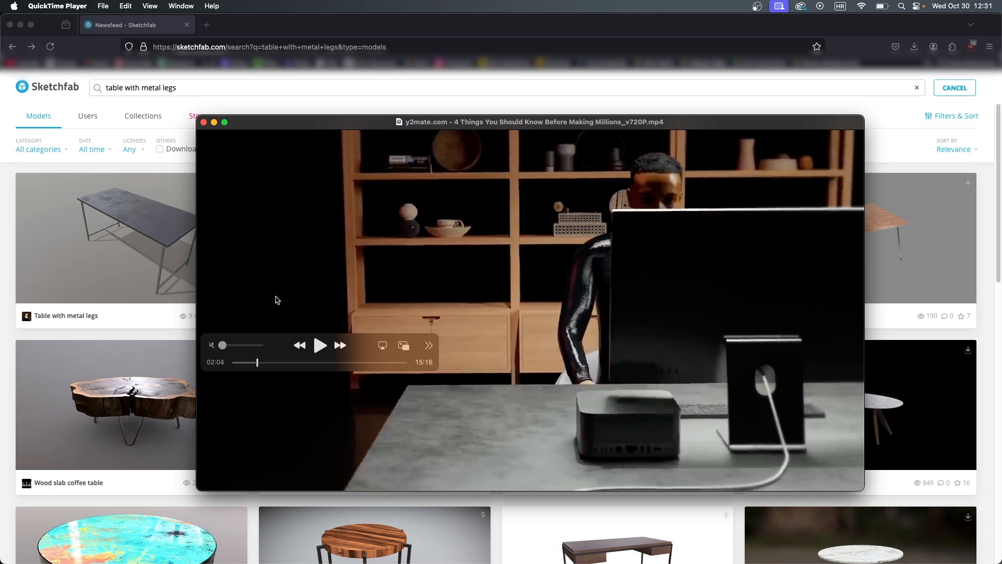
click(115, 186)
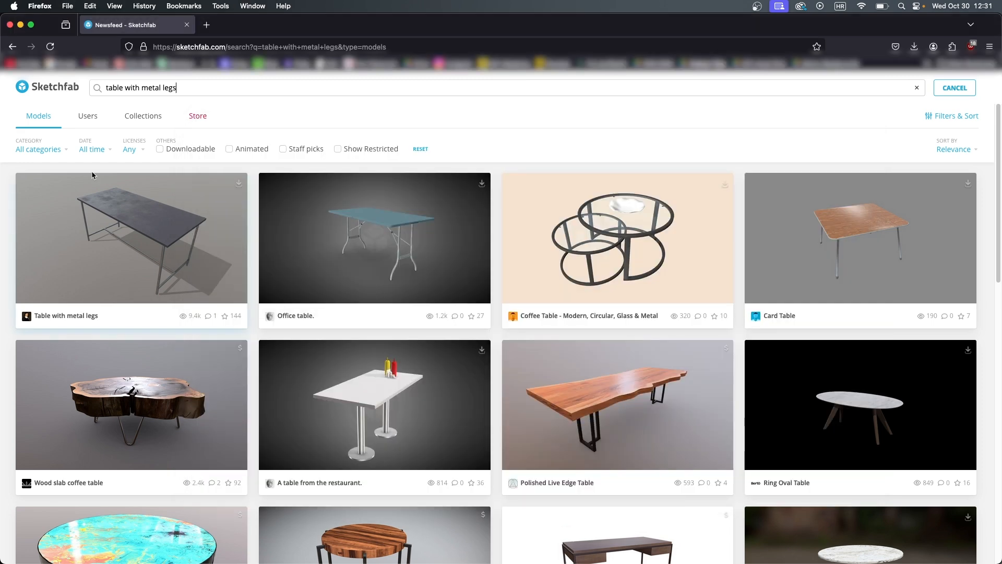
click(181, 258)
click(92, 386)
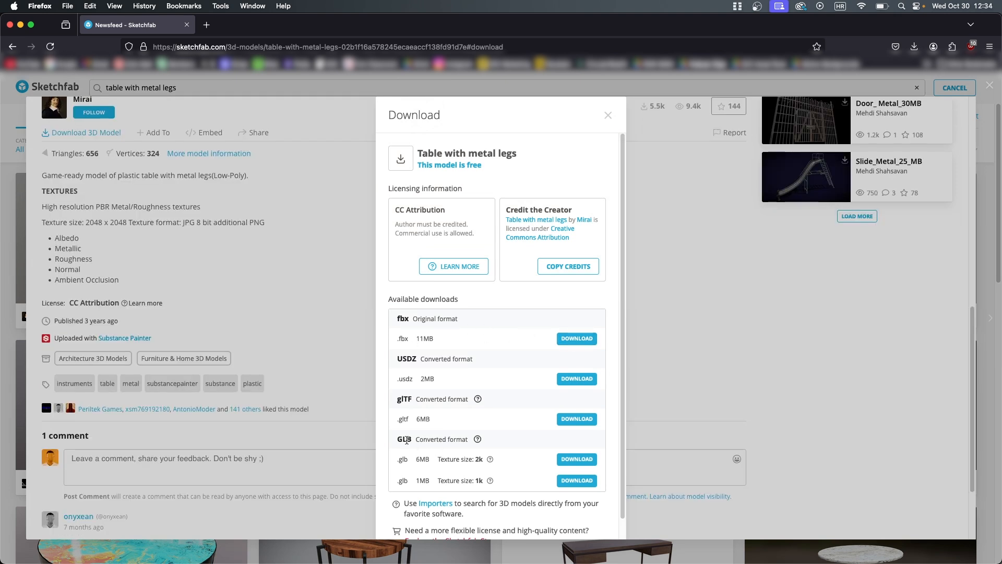
drag(397, 439, 466, 449)
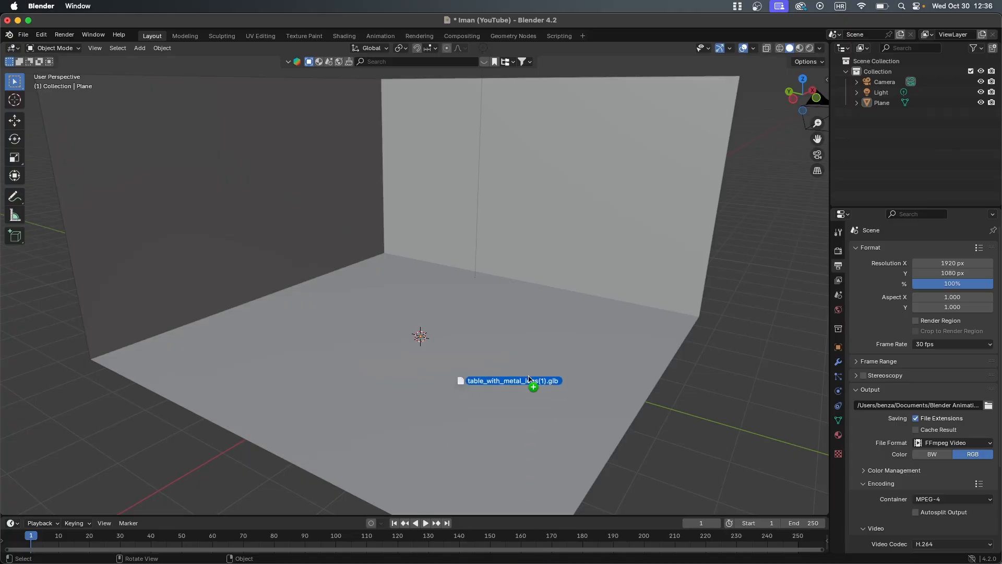
Switch to Blender, import table_with_metal_legs(1).glb, and scale the table down to fit inside the room
drag(528, 379, 491, 324)
click(473, 465)
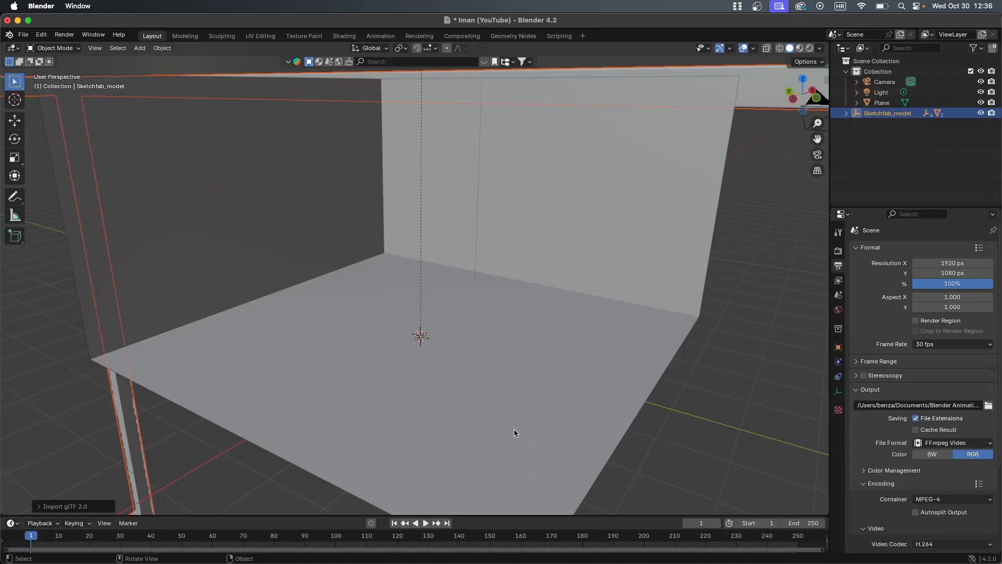
scroll(489, 345, down, 5)
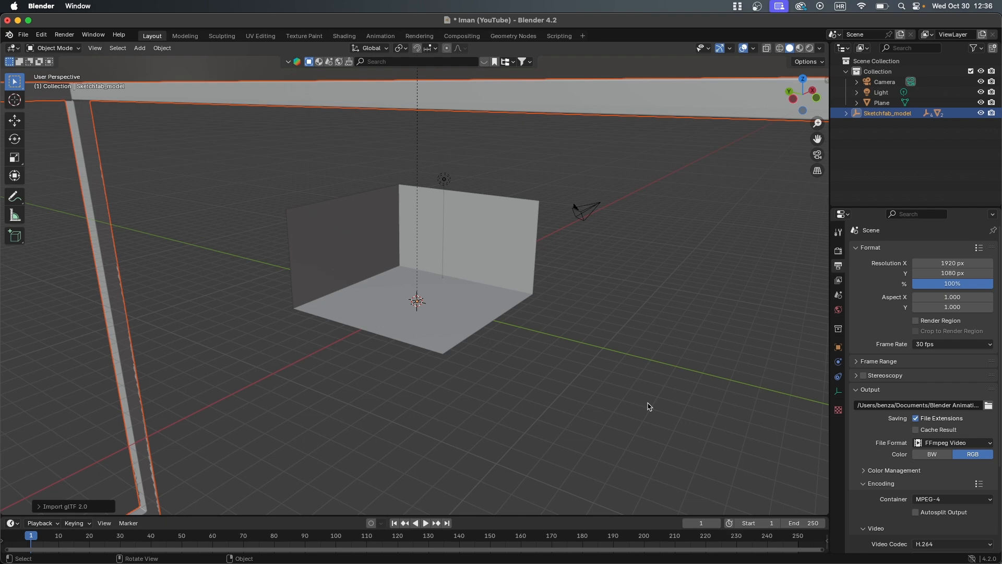
key(s)
click(418, 303)
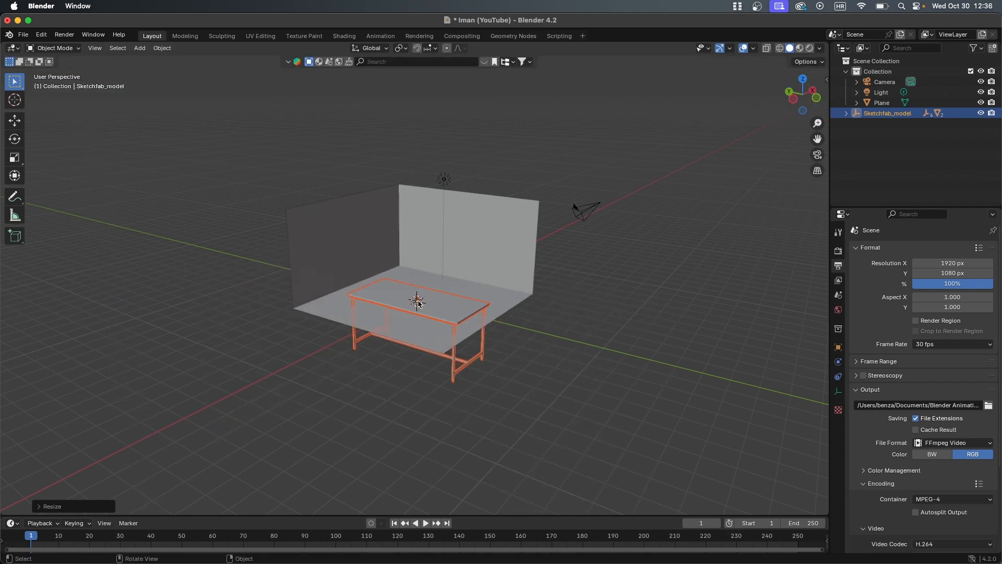
key(s)
click(480, 369)
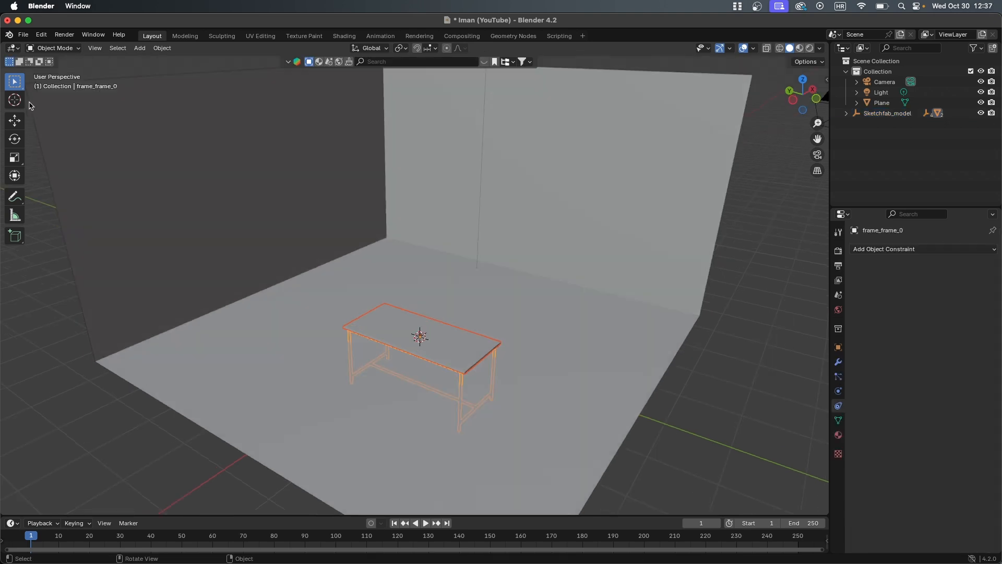
Raise the table along the Z axis until its legs stand on the floor
click(15, 121)
drag(420, 299, 419, 229)
drag(419, 230, 419, 228)
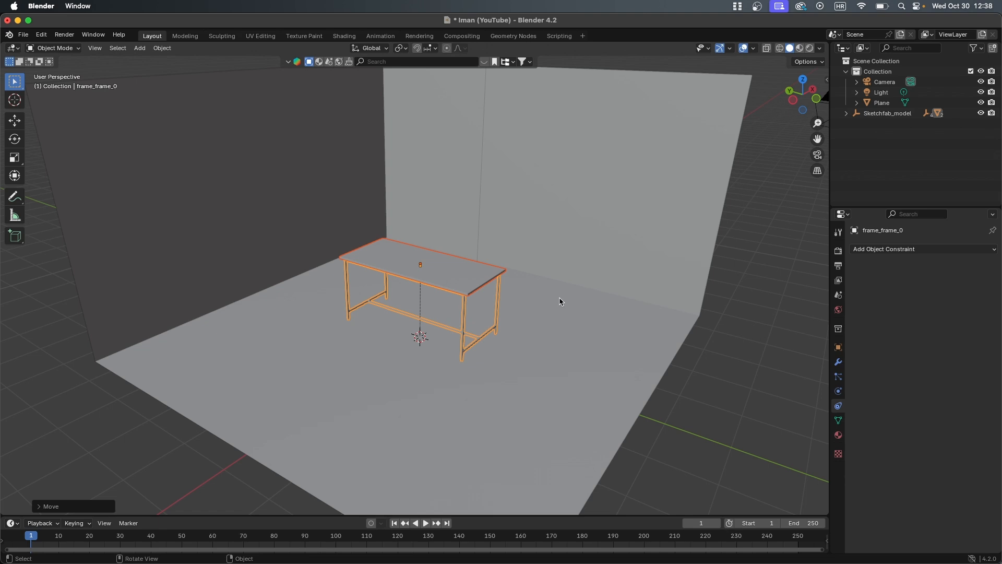
Move the table along the Y axis, away from the floor's centre towards its open edge
key(g)
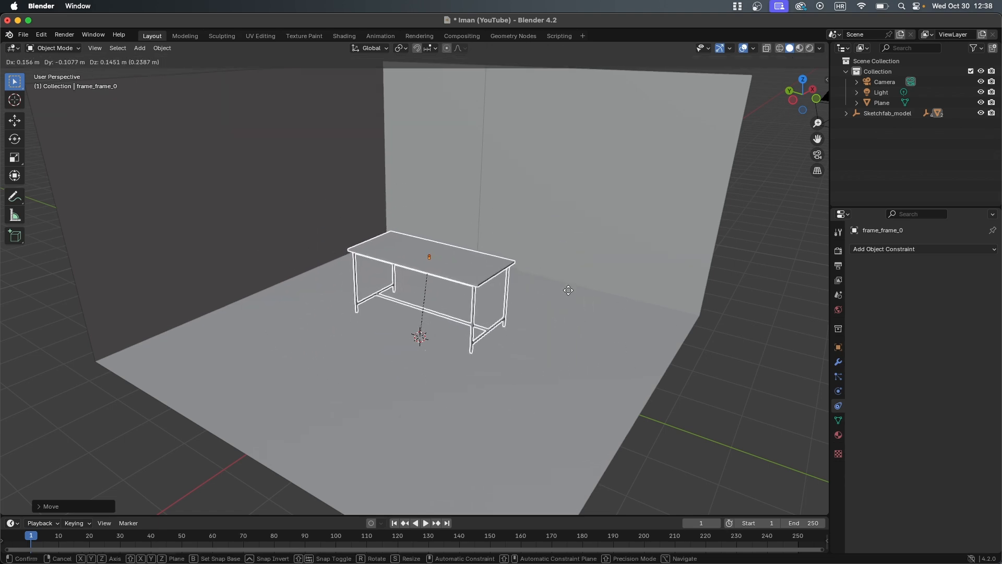
key(x)
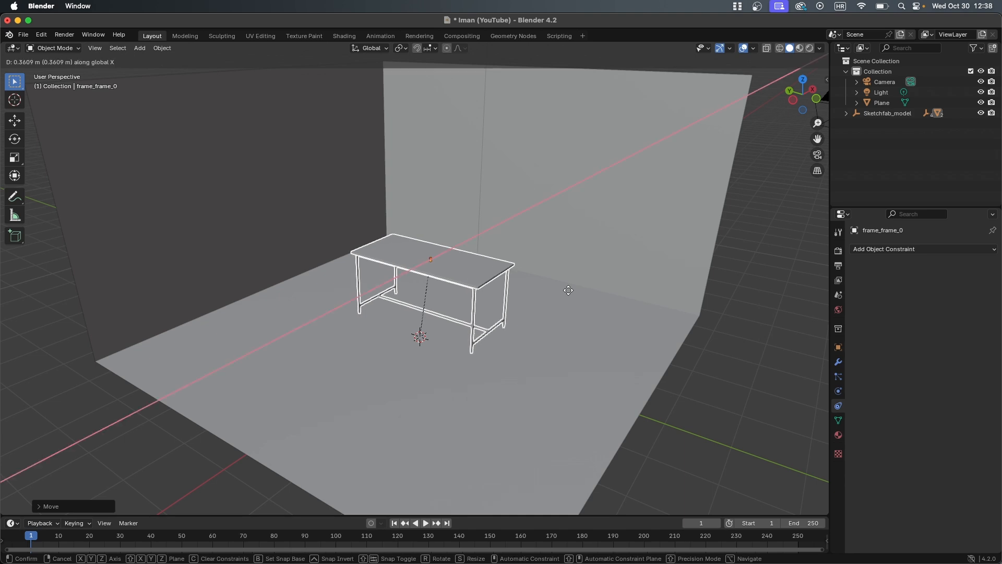
key(y)
key(z)
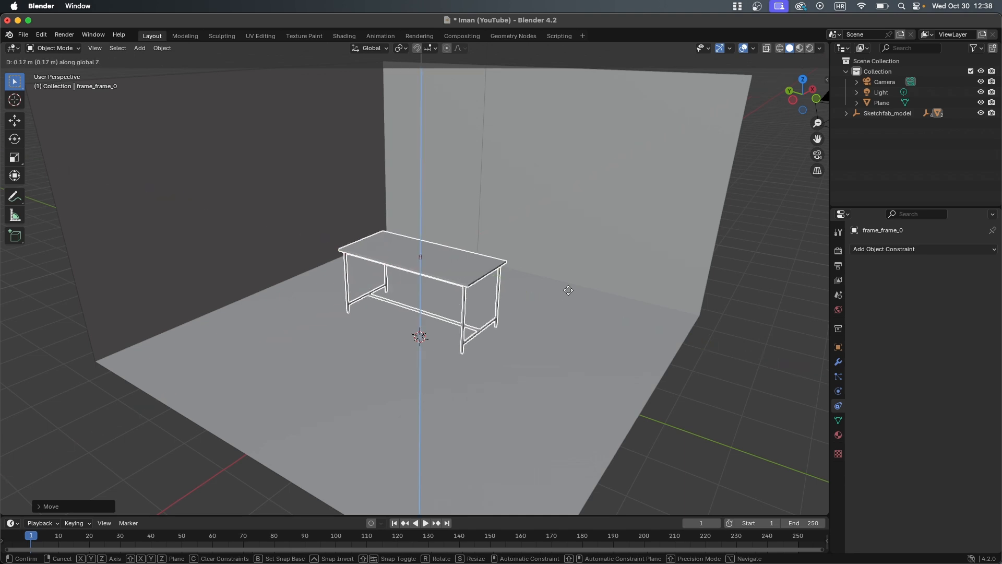
key(y)
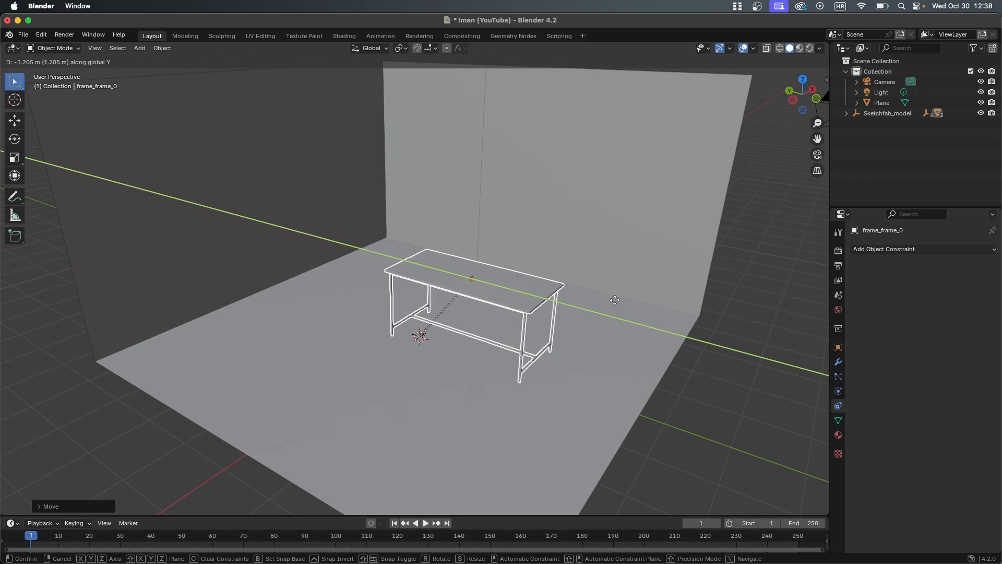
click(688, 320)
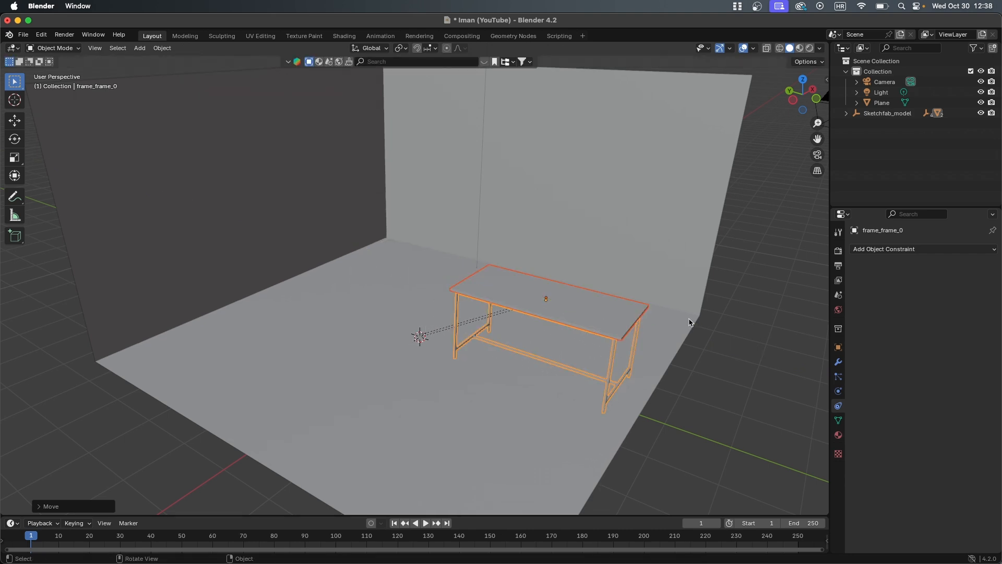
Rotate the table about the Z axis so its long side runs parallel to the X axis
key(r)
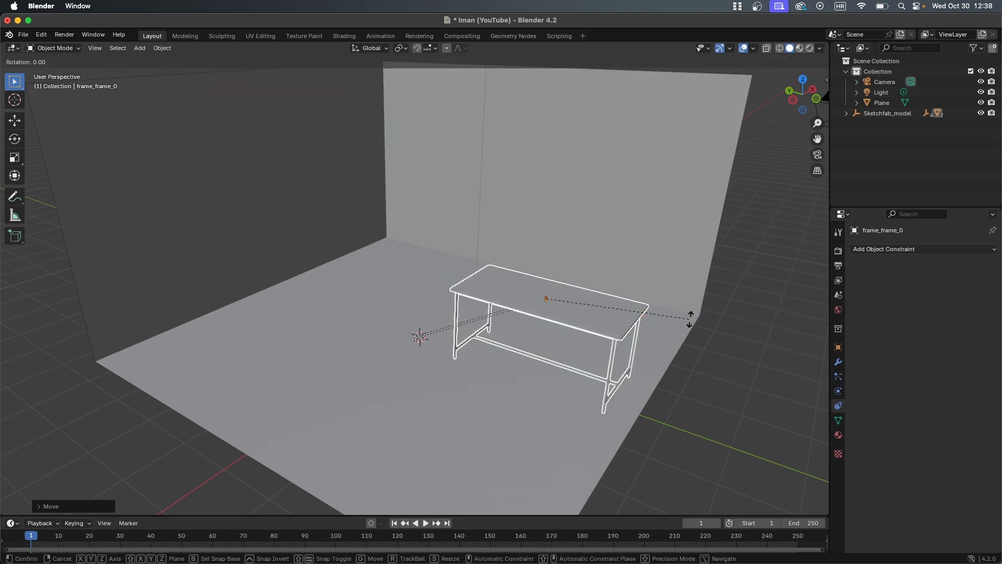
key(z)
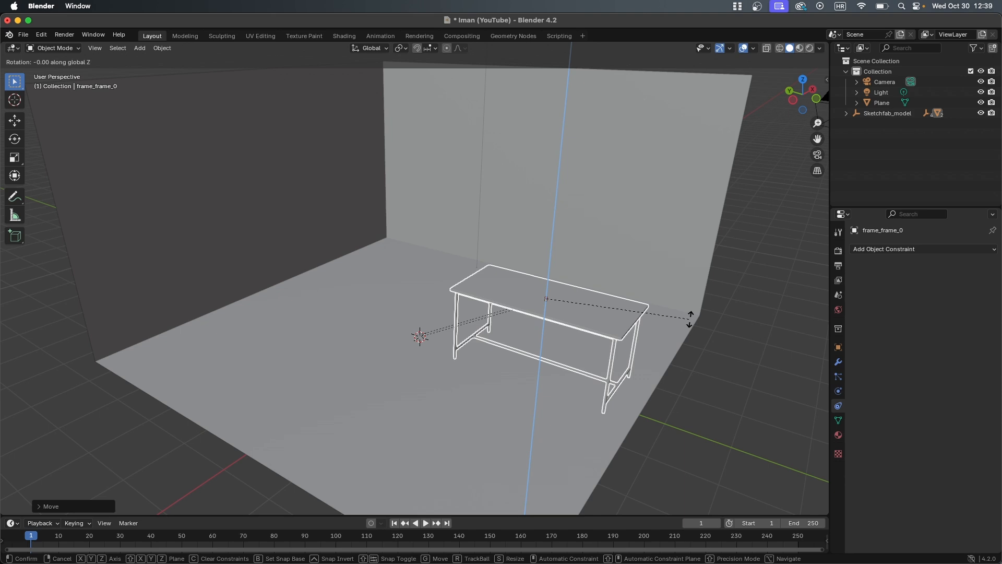
click(689, 315)
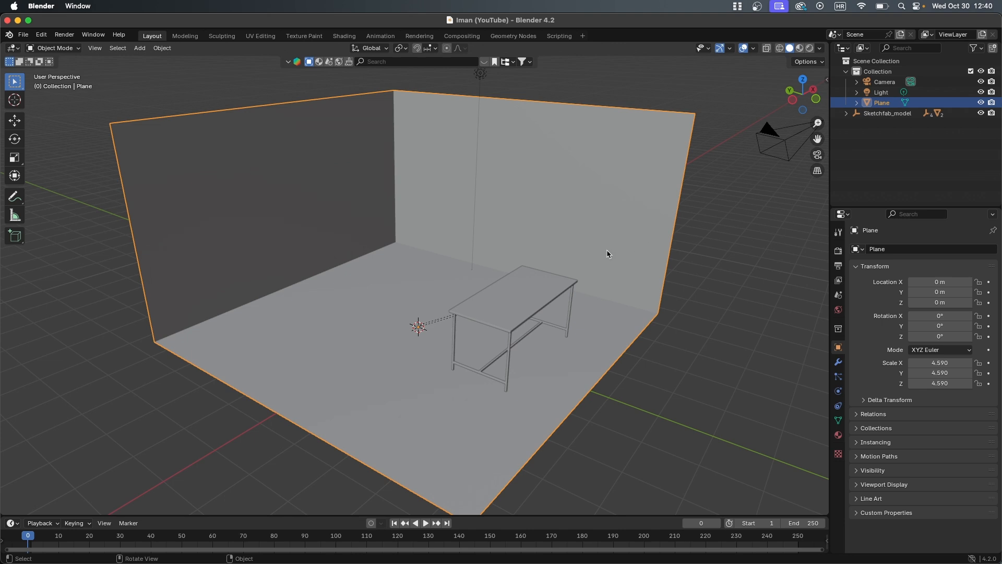
Select the tabletop and the metal frame together and activate the Move tool
click(532, 299)
shift+click(513, 345)
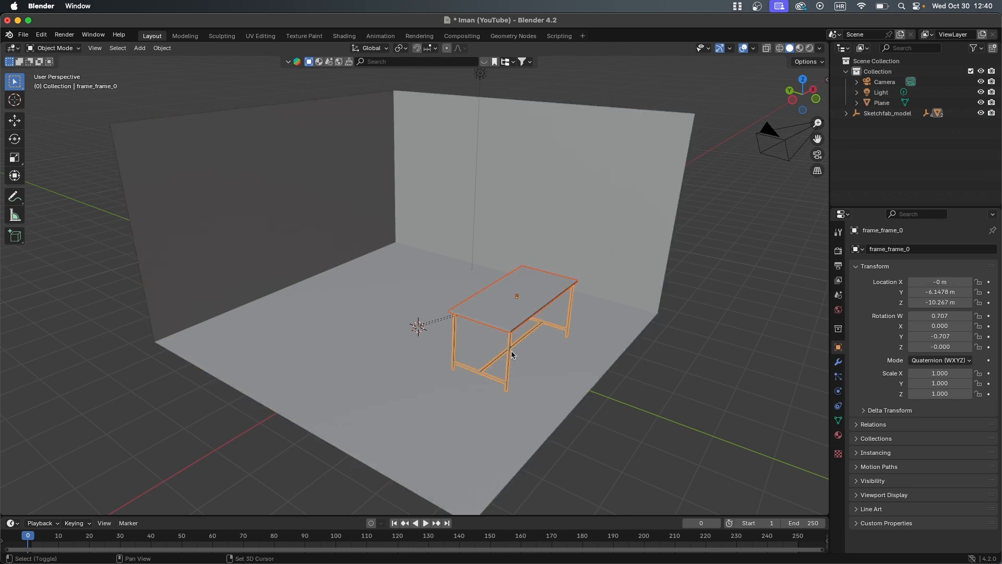
click(25, 121)
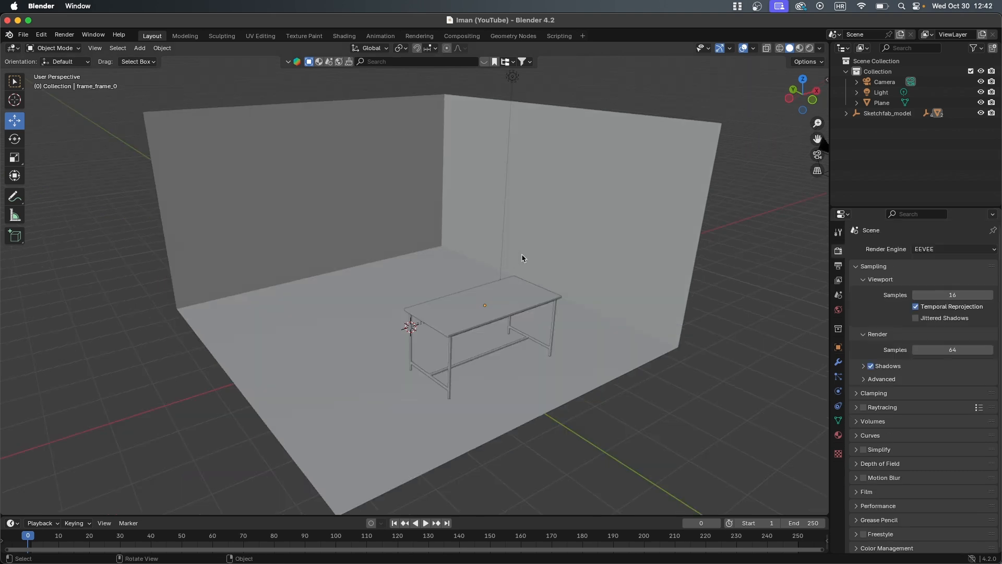
Set the viewport shading to Rendered to preview the lighting on the room and table
middle_drag(489, 224, 502, 284)
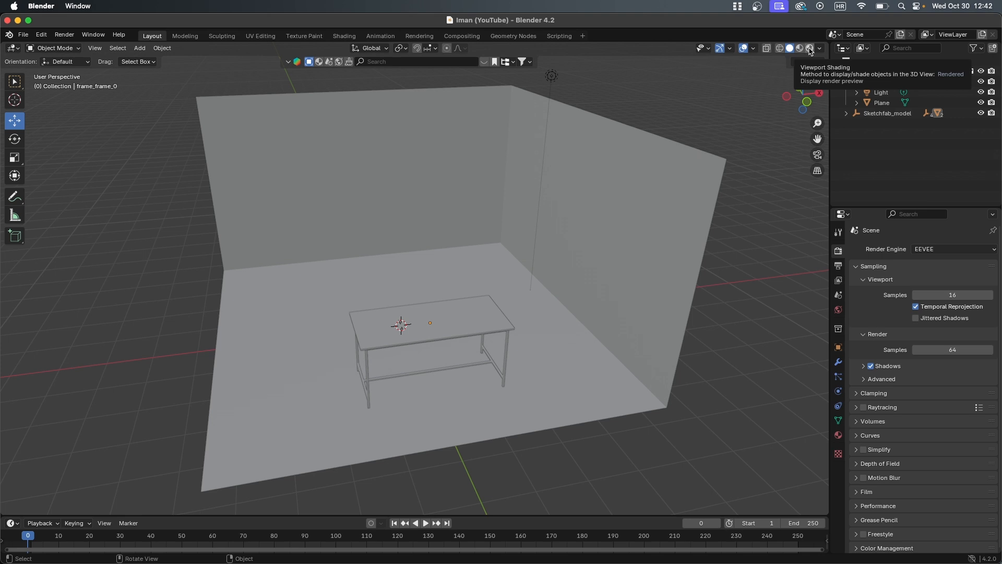
click(810, 50)
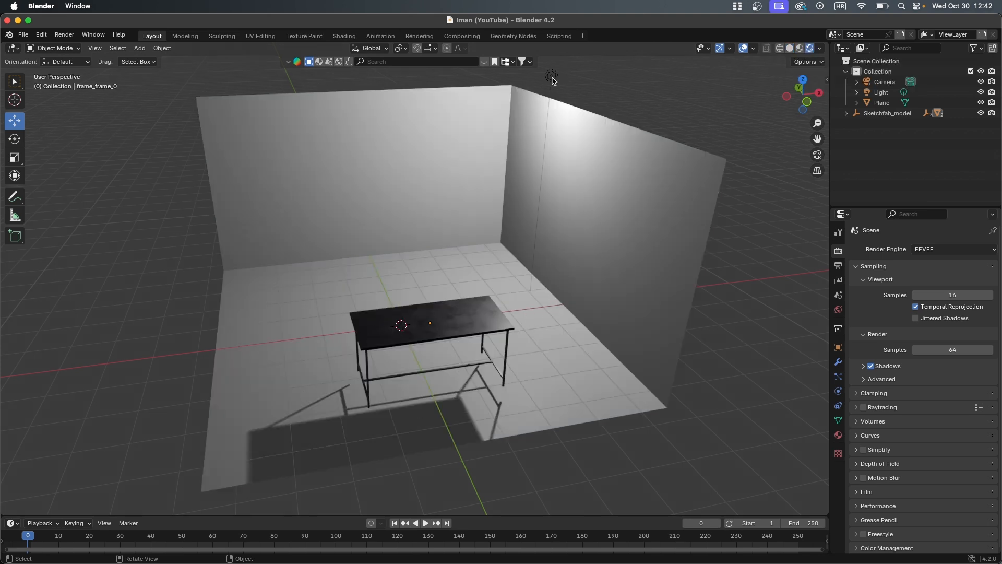
middle_drag(522, 275, 531, 280)
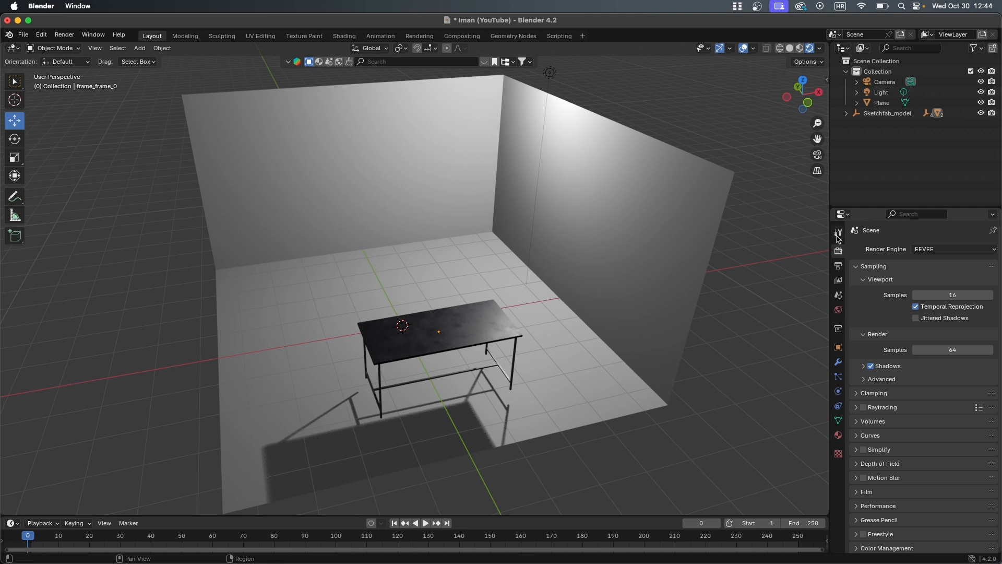
Preview the room with the Cycles render engine and return to EEVEE
click(937, 250)
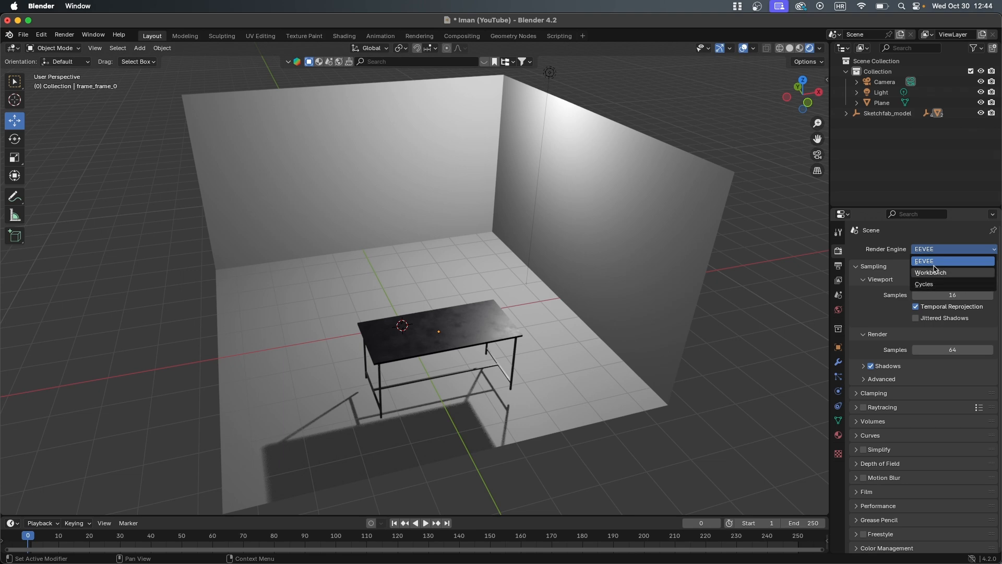
click(934, 285)
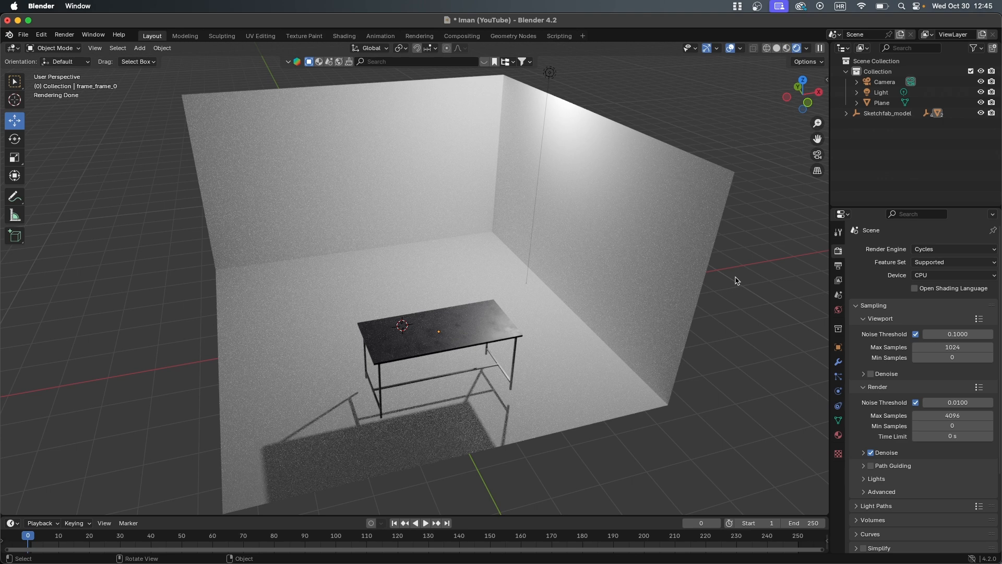
click(925, 249)
click(929, 259)
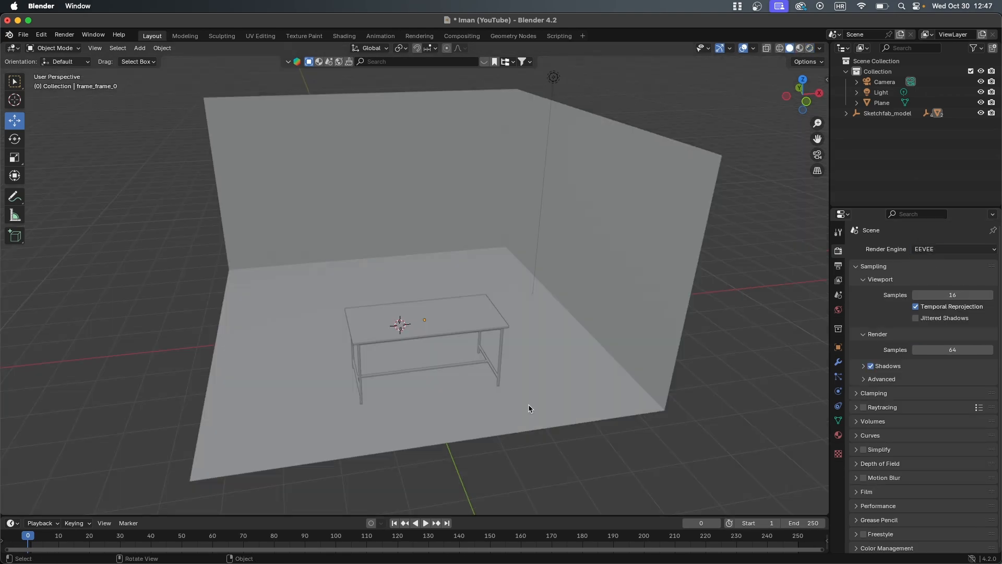
Switch to Firefox to download the Man Sitting Idle model from Sketchfab, and import Sitting Idle.fbx into the Blender scene with default import settings
middle_drag(503, 413, 512, 409)
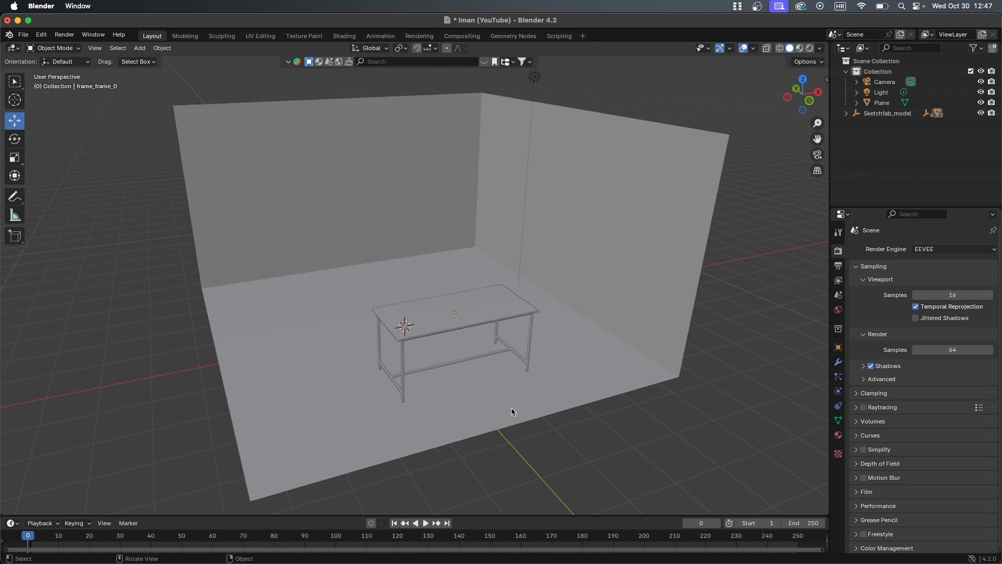
key(super+Tab)
mouse_move(437, 339)
mouse_down()
mouse_move(512, 326)
mouse_move(521, 312)
mouse_move(461, 351)
mouse_move(402, 360)
mouse_up()
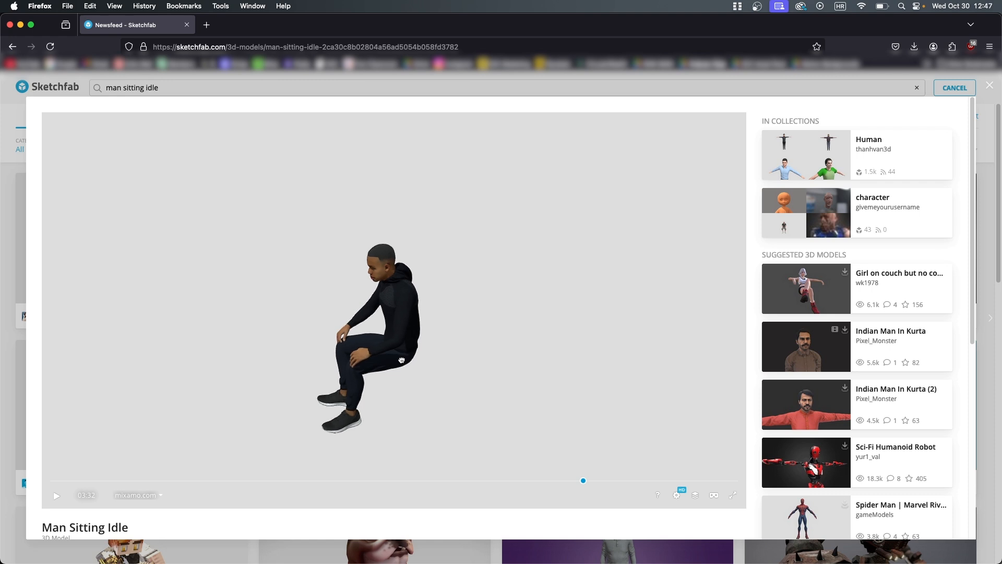
scroll(157, 360, down, 5)
click(84, 373)
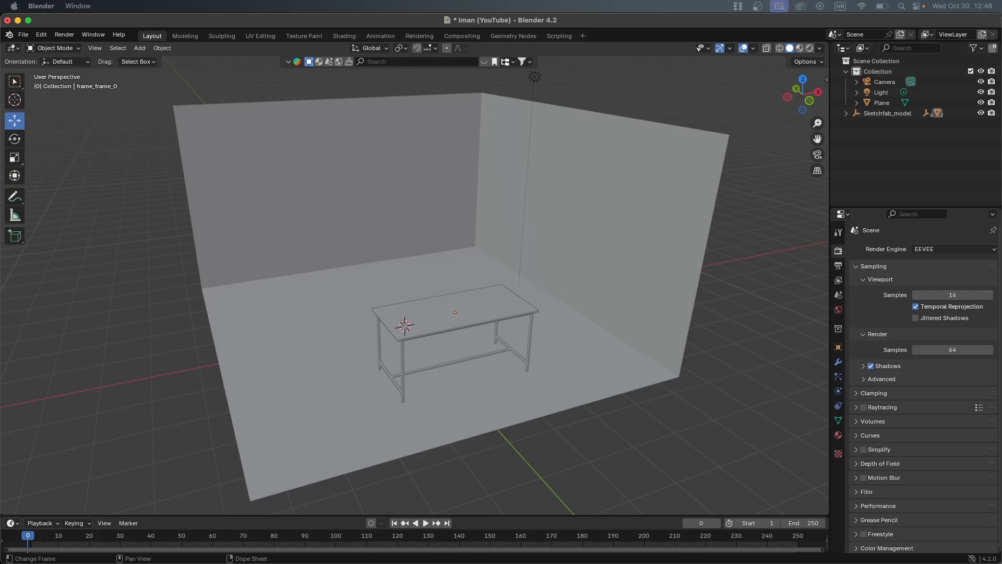
mouse_move(441, 433)
mouse_down()
mouse_move(465, 382)
mouse_move(432, 297)
mouse_up()
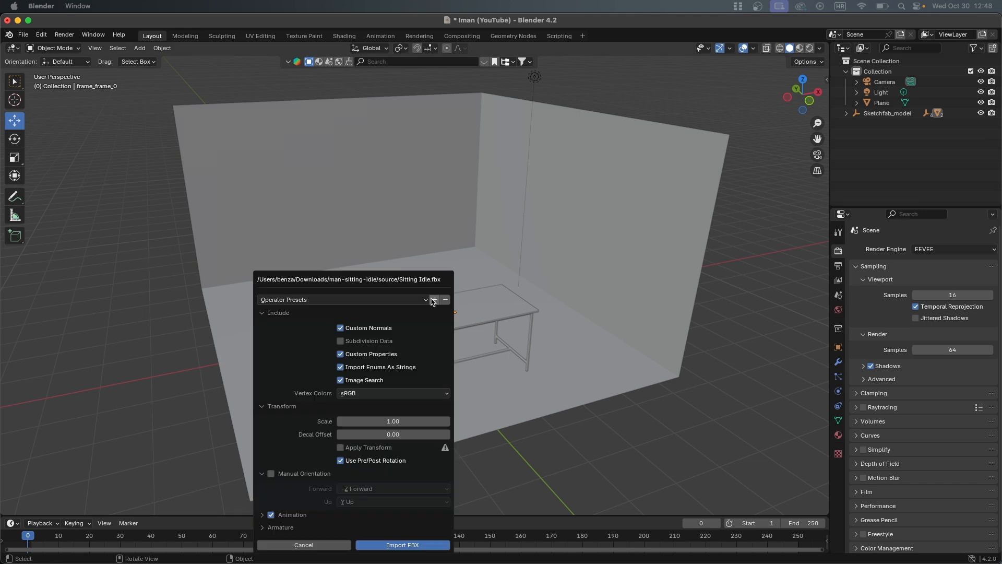
click(403, 545)
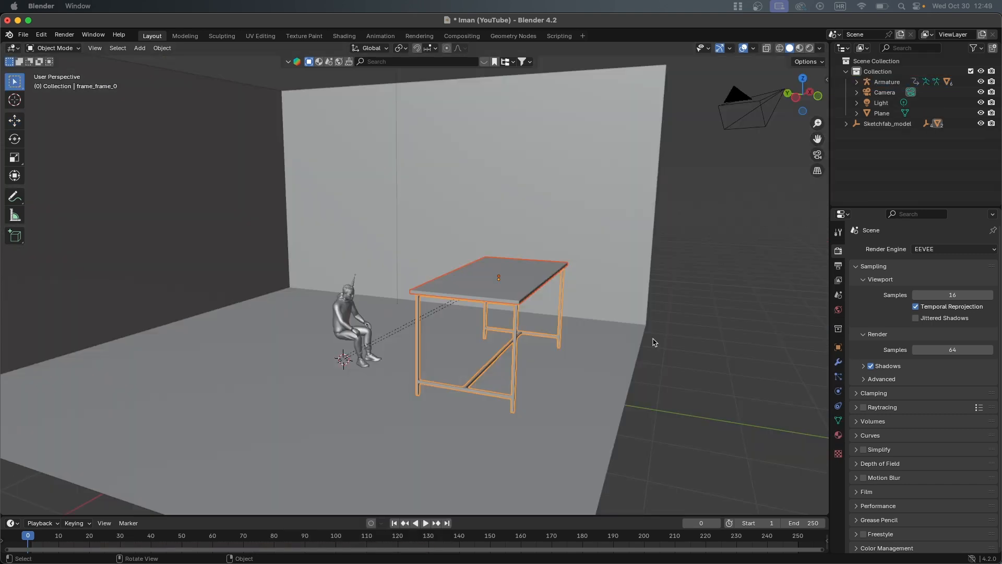
Lower the tabletop and frame together along the Z axis by about 0.24 m so the table legs rest on the floor
middle_drag(654, 342, 520, 290)
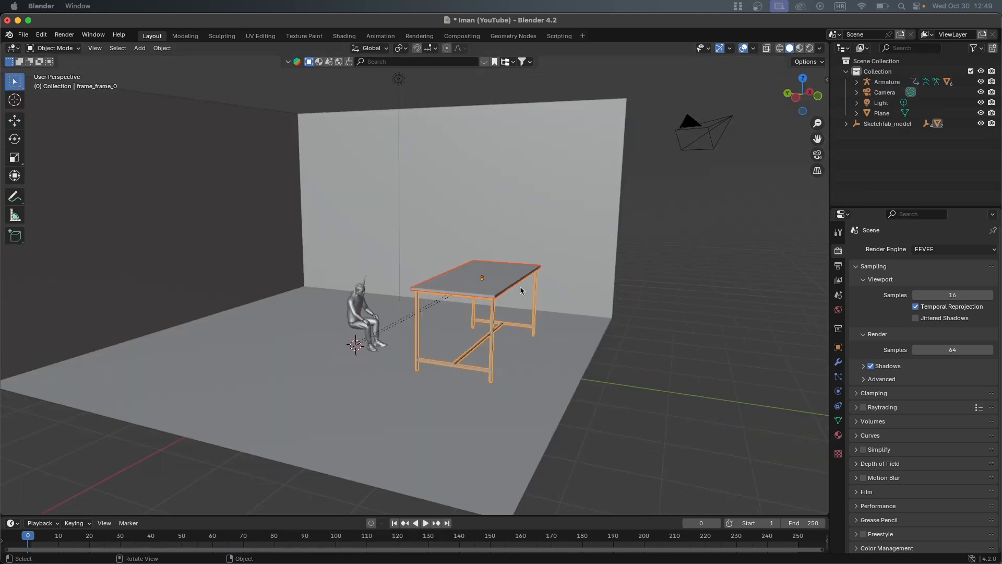
click(492, 310)
click(493, 292)
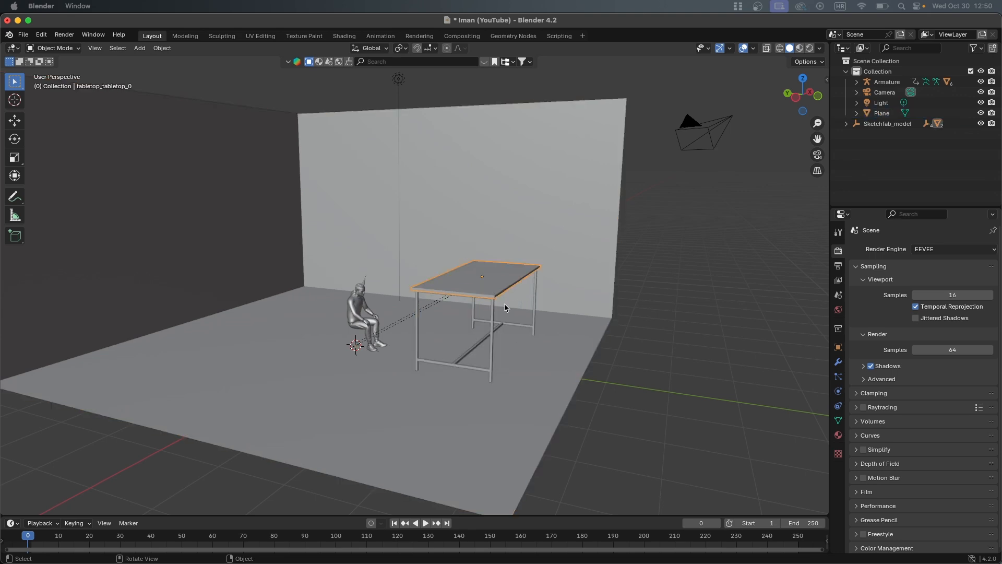
key(shift)
shift+click(493, 323)
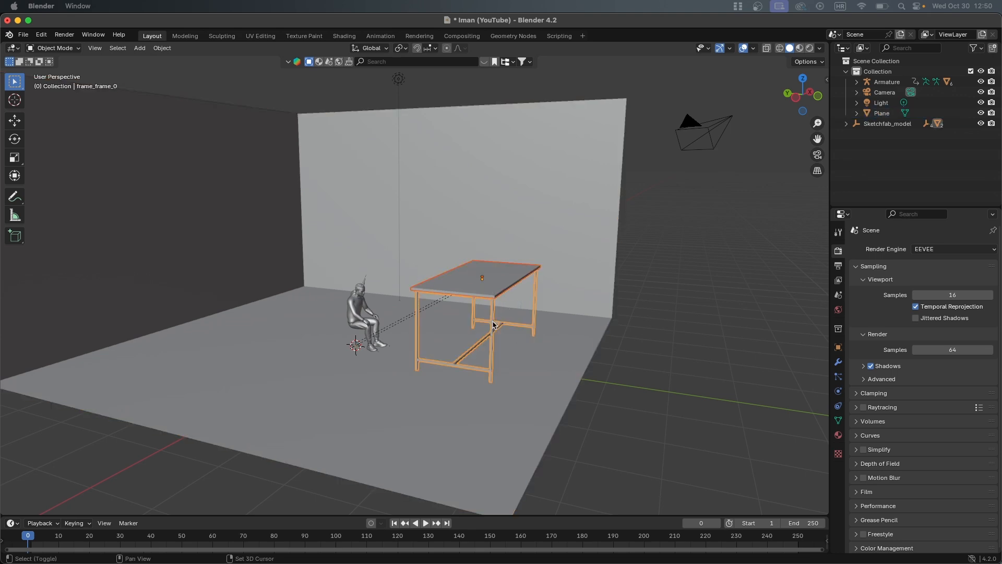
drag(791, 98, 797, 100)
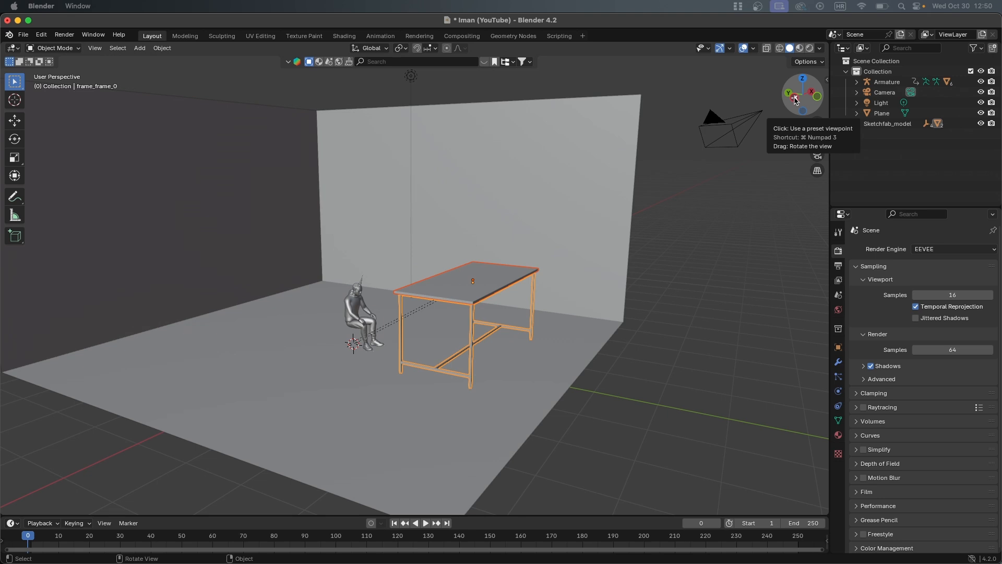
click(794, 98)
scroll(607, 322, up, 2)
key(g)
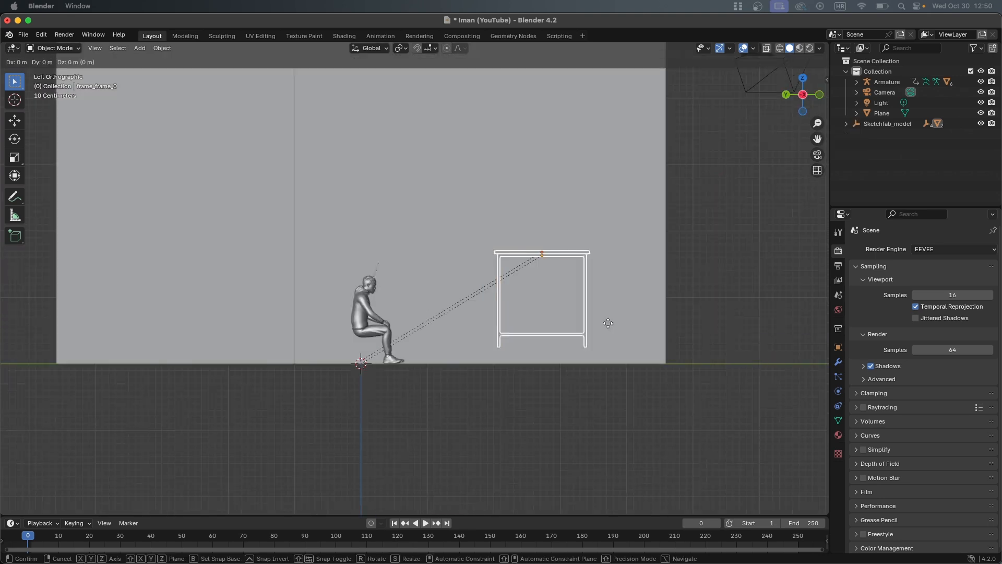
key(z)
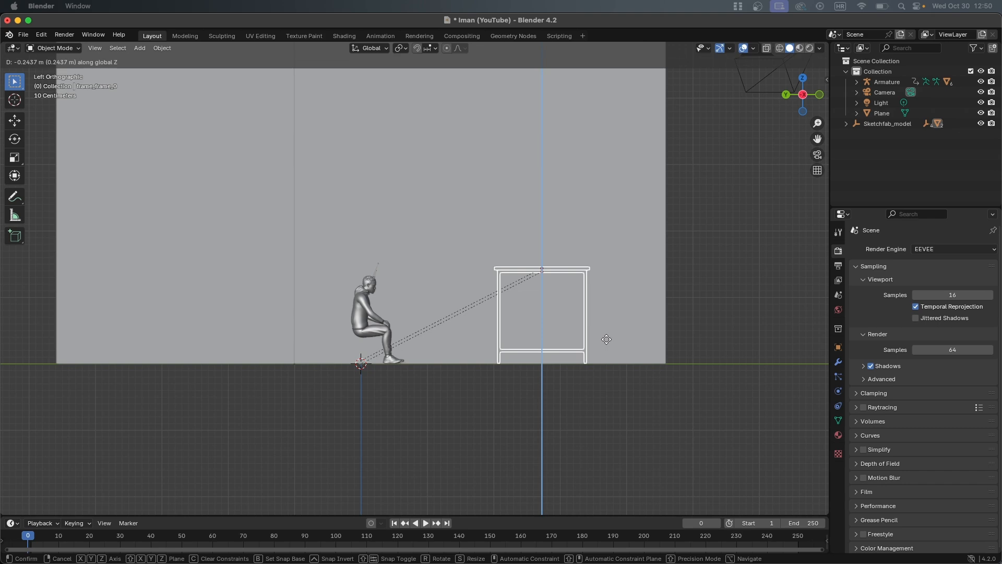
click(640, 336)
Scale the seated man's armature to 0.015 and move it along the Y axis up to the table
middle_drag(640, 336, 547, 358)
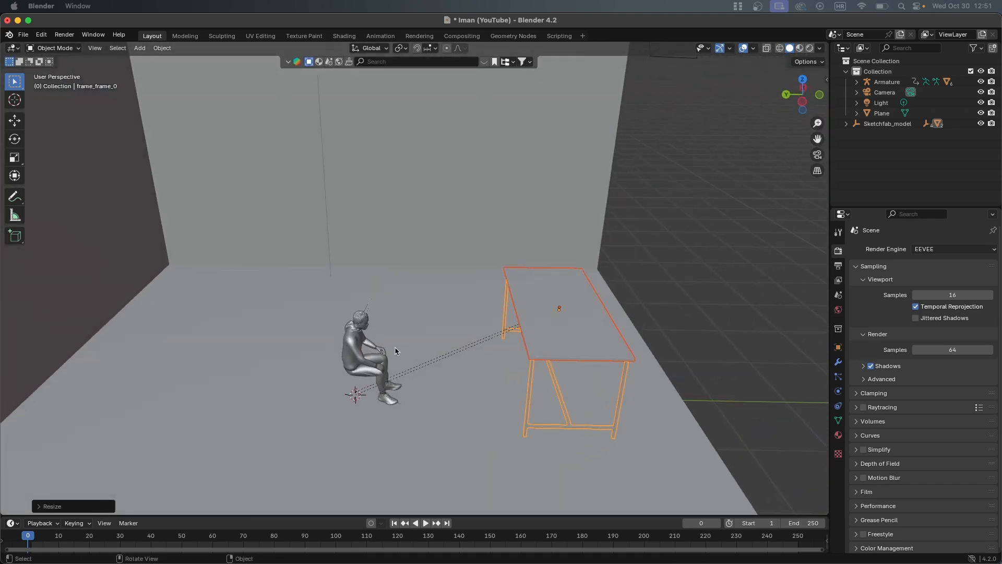
click(364, 340)
click(887, 82)
key(s)
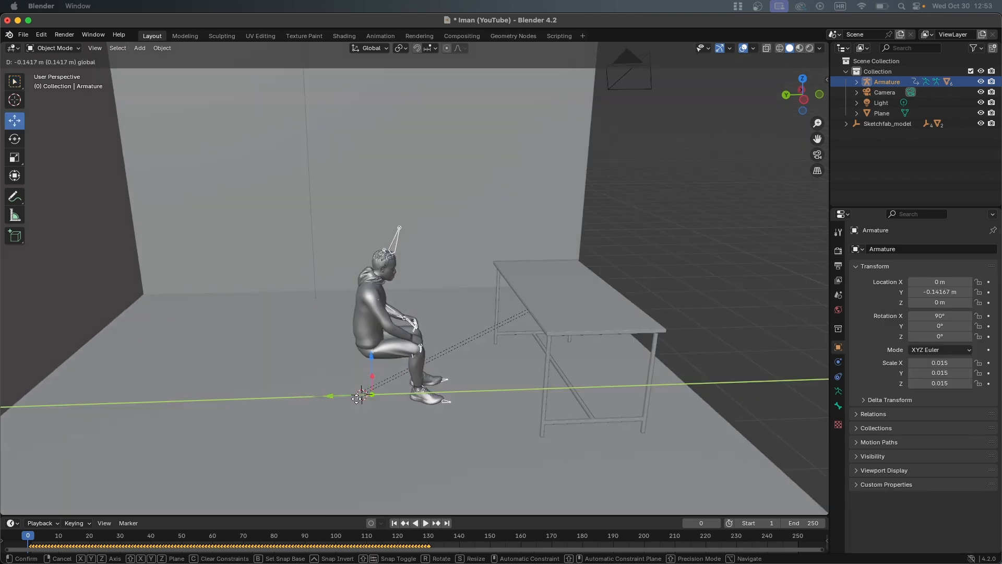
drag(373, 393, 443, 386)
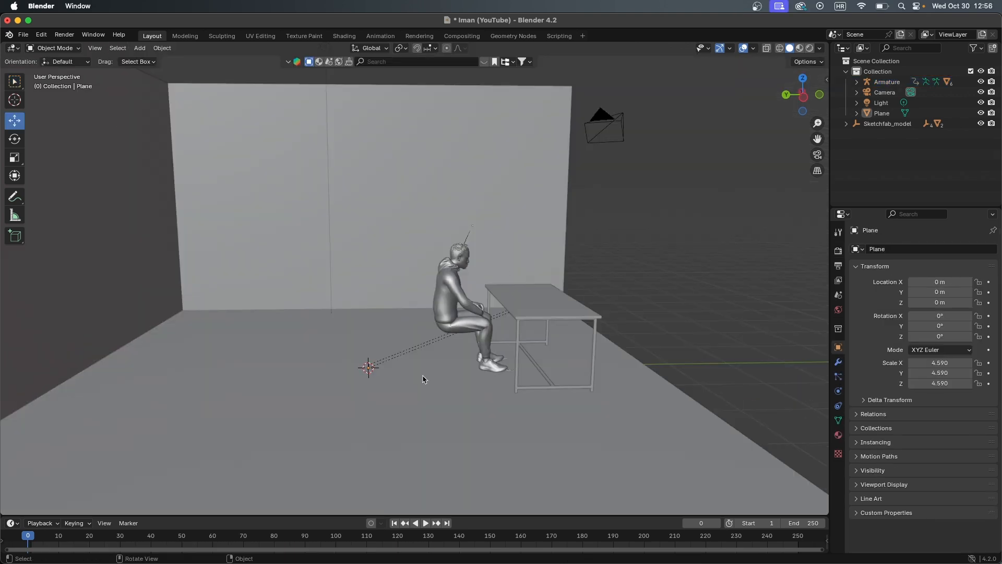
Search the asset library for "chair" with free assets listed first, and browse the results
middle_drag(516, 340, 583, 335)
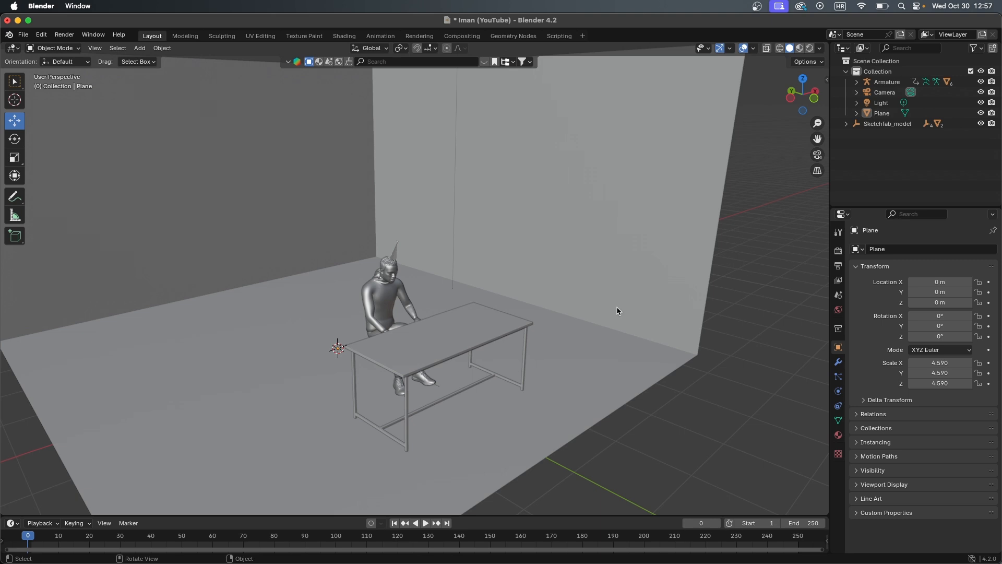
click(395, 63)
text(chair)
key(Return)
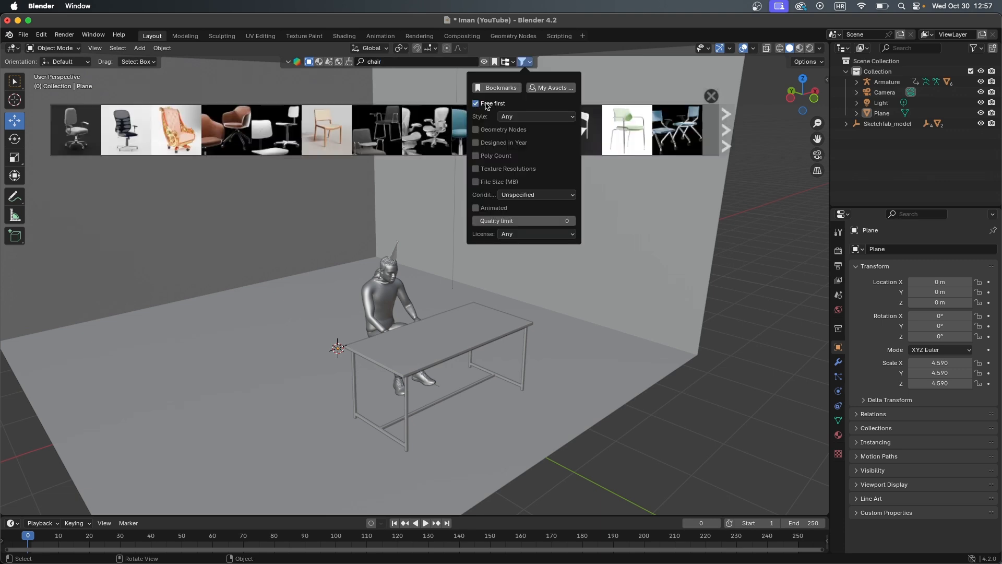
click(726, 125)
click(726, 125)
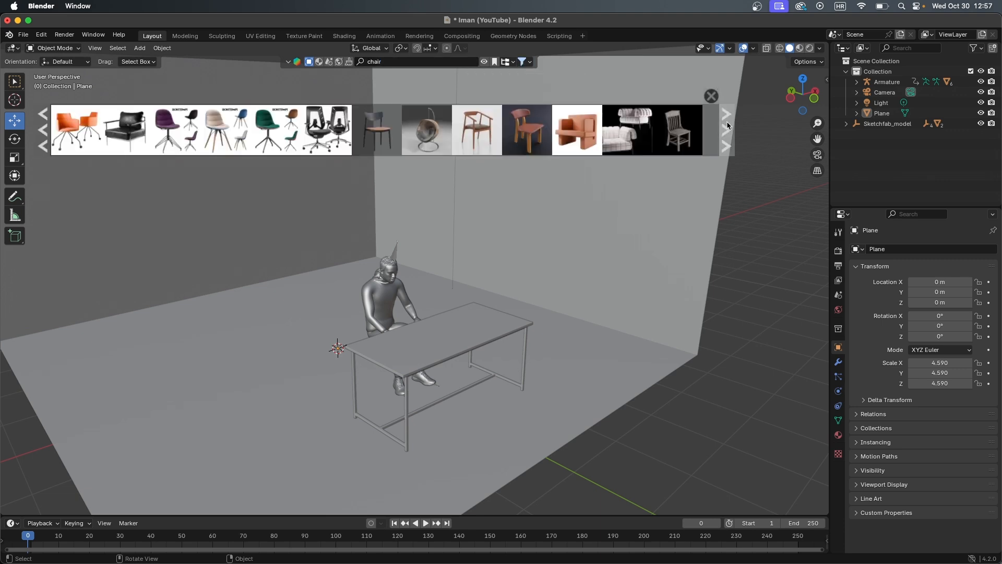
Find the blue upholstered armchair with four legs among the chair results and place it on the floor behind the seated man
mouse_move(571, 134)
click(726, 128)
middle_drag(653, 251, 650, 222)
mouse_move(681, 131)
drag(682, 132, 375, 373)
Scale the chair to about 1.643 and set its Z rotation to 0° so it faces the table
mouse_move(678, 340)
middle_down()
mouse_move(731, 311)
mouse_move(684, 328)
middle_up()
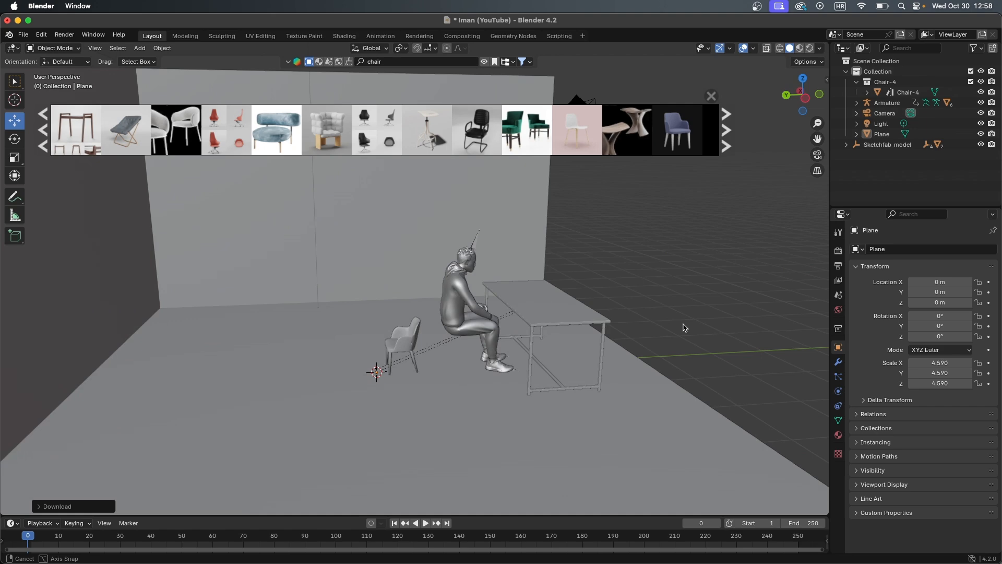
click(419, 355)
click(408, 345)
key(s)
click(462, 310)
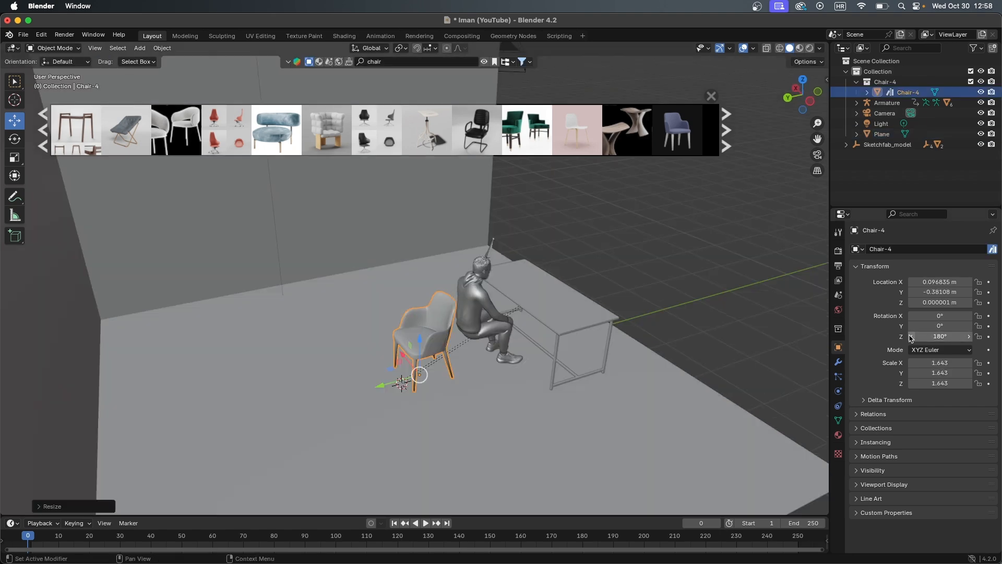
click(945, 336)
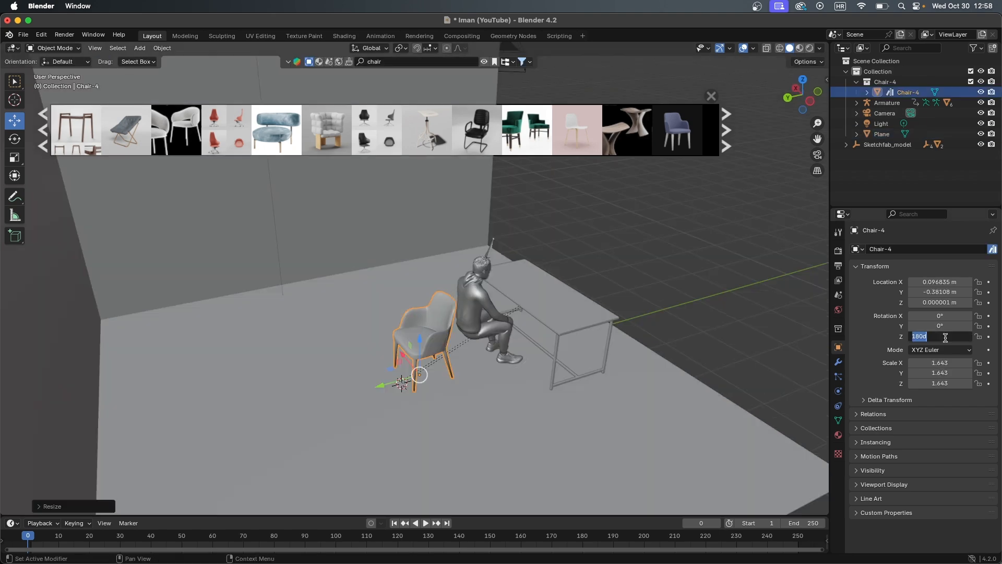
text(0)
key(Return)
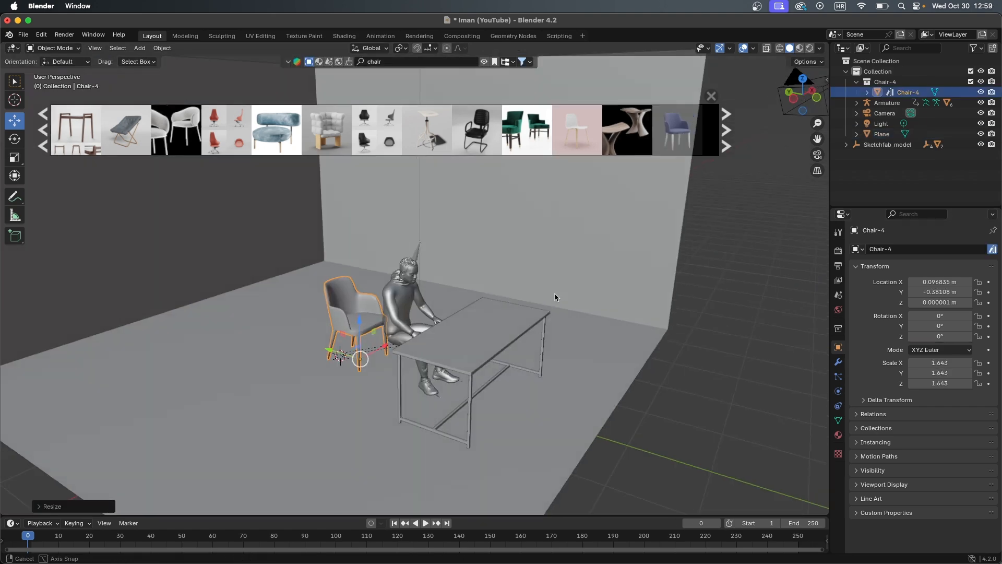
Move the chair along the Y axis until it sits beneath the seated man
middle_drag(554, 293, 512, 338)
key(g)
key(y)
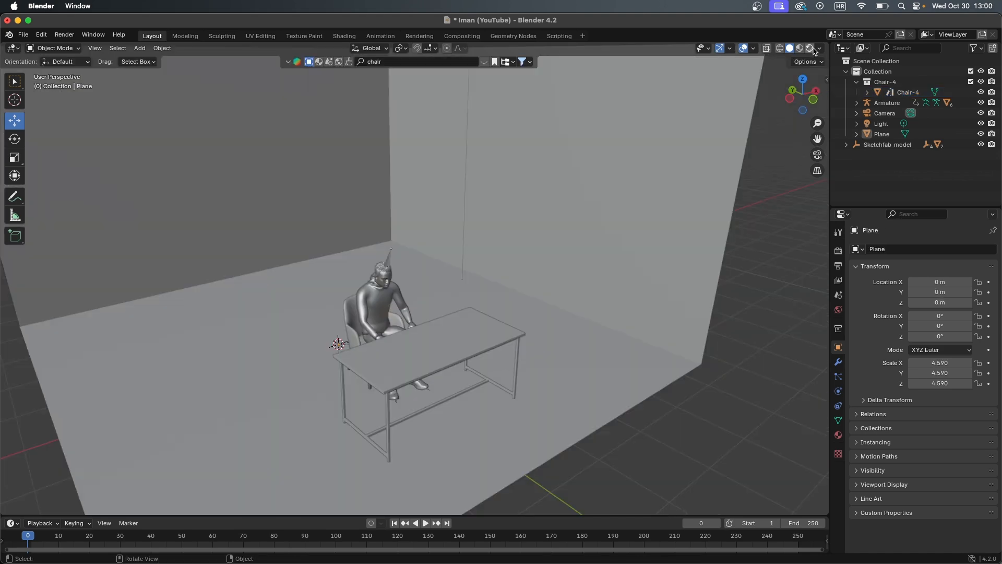
In Rendered viewport shading, move the light above the seated man to about X 0.144 m, Y -1.41 m, and lower it along Z
click(812, 49)
middle_drag(492, 298, 497, 275)
drag(577, 97, 358, 150)
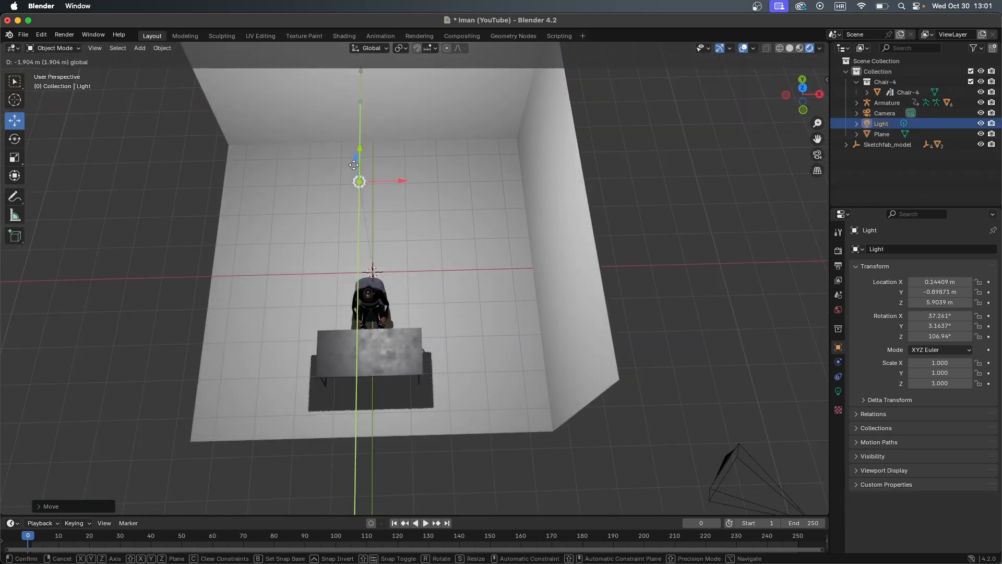
middle_drag(358, 150, 415, 152)
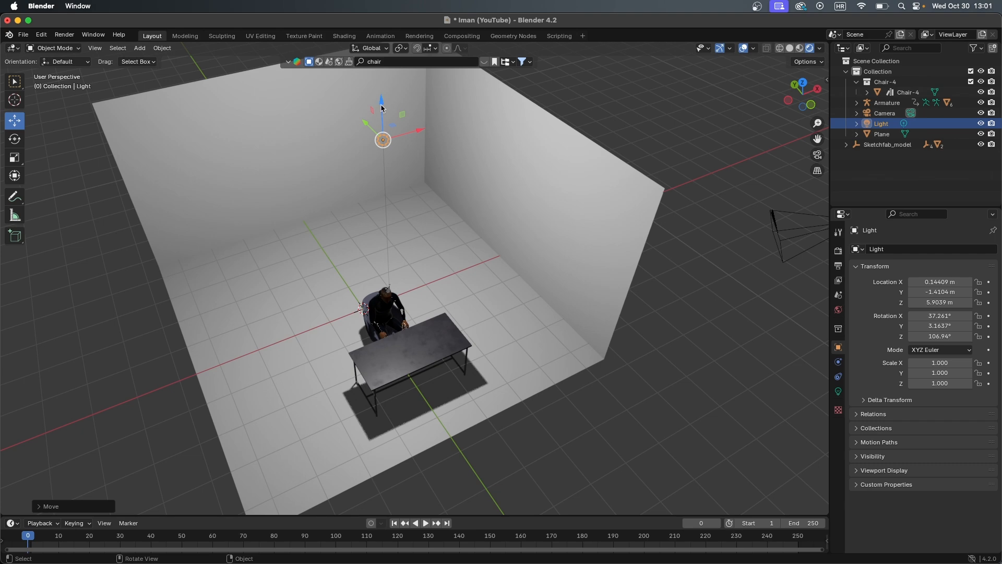
drag(383, 104, 384, 187)
Place the Apple Studio Display 27in asset on the tabletop, scaled to about 1.594 and shifted along the Y axis to about -2.91 m
middle_drag(447, 228, 467, 233)
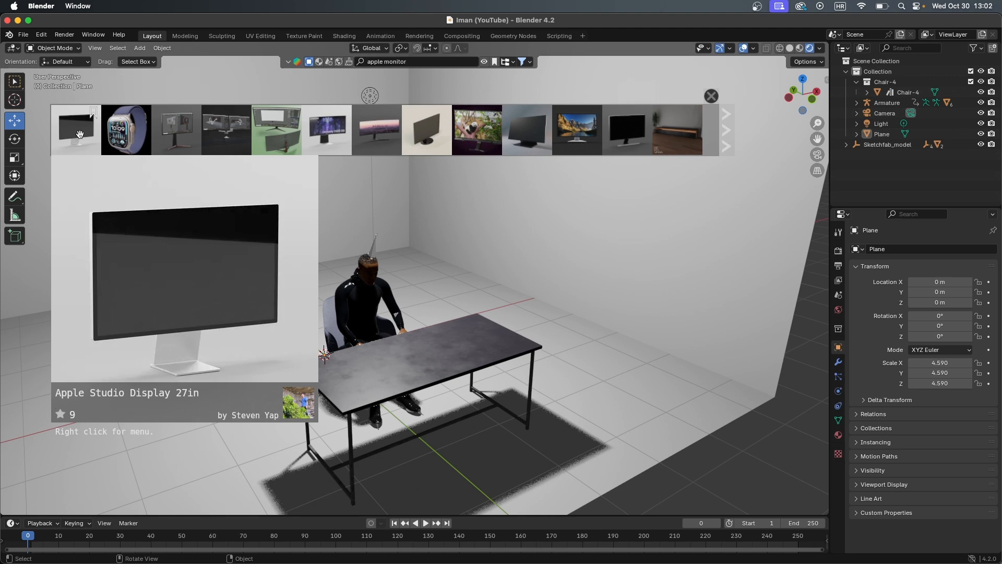
drag(79, 134, 467, 396)
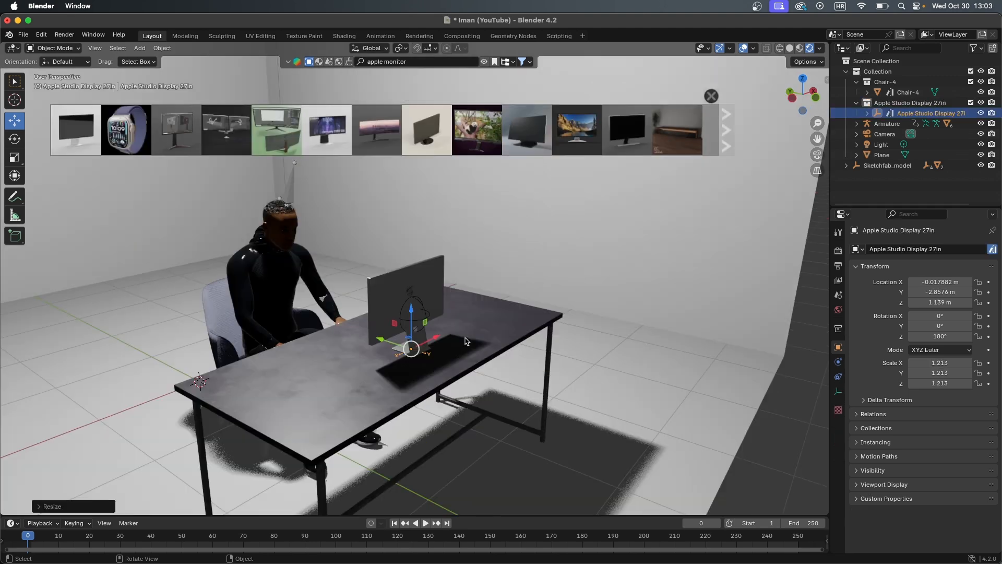
key(s)
click(482, 340)
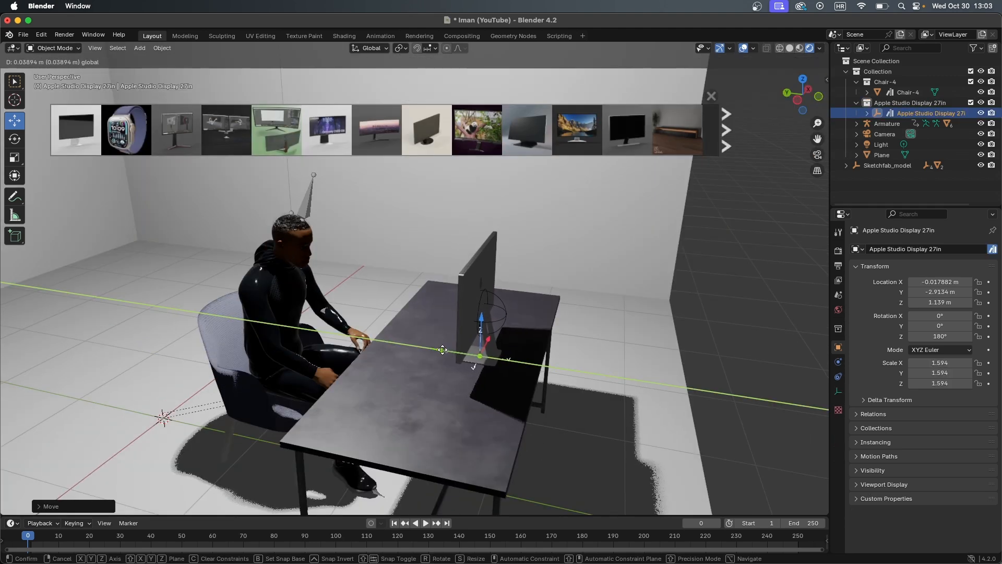
click(442, 350)
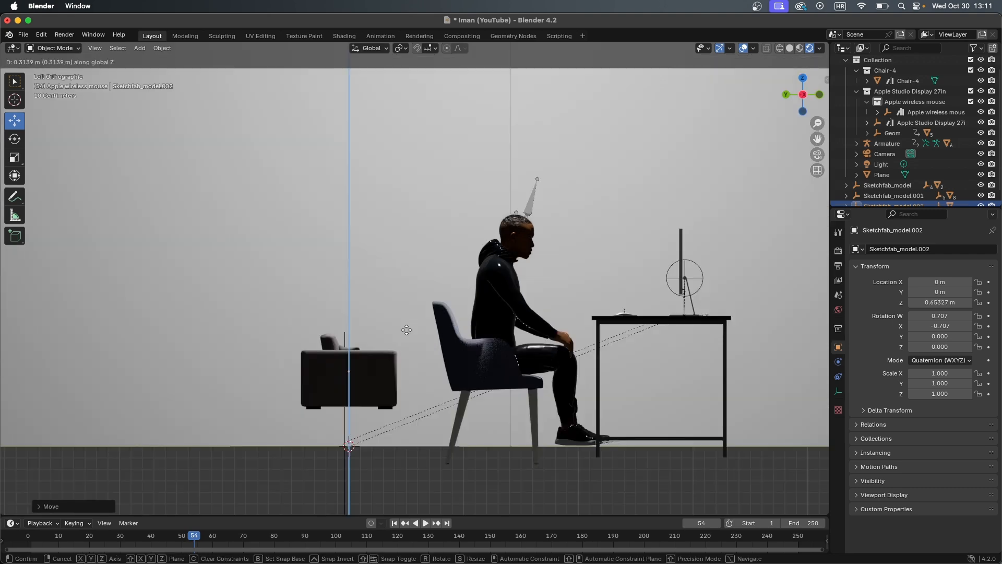
Lower the sofa along the Z axis to about 0.335 m so its feet rest on the floor
click(401, 363)
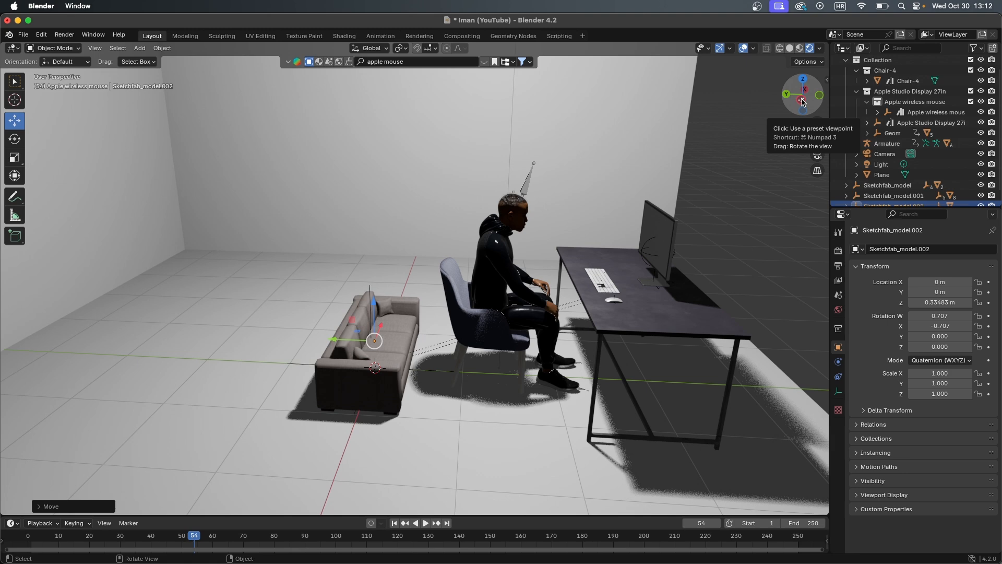
click(802, 101)
drag(349, 368, 357, 364)
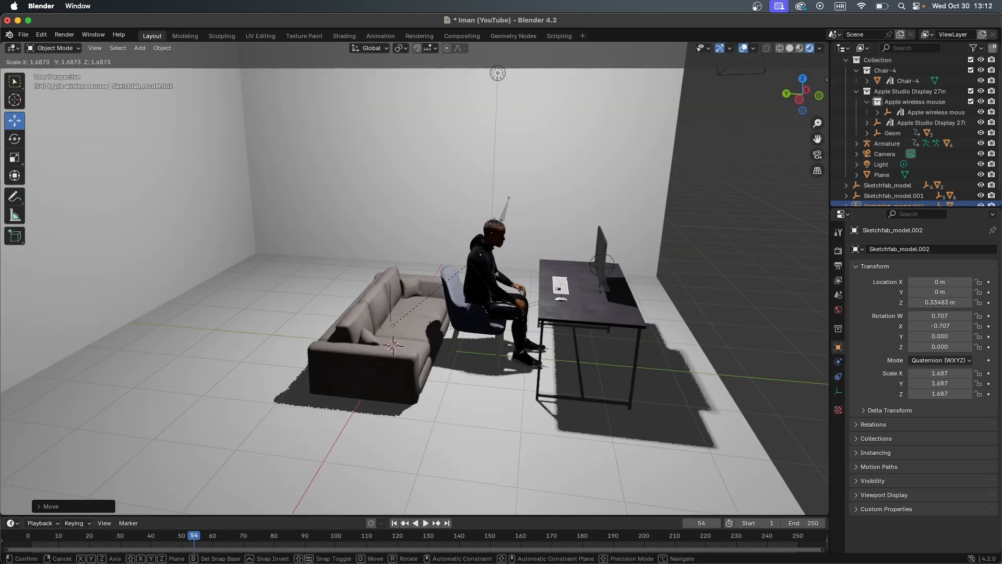
Rotate the sofa -90° about the Z axis and move it along X to the side of the desk
key(r)
key(z)
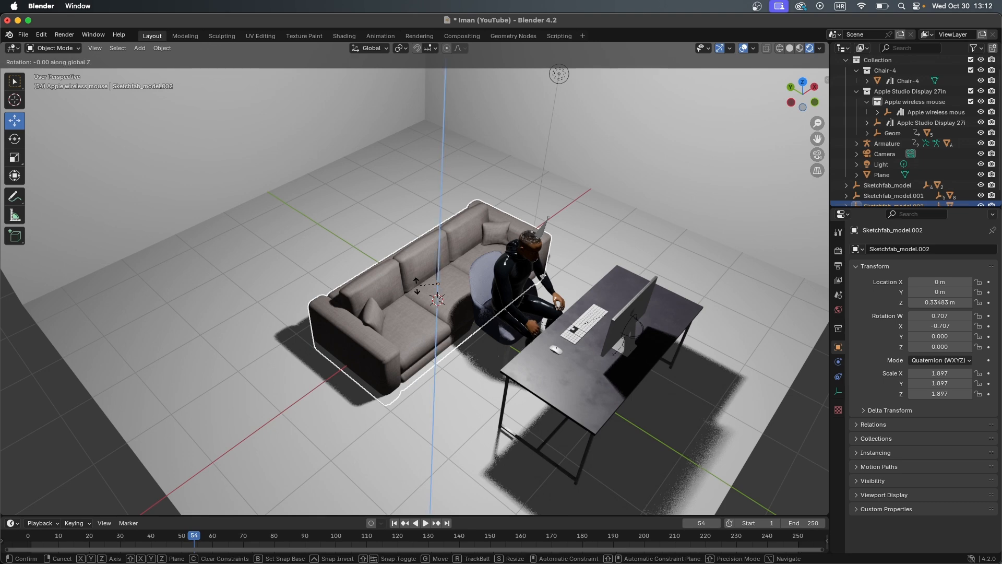
text(-90)
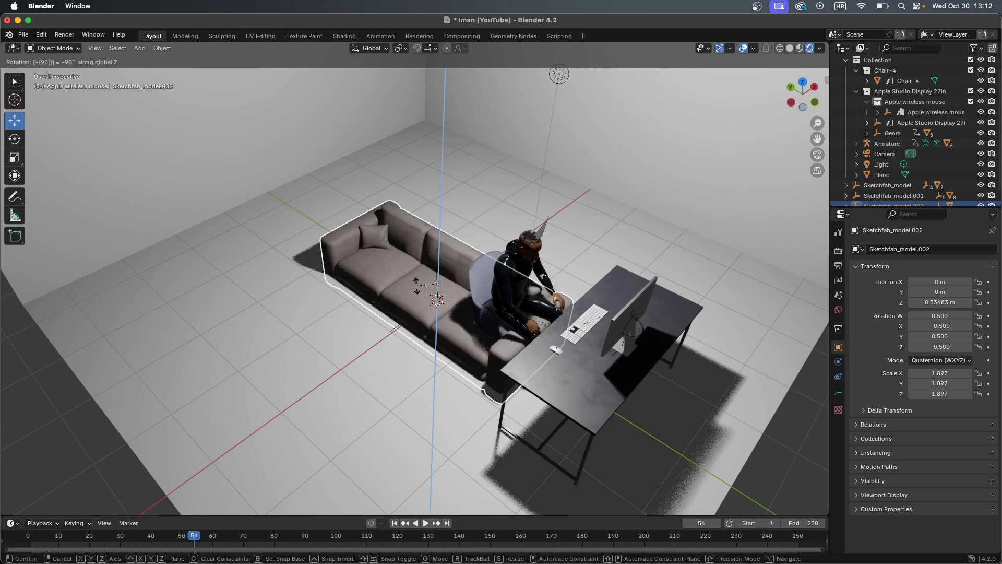
key(Return)
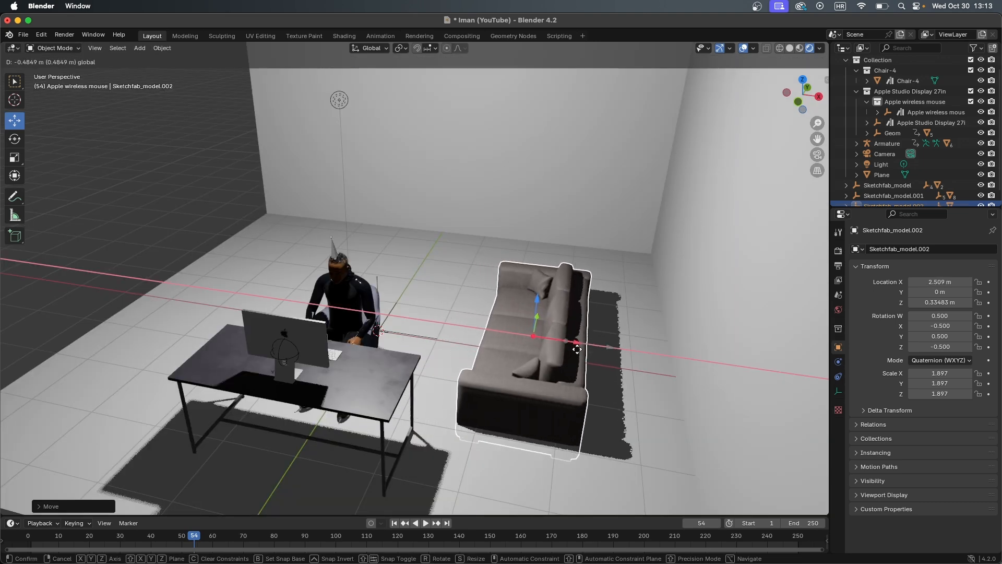
drag(569, 353, 636, 358)
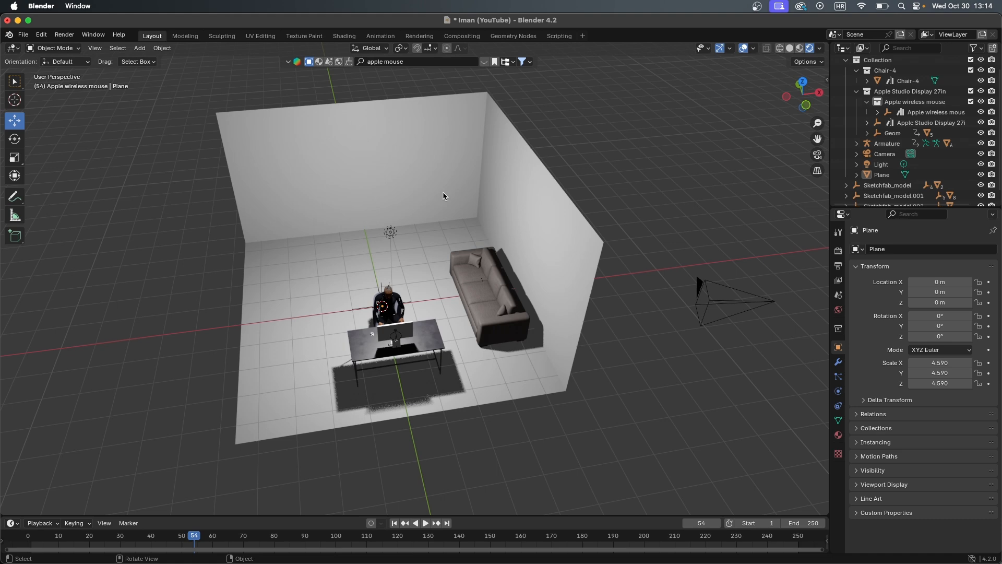
Scale the room plane up to about 7.427 and shift the sofa along the X axis towards the side wall
click(443, 190)
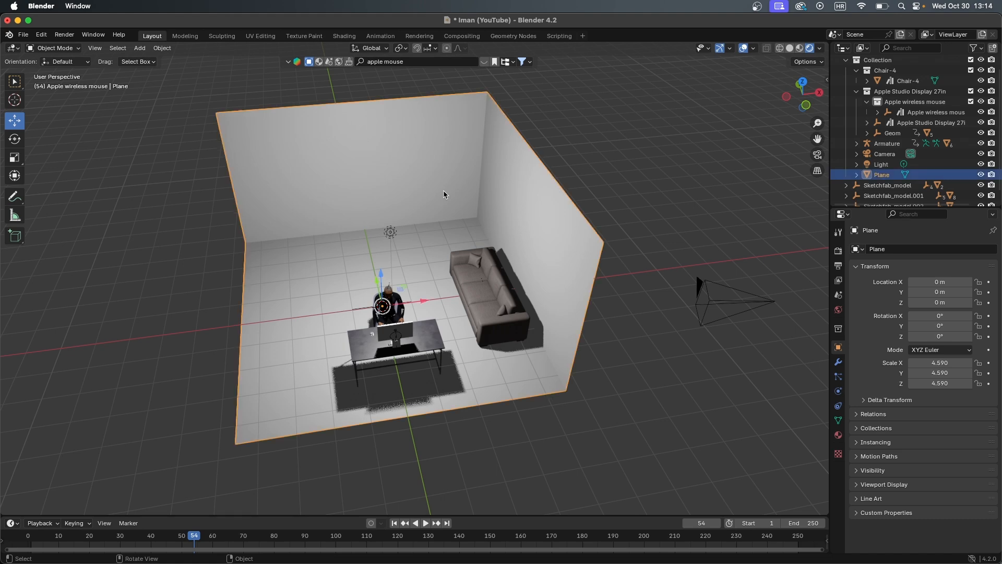
key(s)
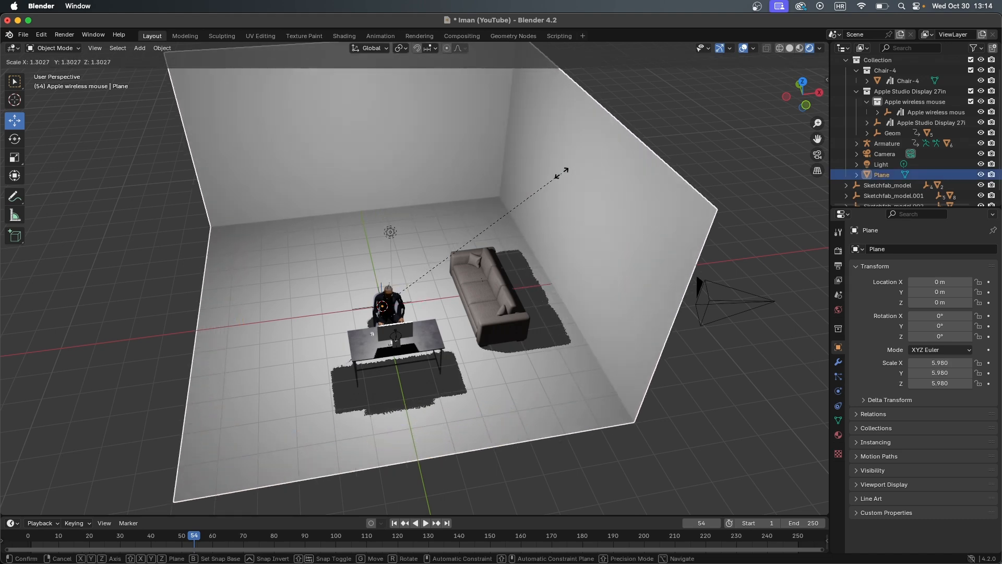
click(641, 267)
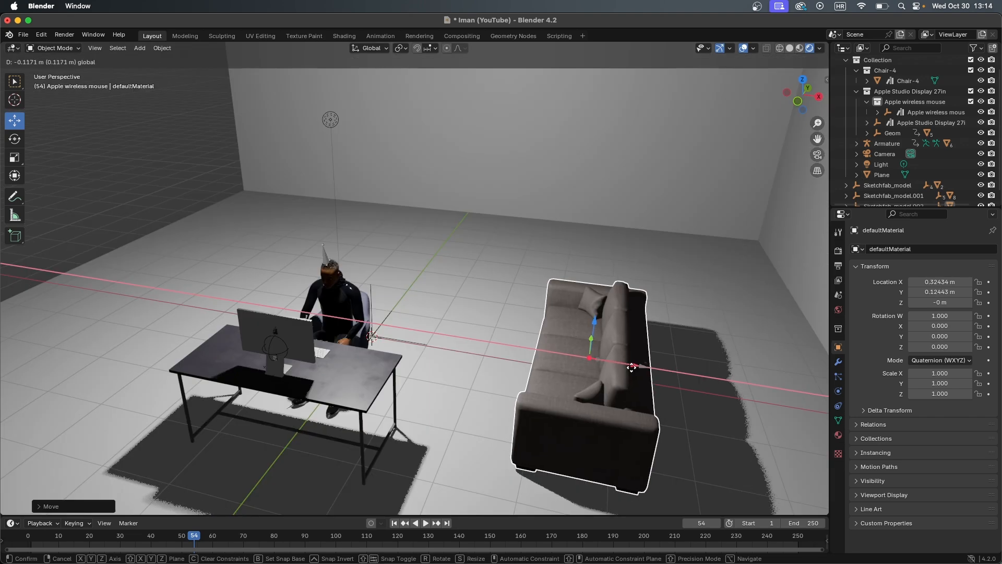
drag(629, 367, 640, 367)
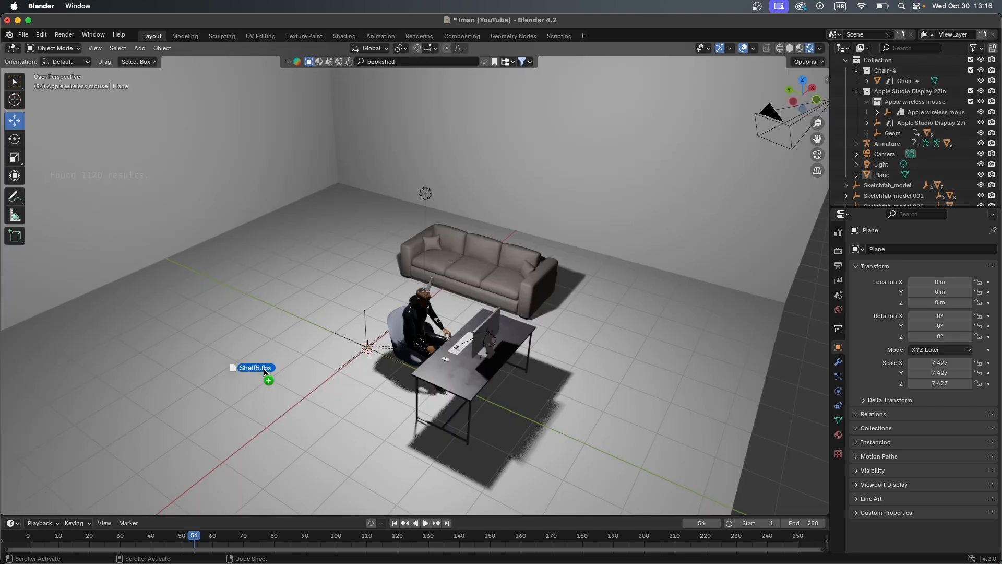
Import Shelf5.fbx with default FBX settings and raise the shelf along the Z axis until it stands on the floor
drag(234, 379, 263, 340)
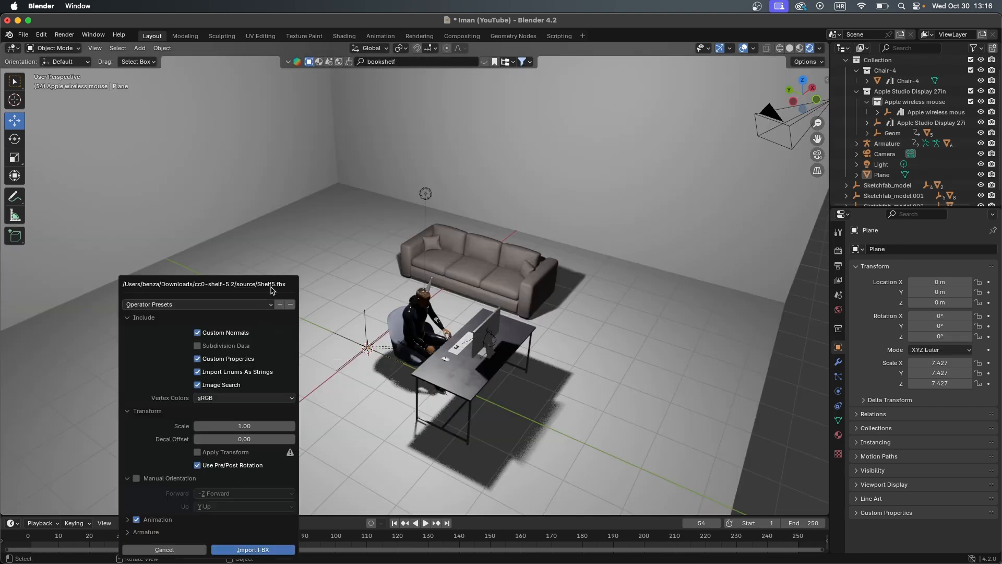
click(250, 516)
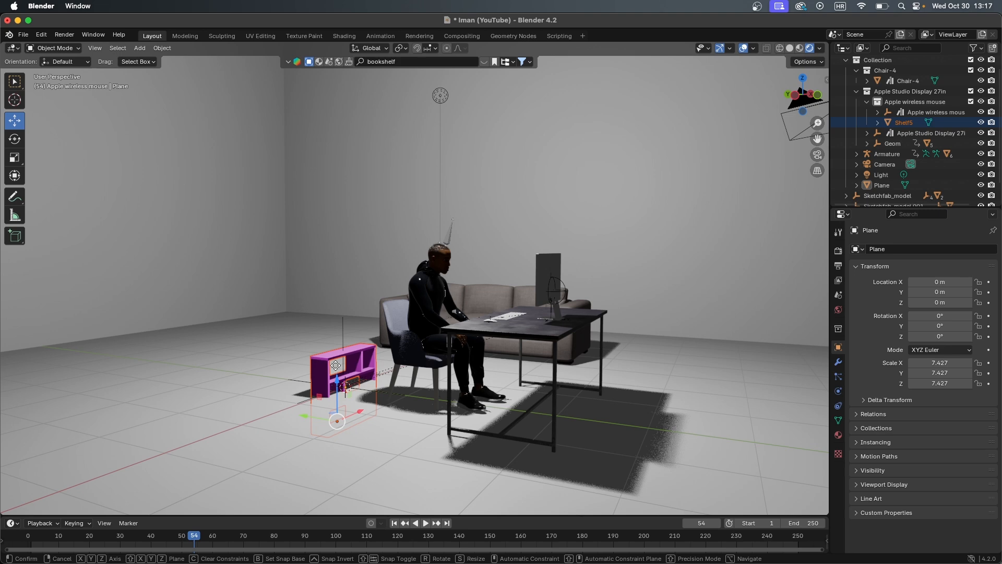
key(g)
key(z)
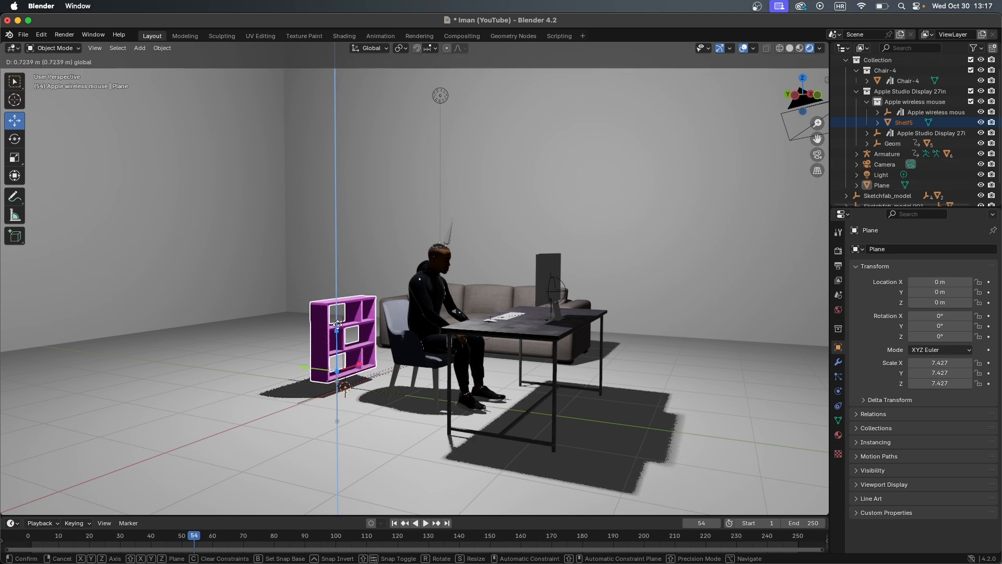
key(ctrl+KP_3)
drag(345, 381, 346, 384)
Move the shelf along the Y axis well behind the chair and scale it up to a large bookcase taller than the seated man
drag(349, 366, 198, 373)
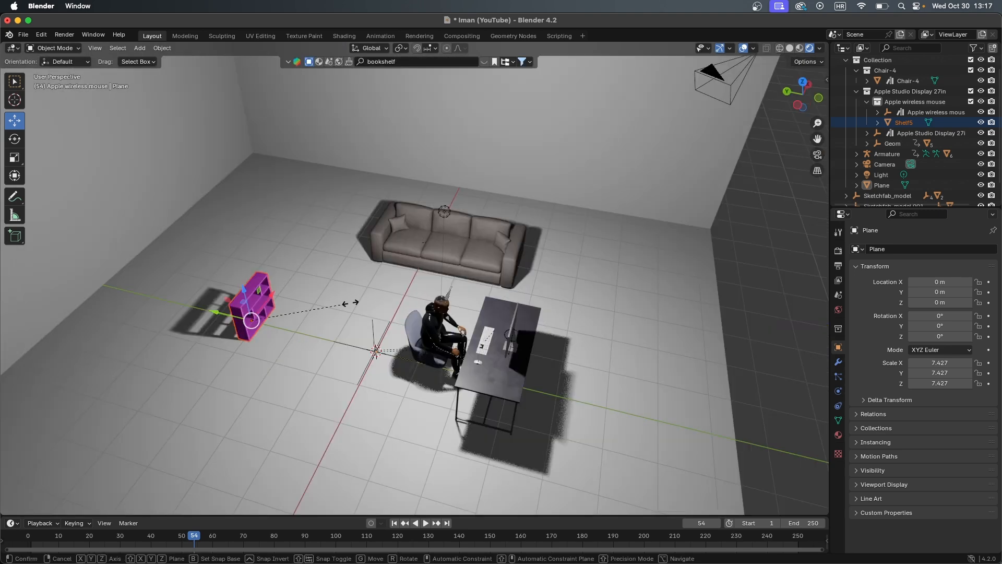
key(s)
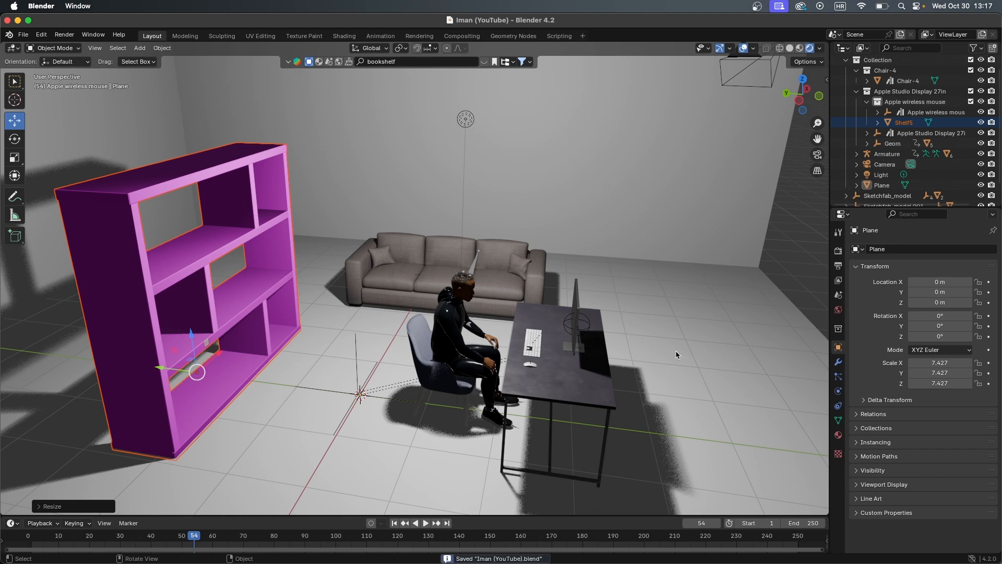
click(674, 349)
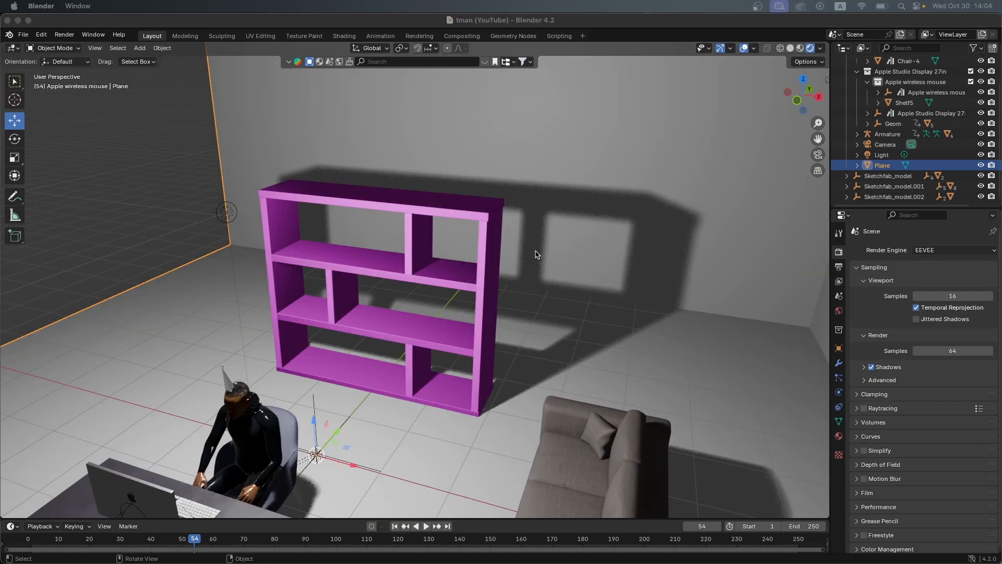
View the bookshelf from the front and save the Blender file
click(594, 316)
middle_drag(594, 320, 594, 316)
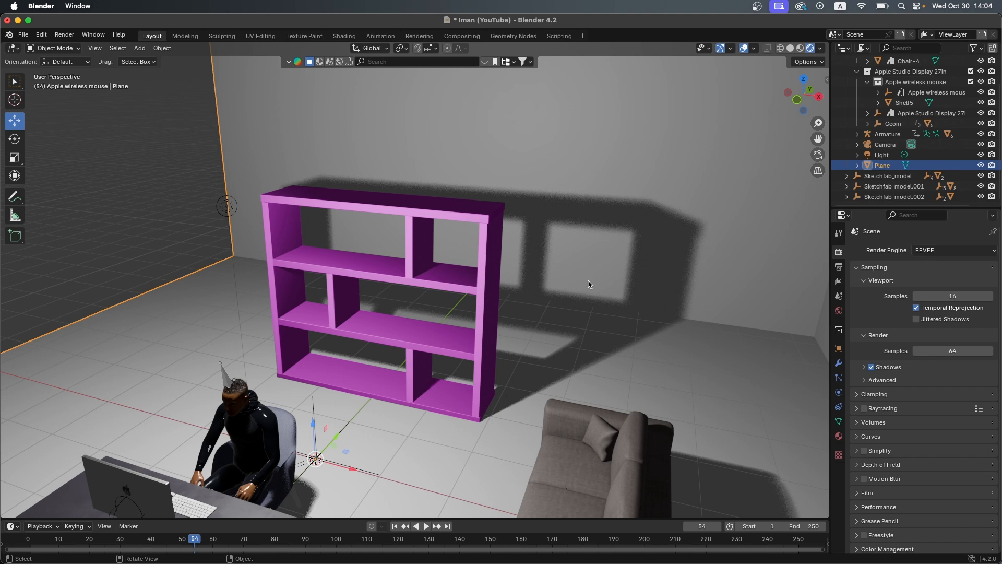
middle_drag(589, 284, 453, 278)
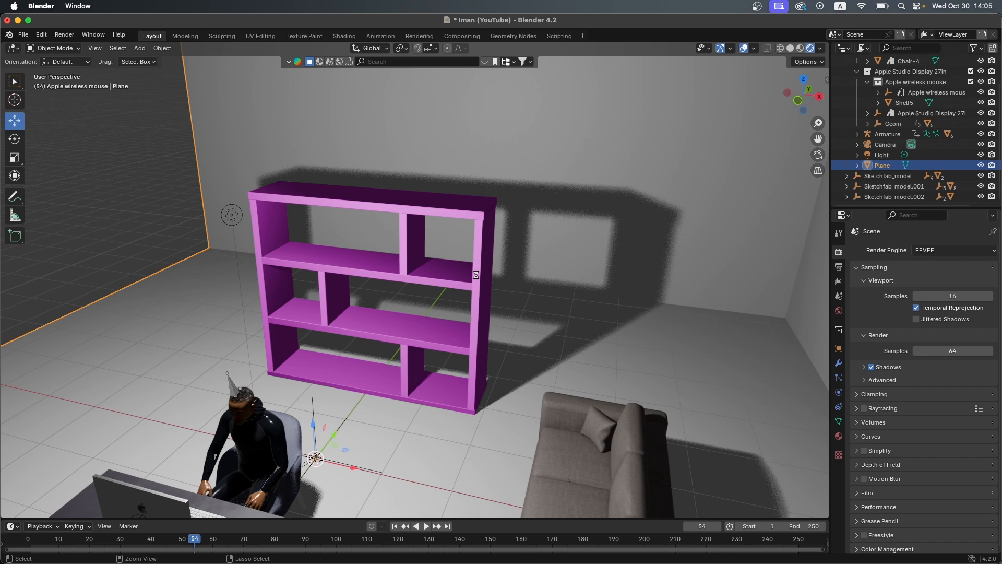
key(super+s)
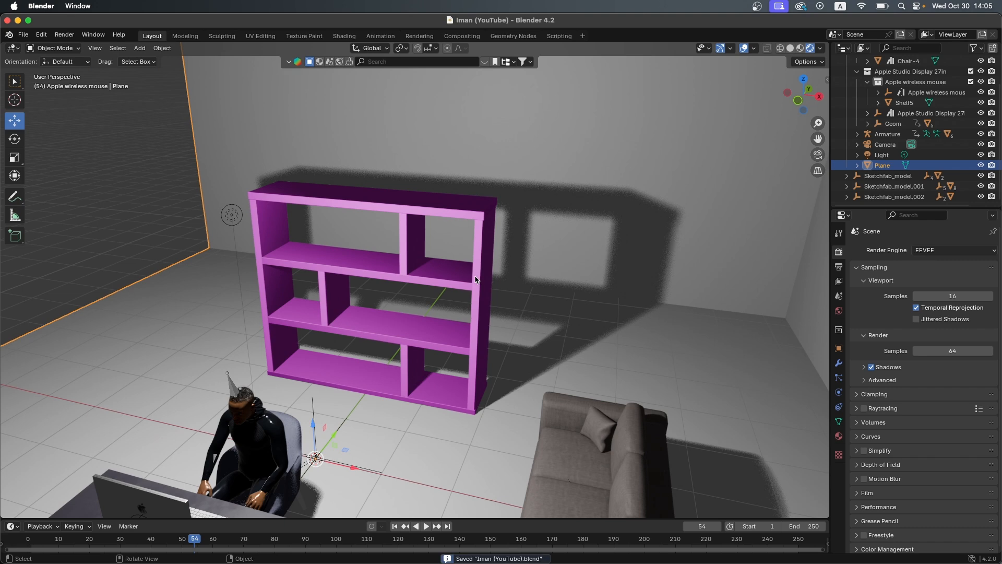
In the Shading workspace, delete the image texture and normal map nodes feeding the Principled BSDF of the Shelf5 material
click(365, 292)
click(344, 36)
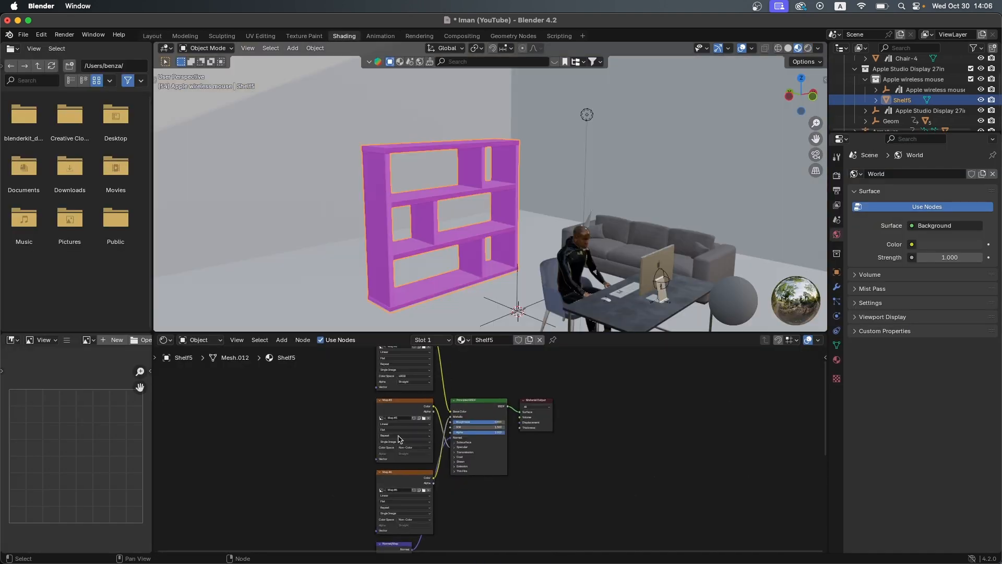
middle_drag(523, 443, 588, 441)
scroll(588, 441, down, 4)
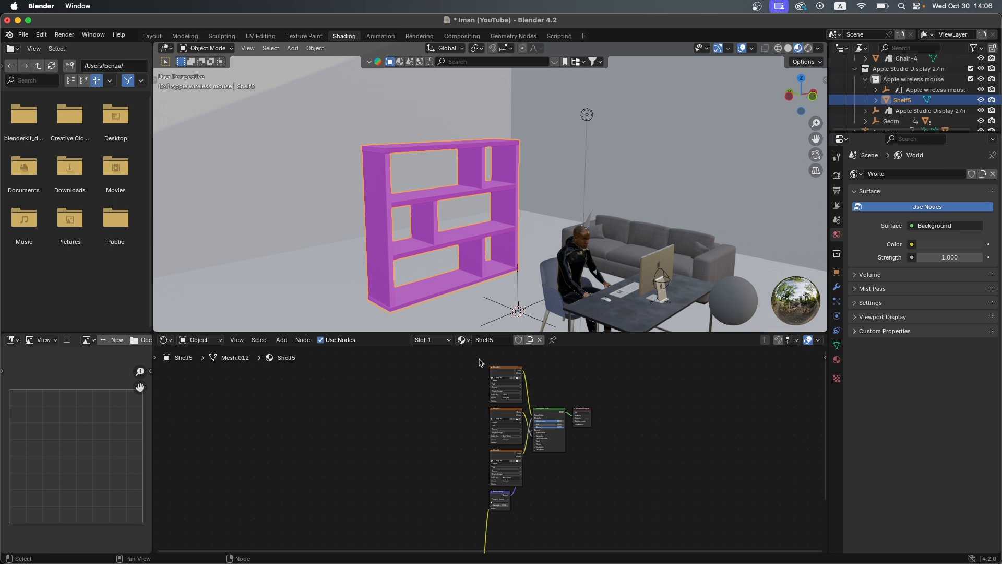
scroll(575, 492, down, 3)
click(503, 536)
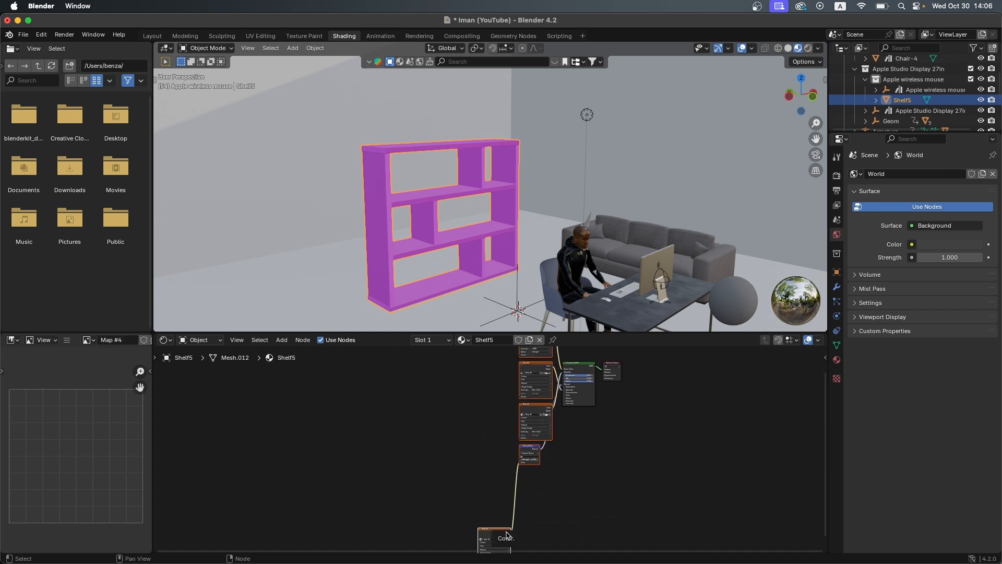
key(ctrl+z)
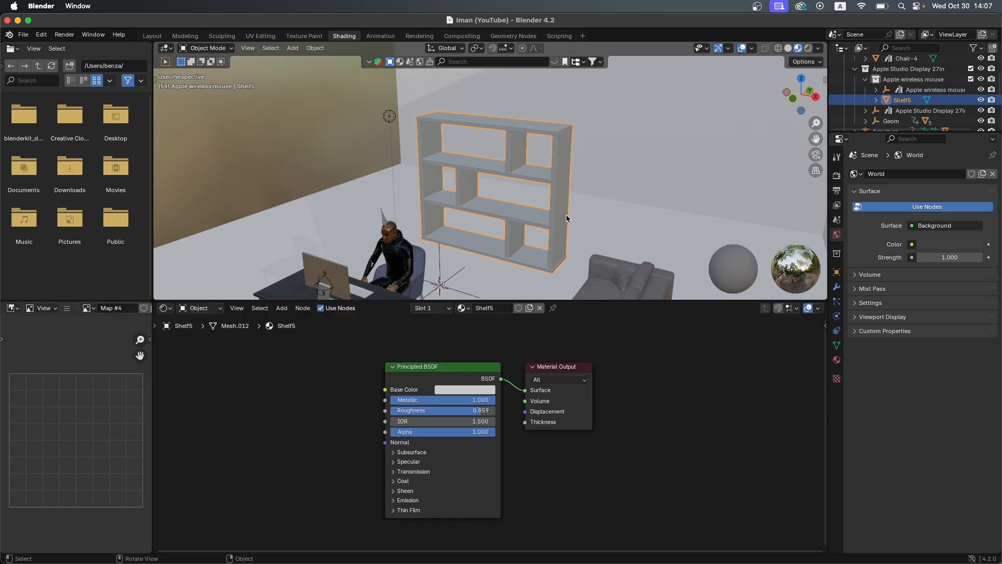
scroll(567, 218, up, 2)
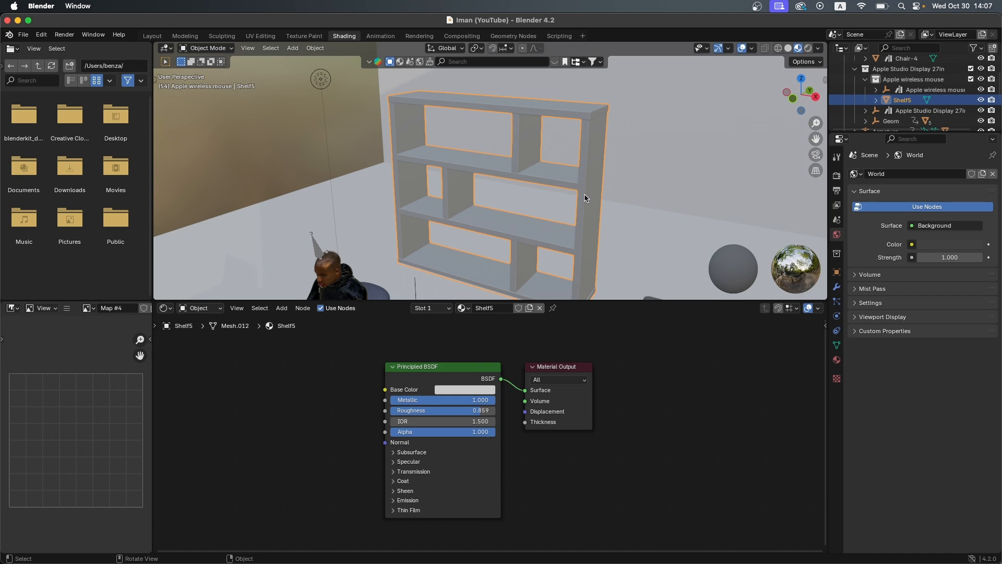
Switch to Firefox and download the Wood Floor 008 material from ambientCG in the 2K-PNG version
key(super+Tab)
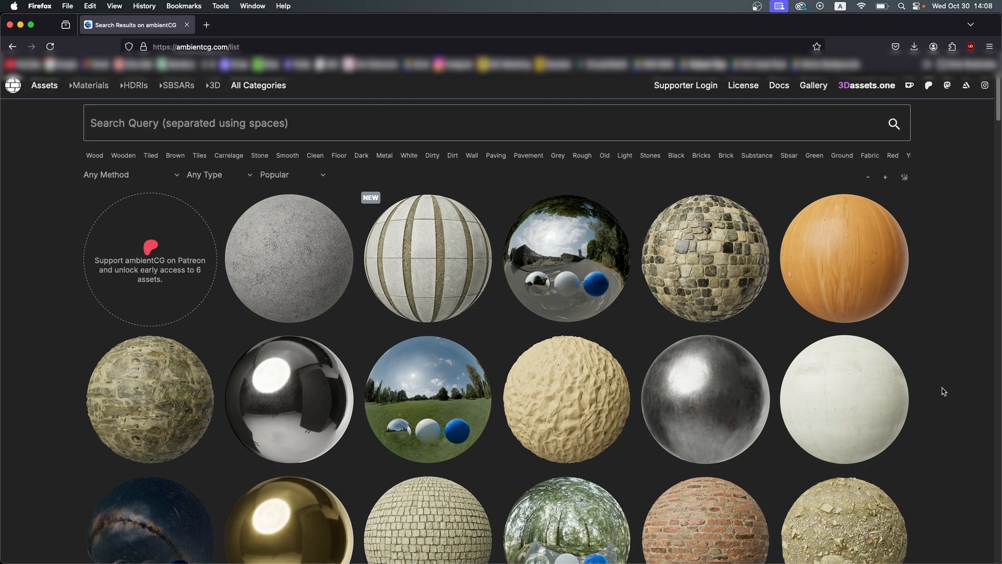
scroll(877, 371, down, 2)
click(895, 376)
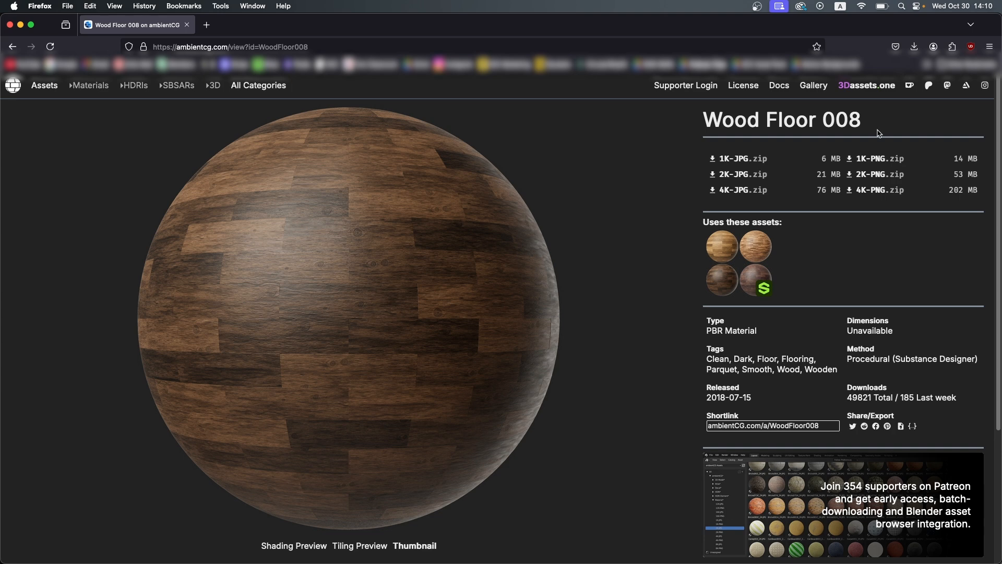
click(885, 178)
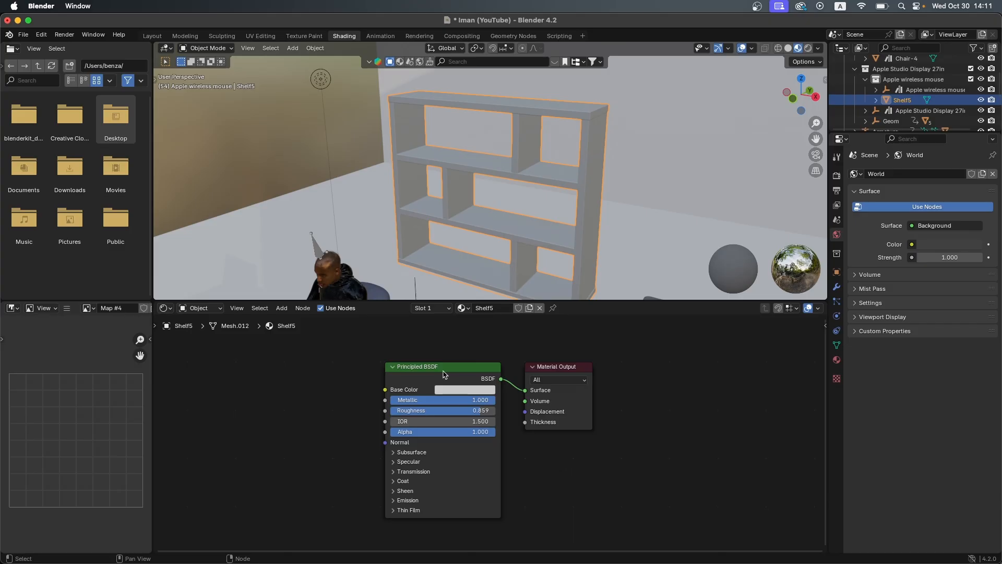
Switch back to Blender and add a Node Wrangler texture setup with Texture Coordinate, Mapping and Image Texture to the shelf's Principled BSDF
click(447, 371)
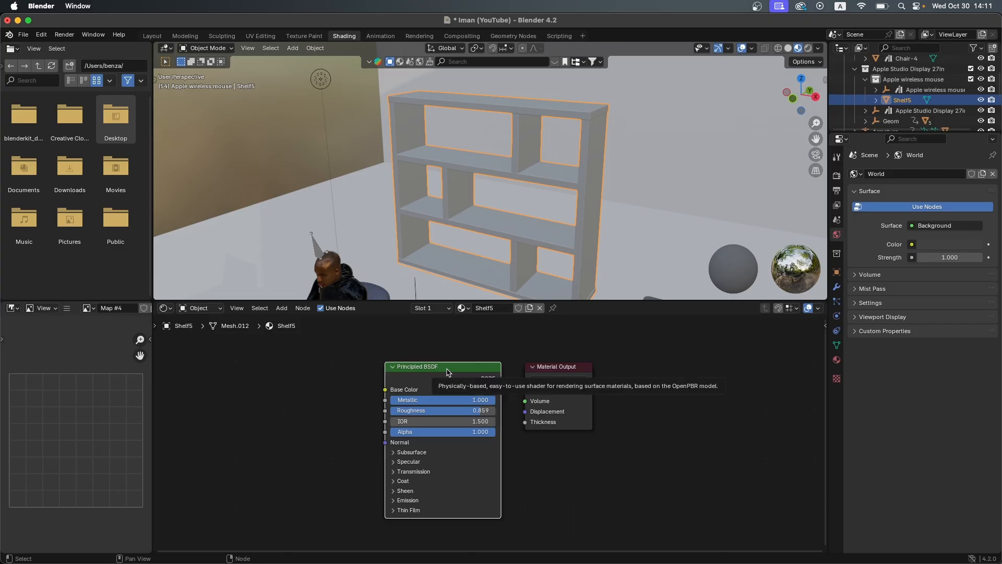
key(ctrl+t)
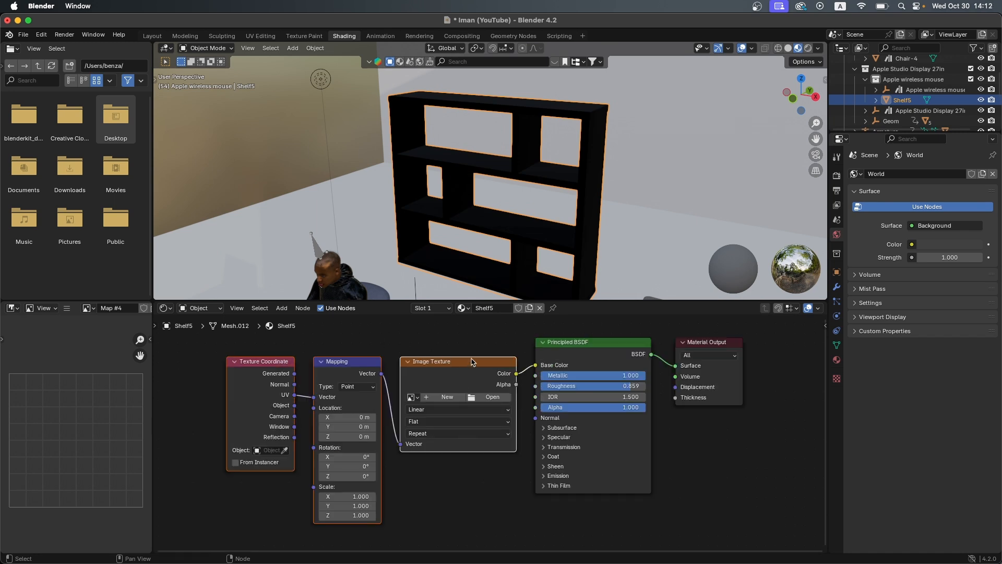
click(736, 481)
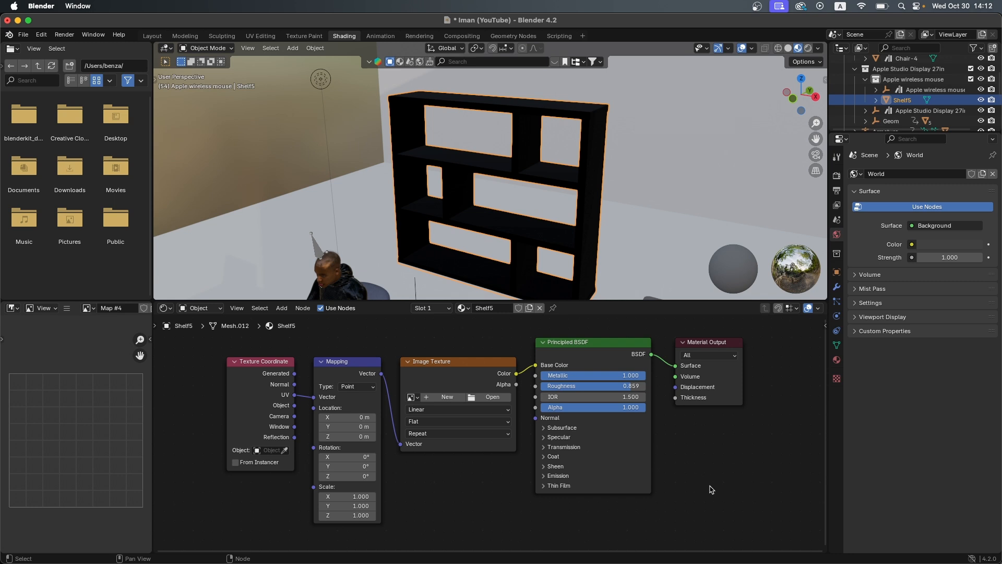
Search the add-on preferences for "node" to check whether Node Wrangler is enabled, and close the preferences
click(41, 34)
click(62, 168)
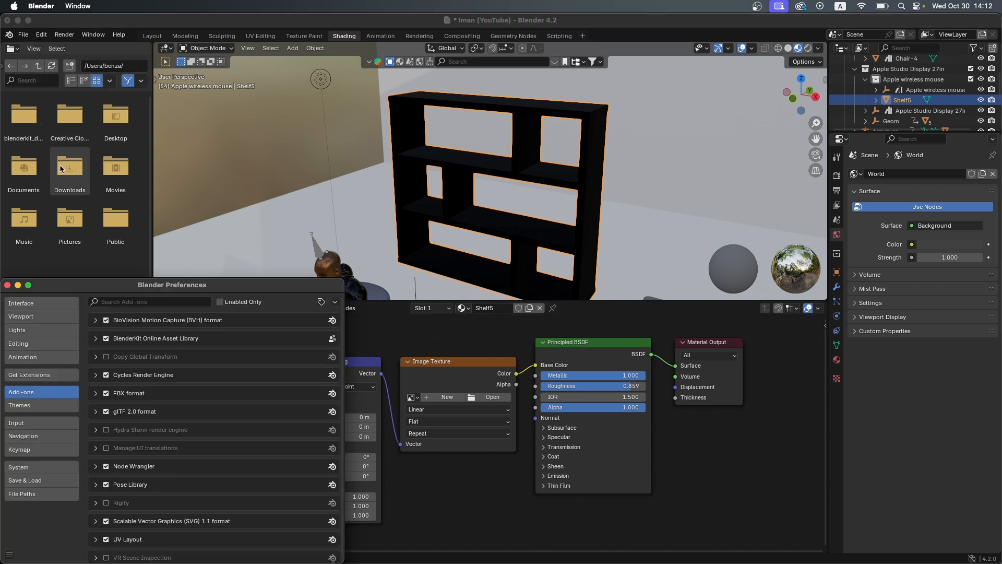
click(309, 210)
text(node)
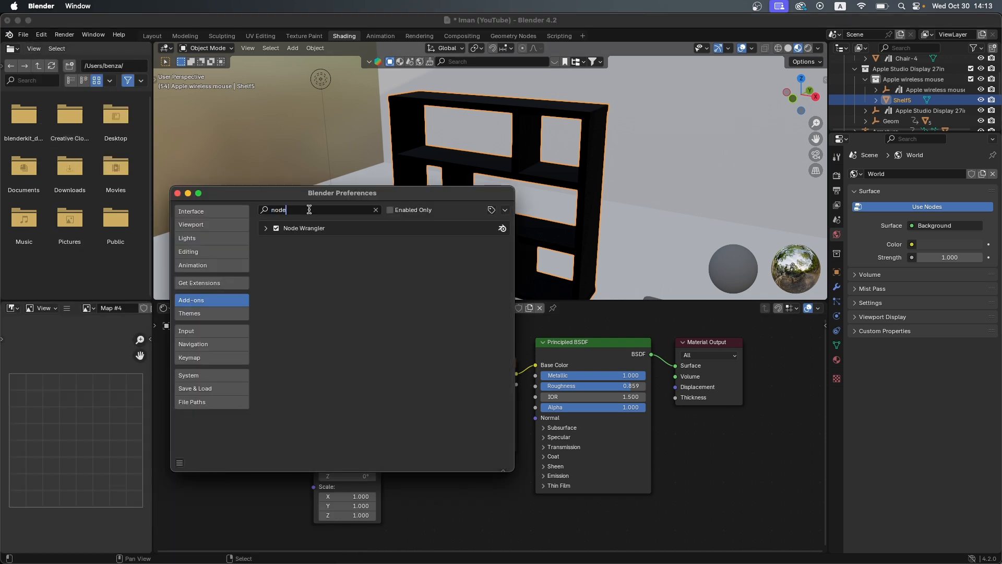
key(Return)
key(super+w)
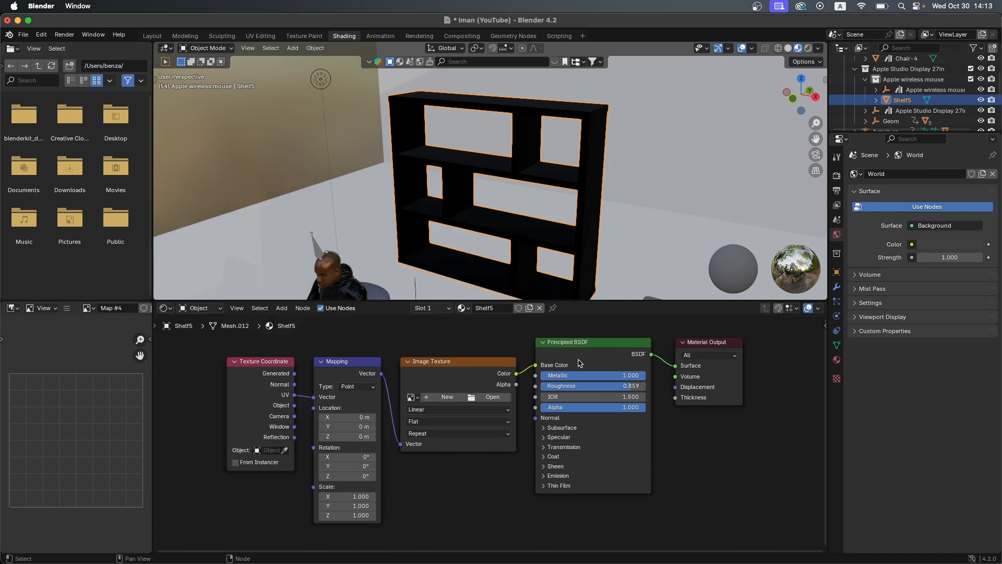
Load WoodFloor008_2K-PNG_Color.png into the shelf's Image Texture node and view the wood on the shelf up close
click(488, 399)
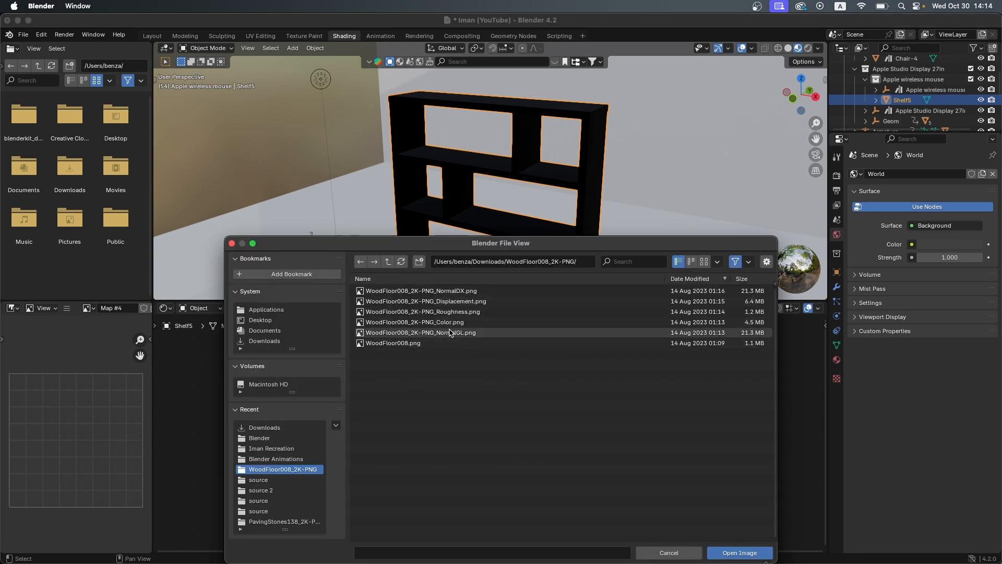
click(429, 323)
double_click(441, 324)
scroll(437, 240, up, 5)
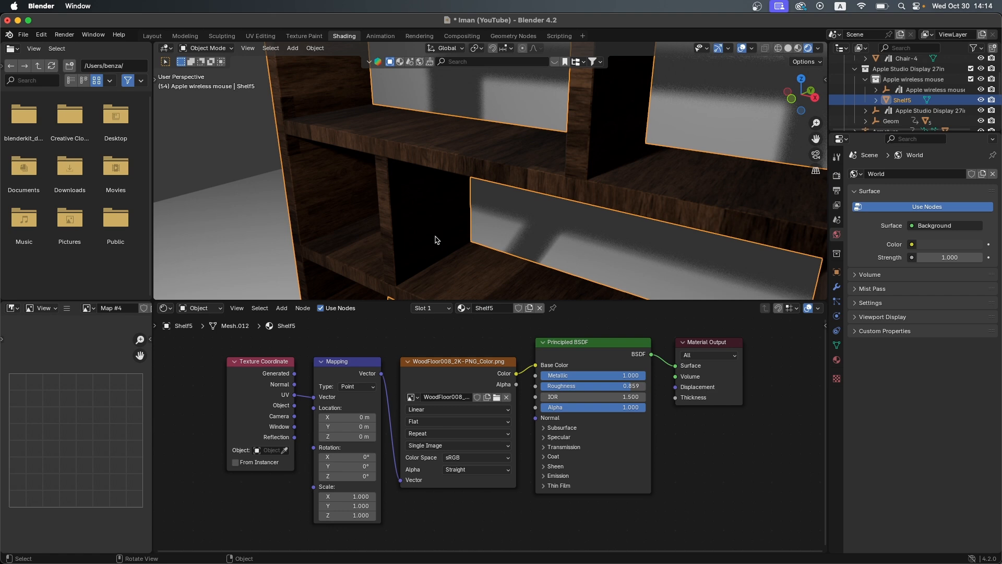
scroll(428, 142, down, 2)
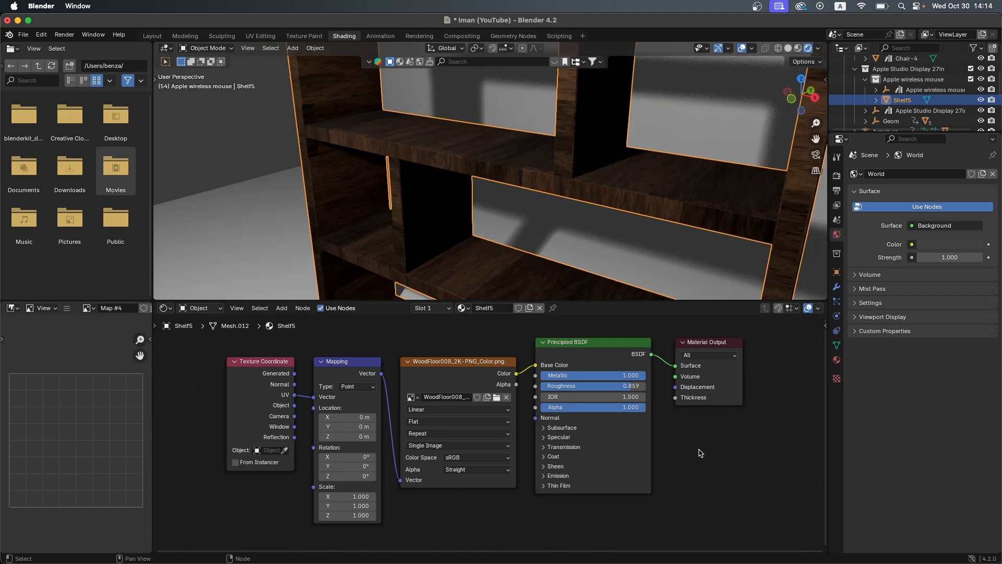
scroll(519, 247, down, 2)
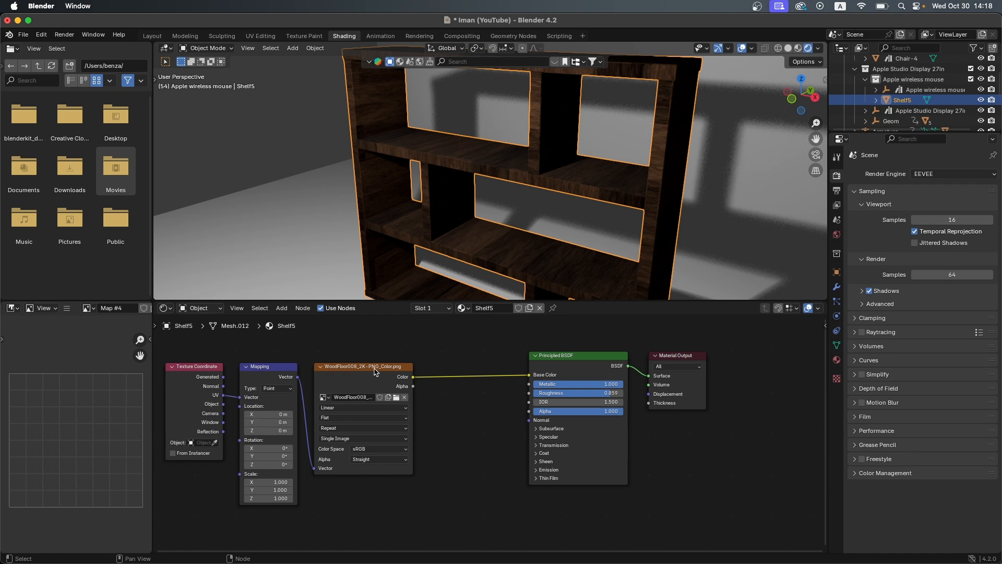
Insert a Hue/Saturation/Value node between the shelf's wood texture and Base Color, with hue 0.52, saturation 1.2 and value 3.0
right_click(458, 380)
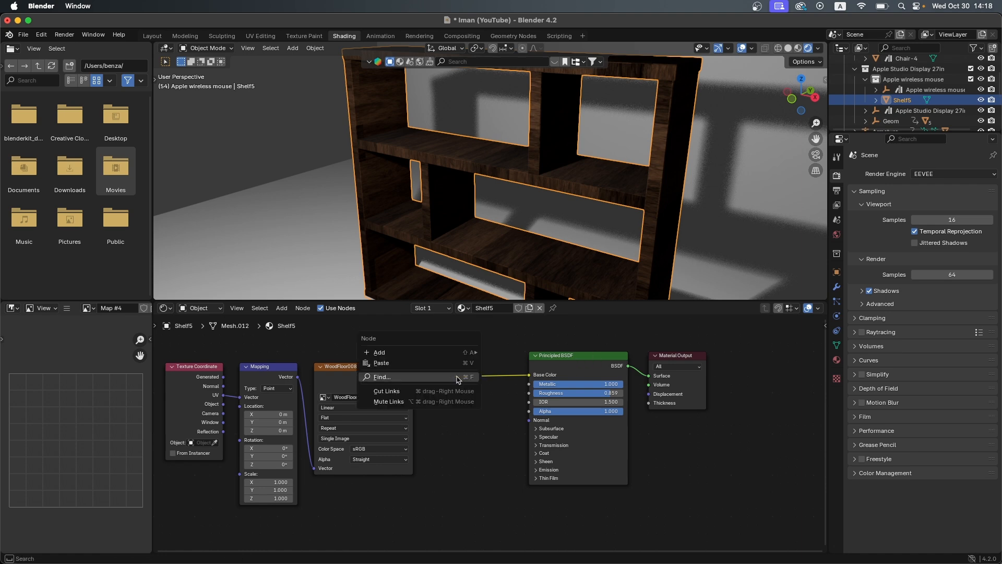
mouse_move(444, 353)
mouse_move(522, 377)
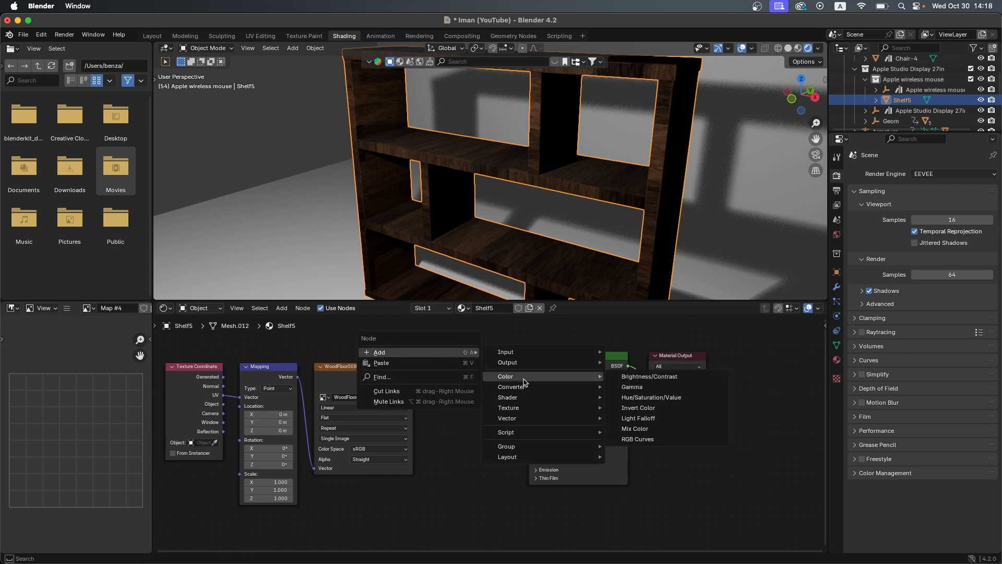
click(640, 398)
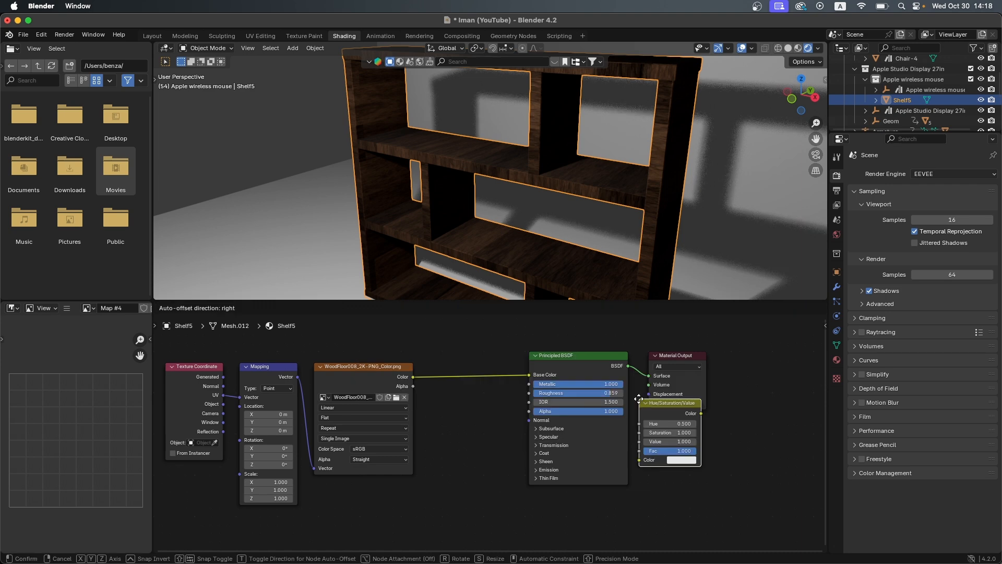
click(435, 368)
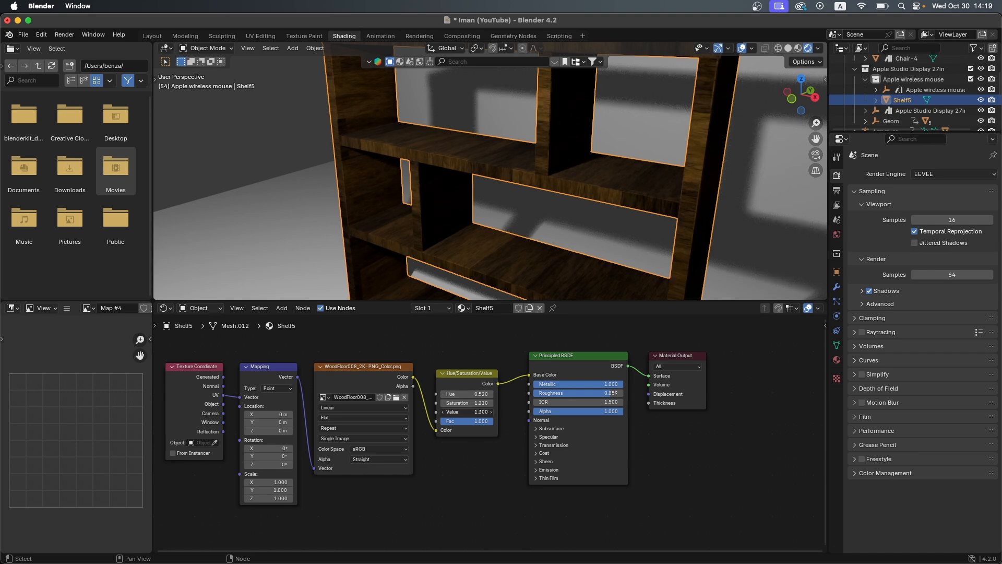
drag(467, 412, 454, 412)
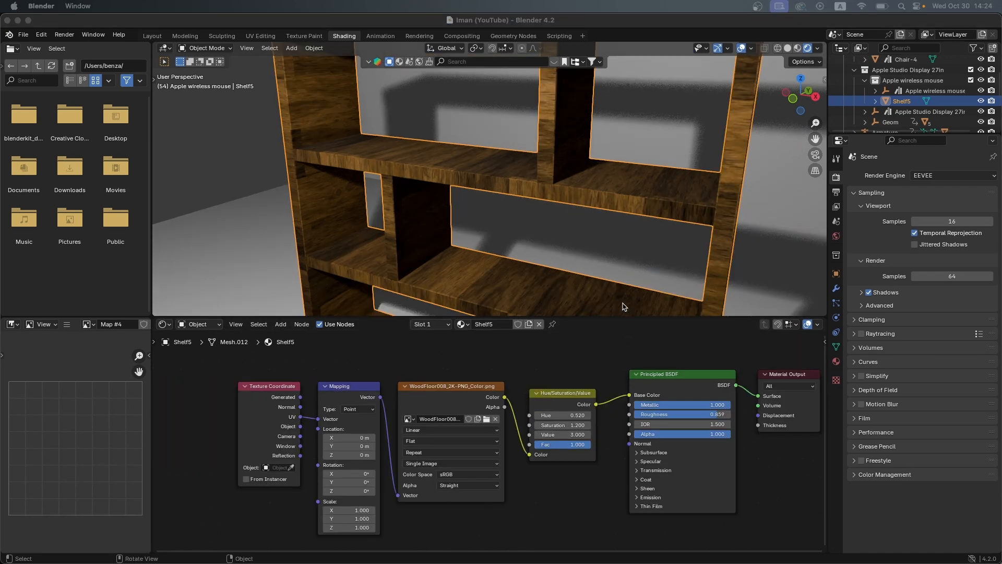
Set the wood texture to Box projection with Object coordinates and a mapping scale of X 0.01, Y 0.005, Z 0.01
click(439, 442)
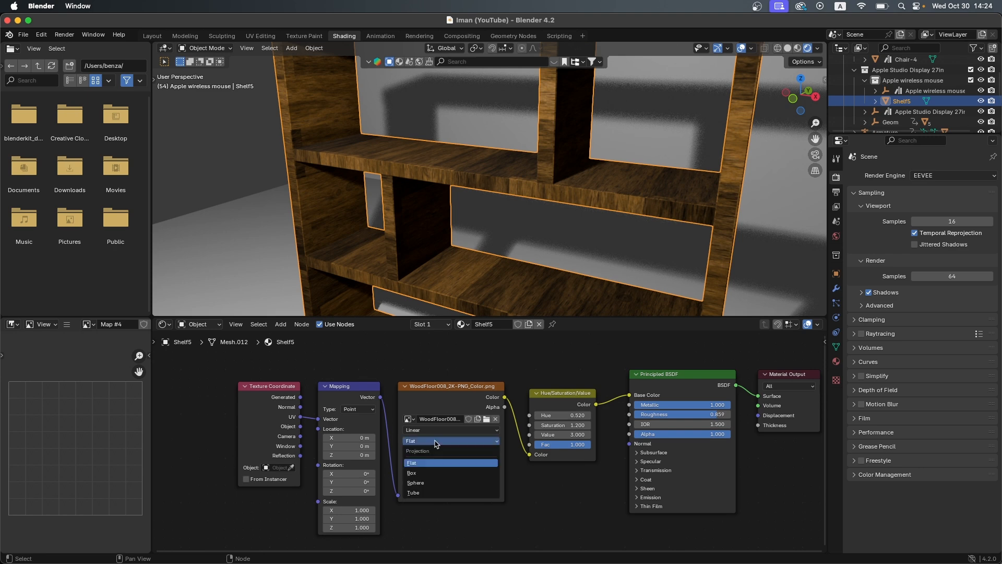
click(422, 472)
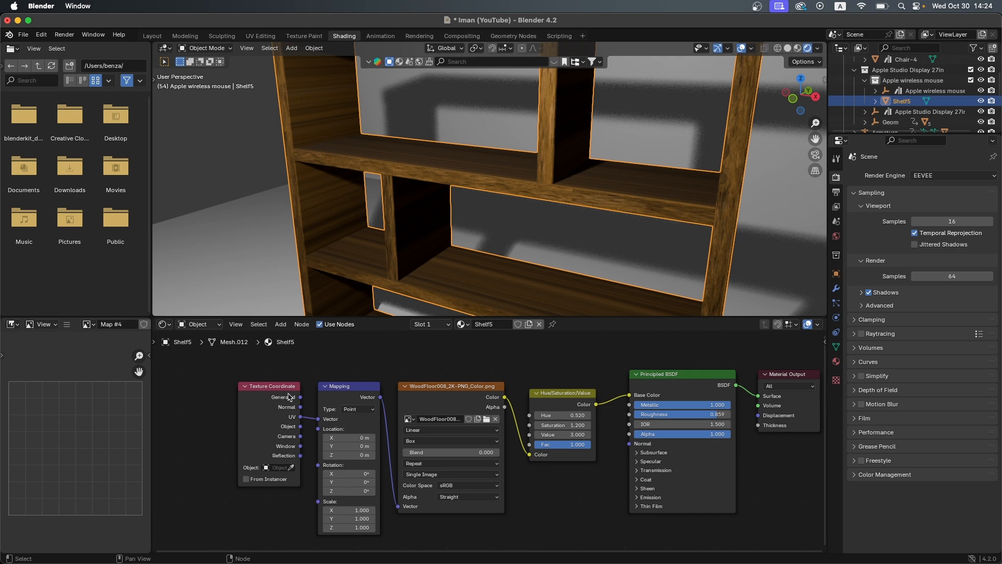
drag(301, 426, 318, 419)
drag(360, 510, 361, 526)
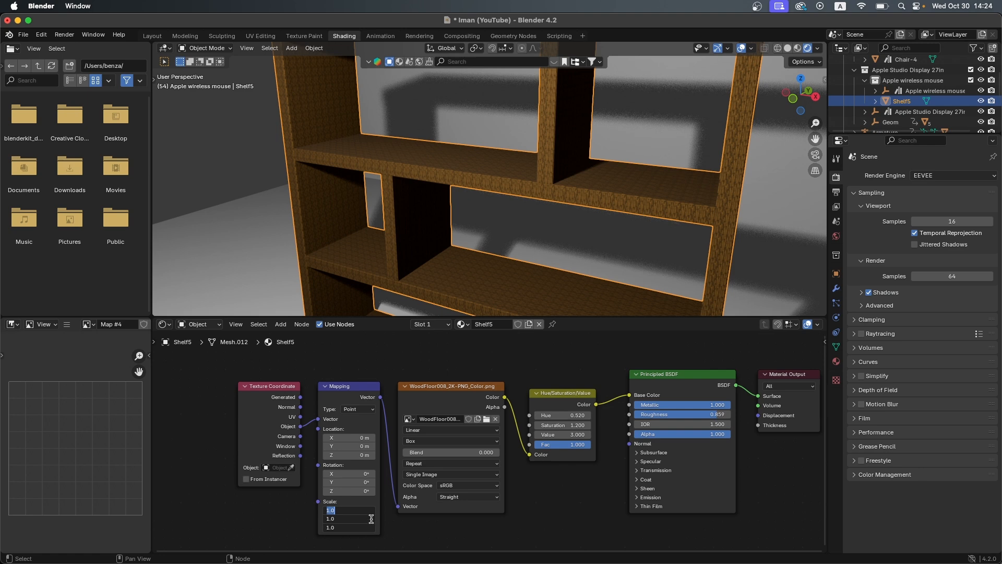
text(0.01)
key(Return)
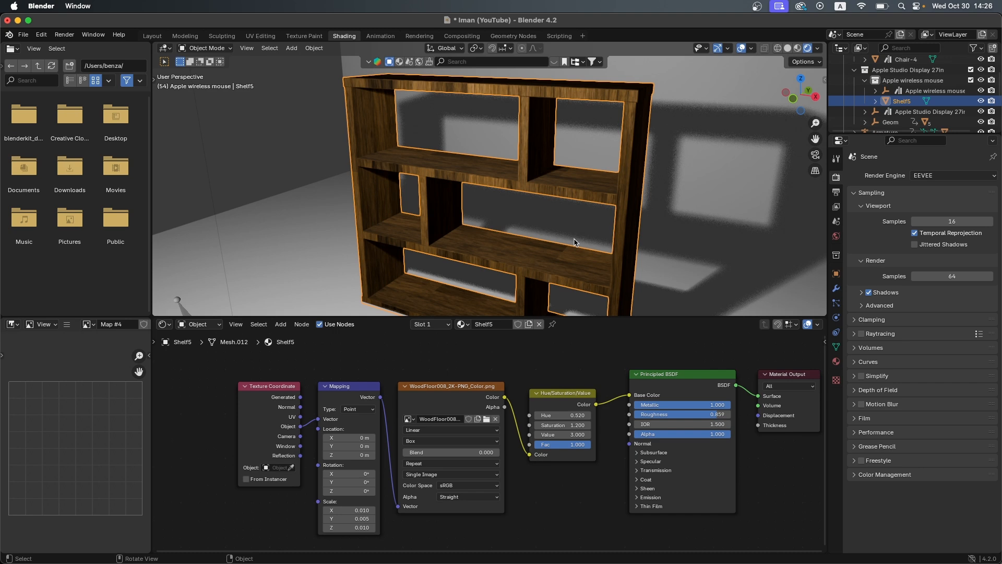
Give the room plane a new material with a black base color, roughness 0.358 and IOR 1.0
click(150, 36)
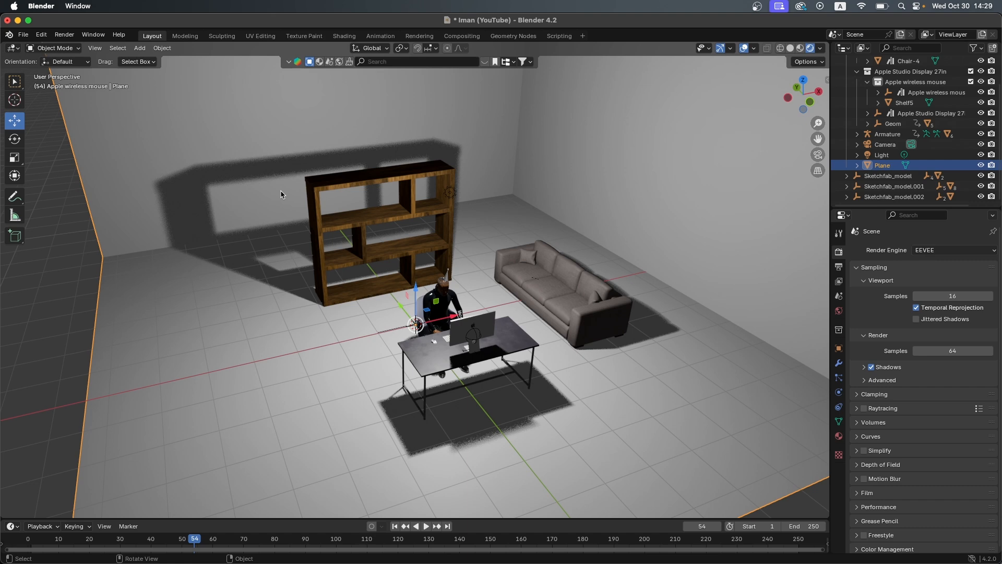
click(345, 36)
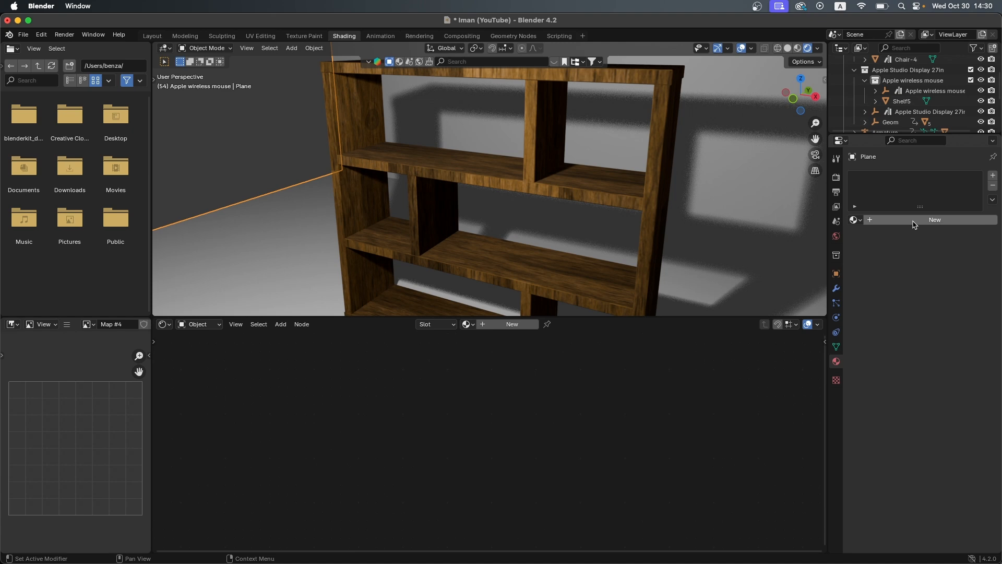
click(912, 222)
click(946, 286)
drag(946, 259, 885, 260)
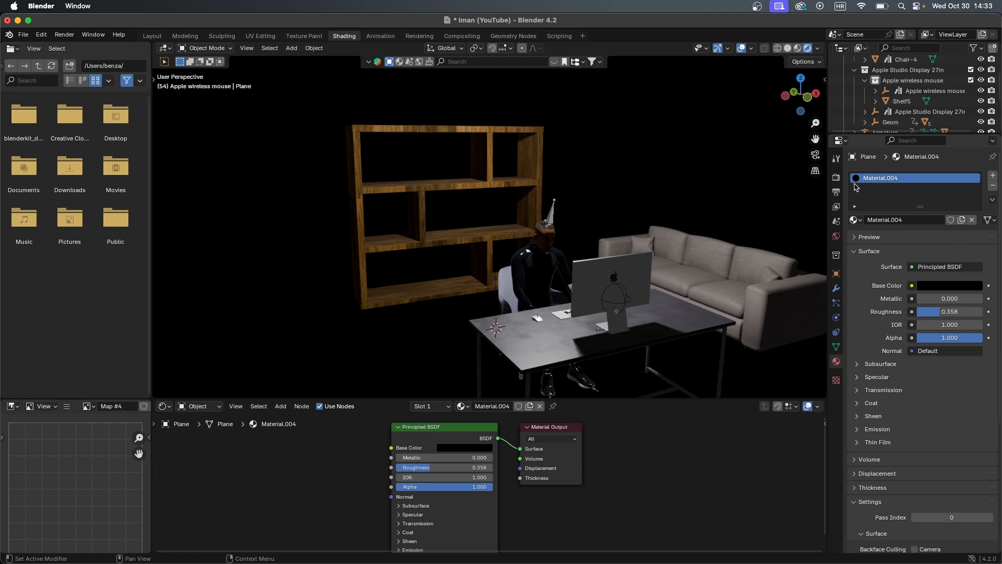
Set the render engine to Cycles with GPU Compute and inspect the scene in rendered and material preview shading
click(836, 179)
middle_drag(556, 299, 627, 297)
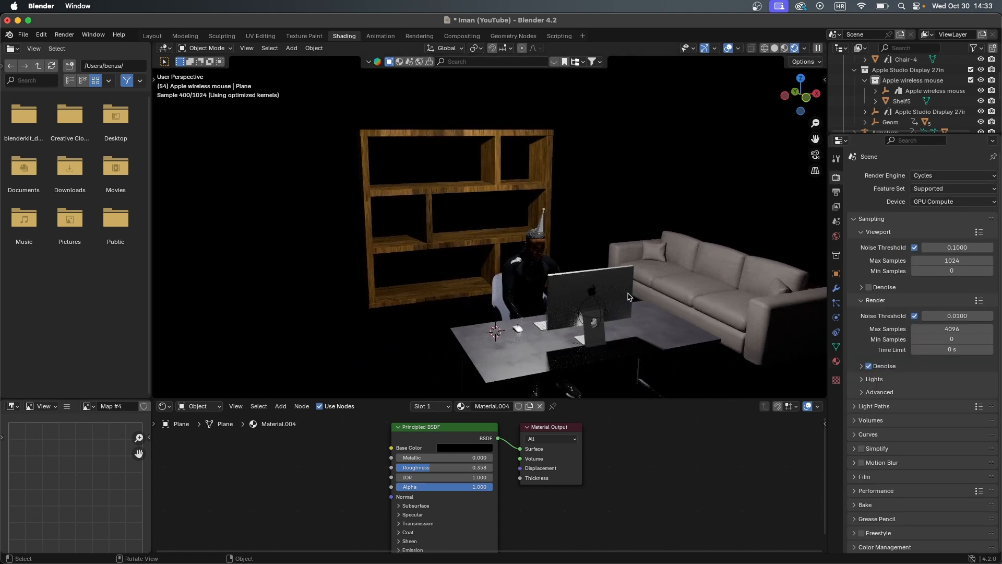
scroll(627, 297, down, 4)
scroll(630, 302, up, 4)
scroll(631, 305, down, 2)
scroll(632, 309, up, 2)
scroll(632, 309, down, 2)
scroll(419, 263, up, 3)
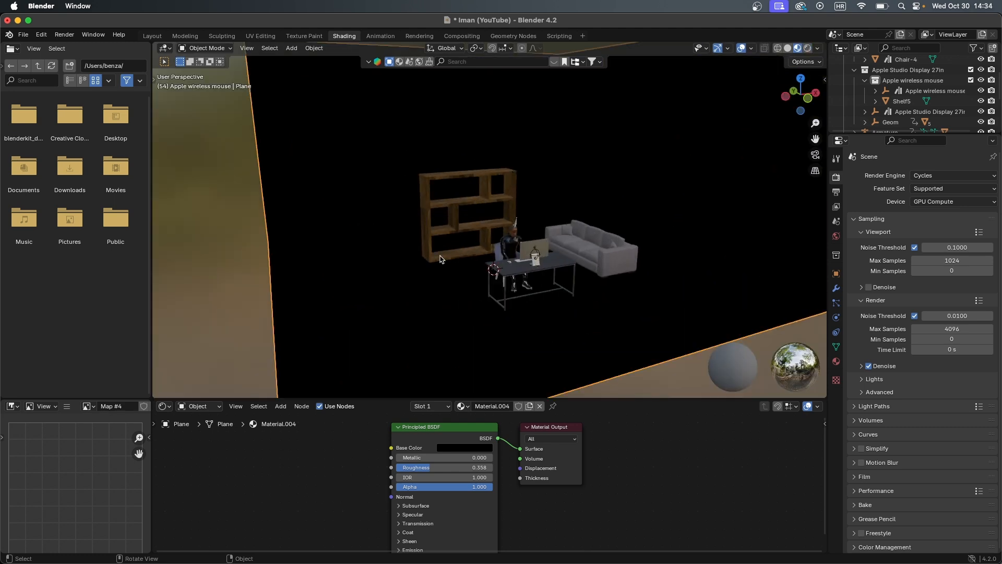
scroll(440, 259, down, 3)
scroll(608, 304, up, 3)
scroll(608, 304, up, 3)
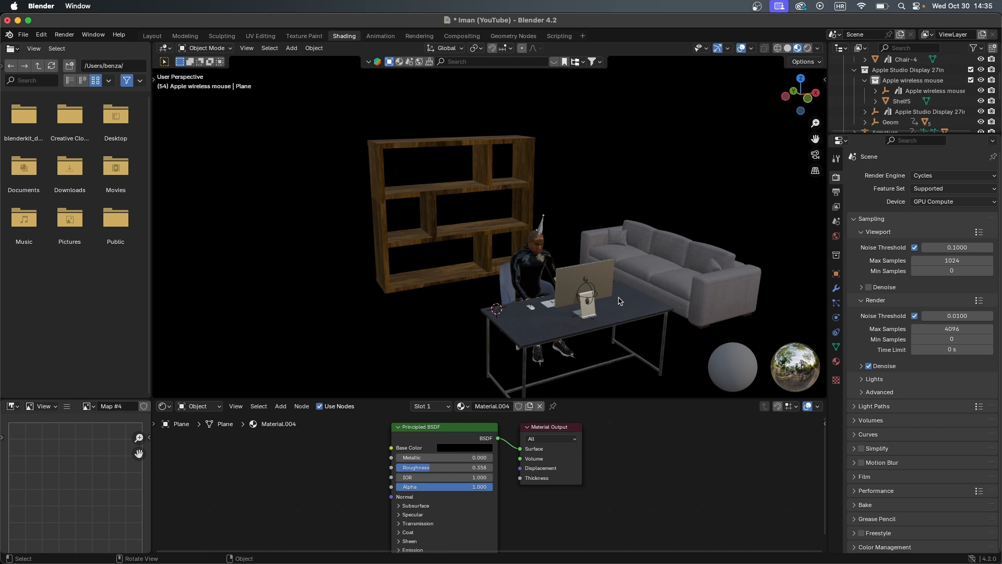
Switch the shader editor to the World shader and set the background strength to 0 in rendered view
click(208, 407)
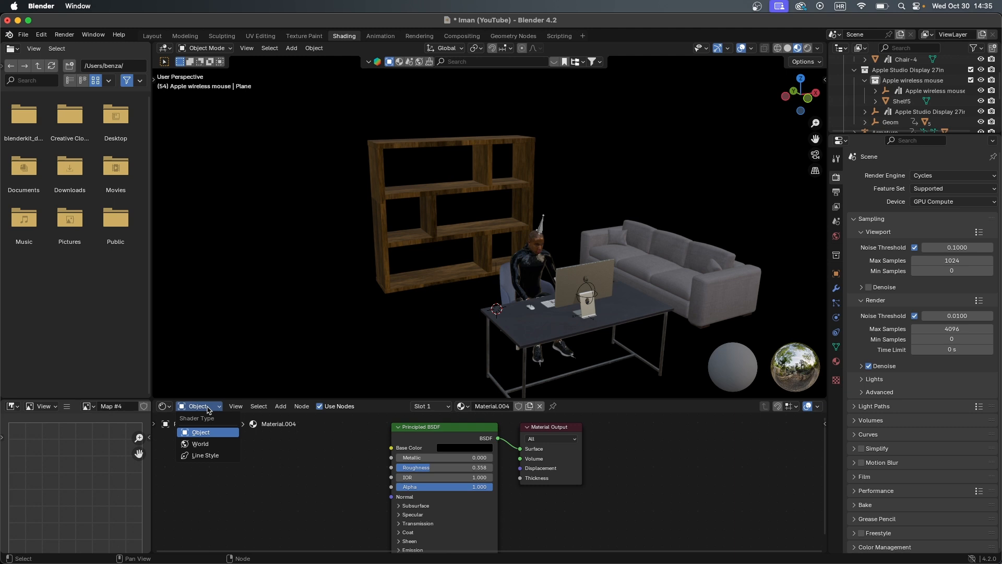
click(208, 445)
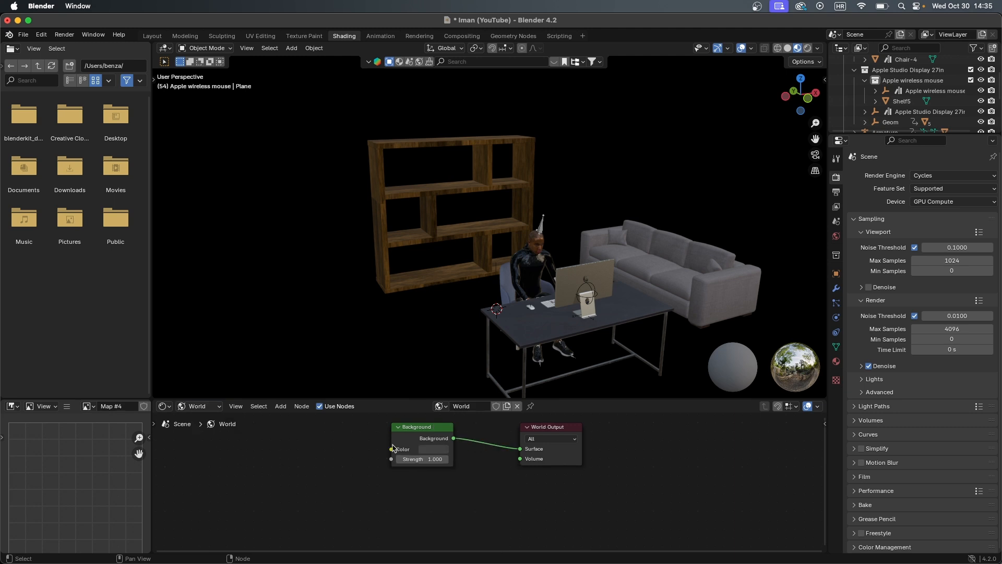
scroll(463, 339, down, 3)
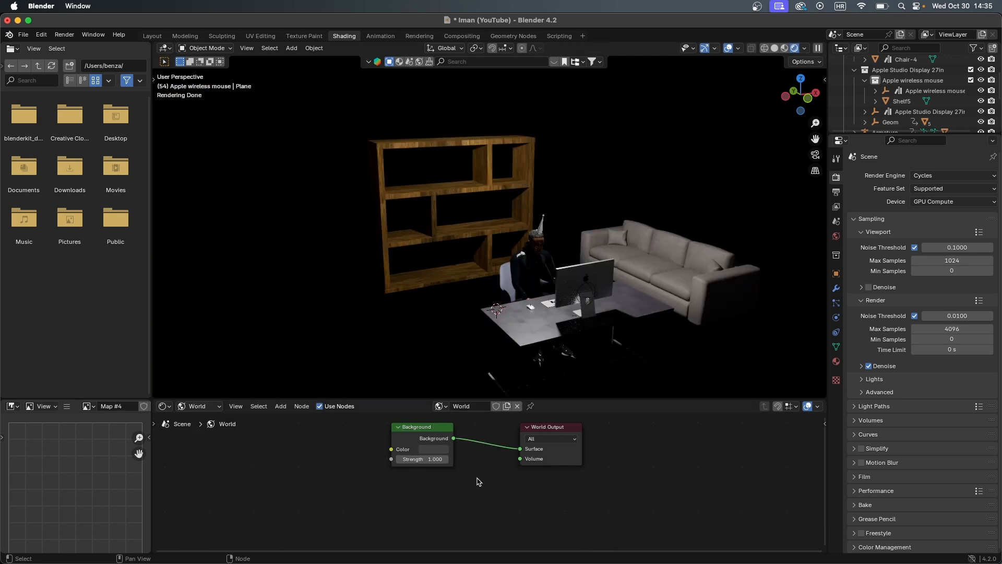
click(430, 460)
text(0)
key(Return)
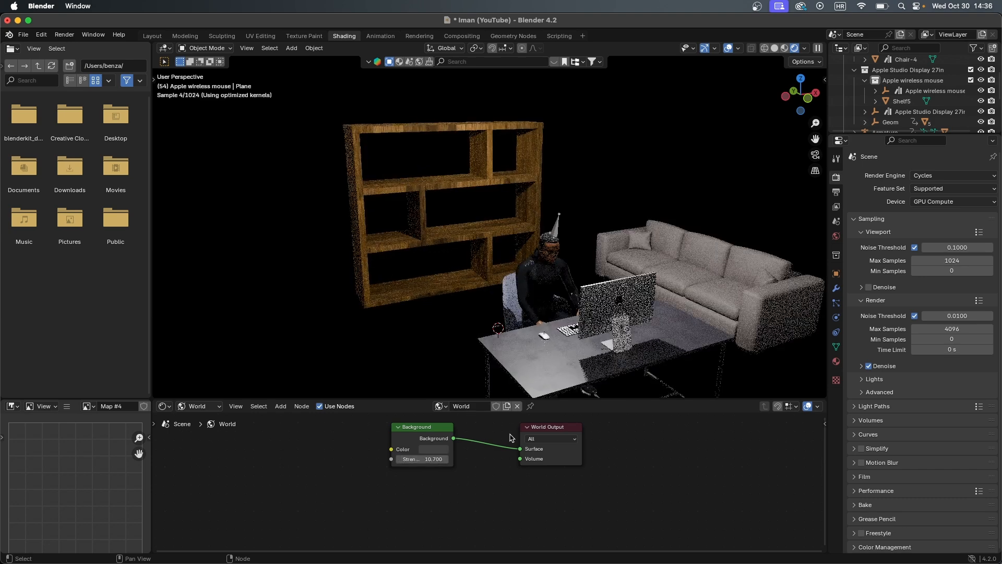
scroll(671, 326, down, 4)
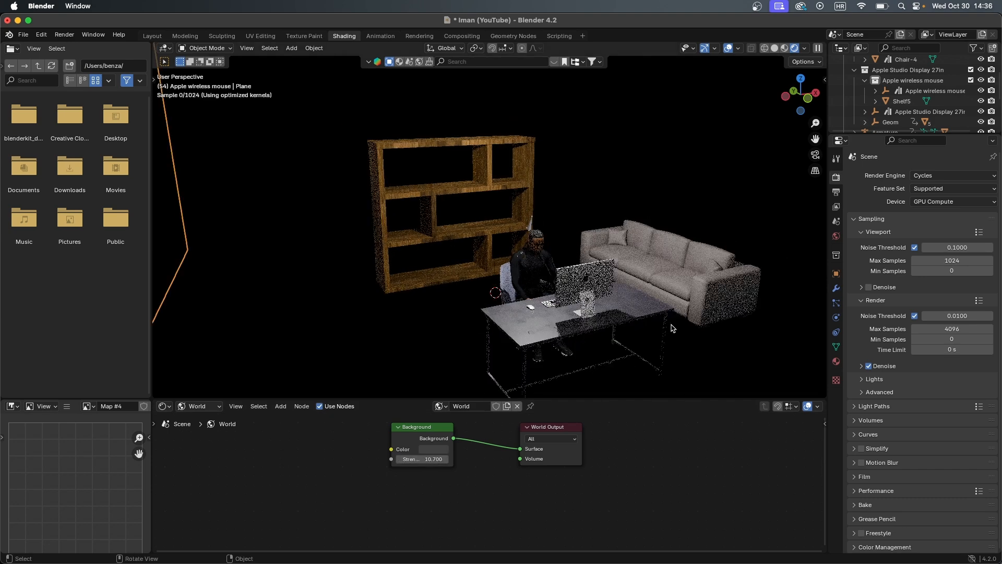
middle_drag(669, 324, 644, 304)
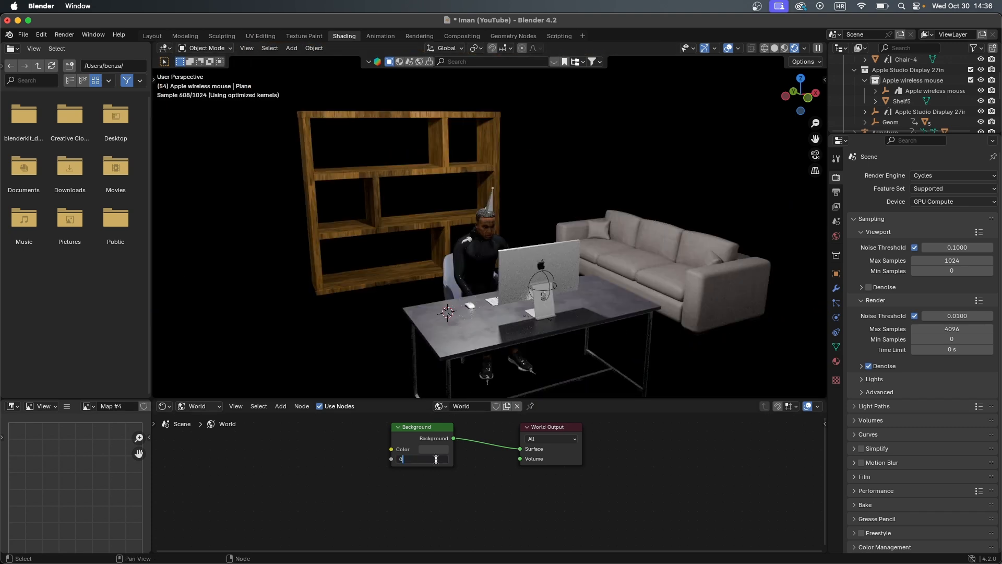
key(Return)
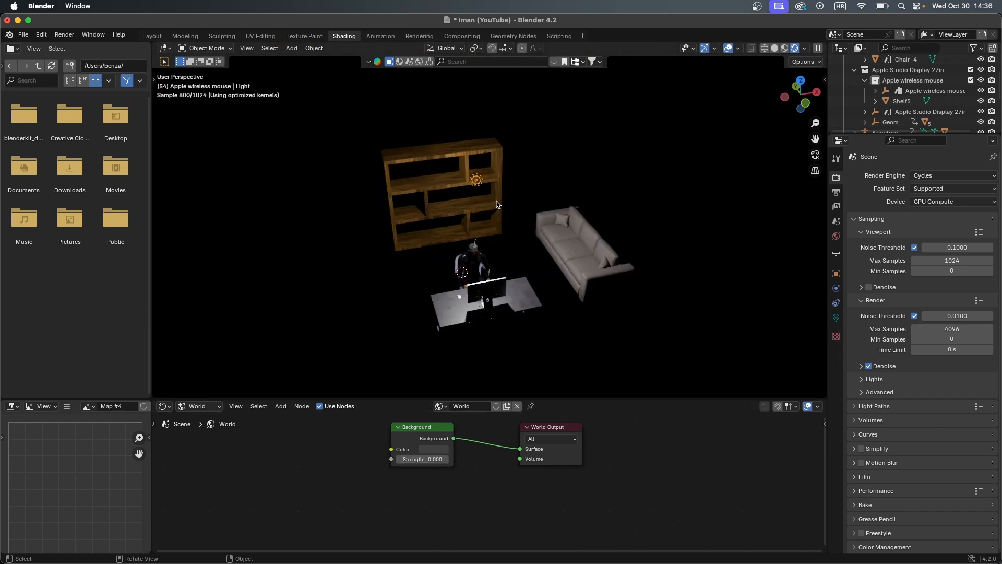
Delete the existing light near the bookshelf
scroll(496, 202, up, 3)
middle_drag(496, 202, 515, 213)
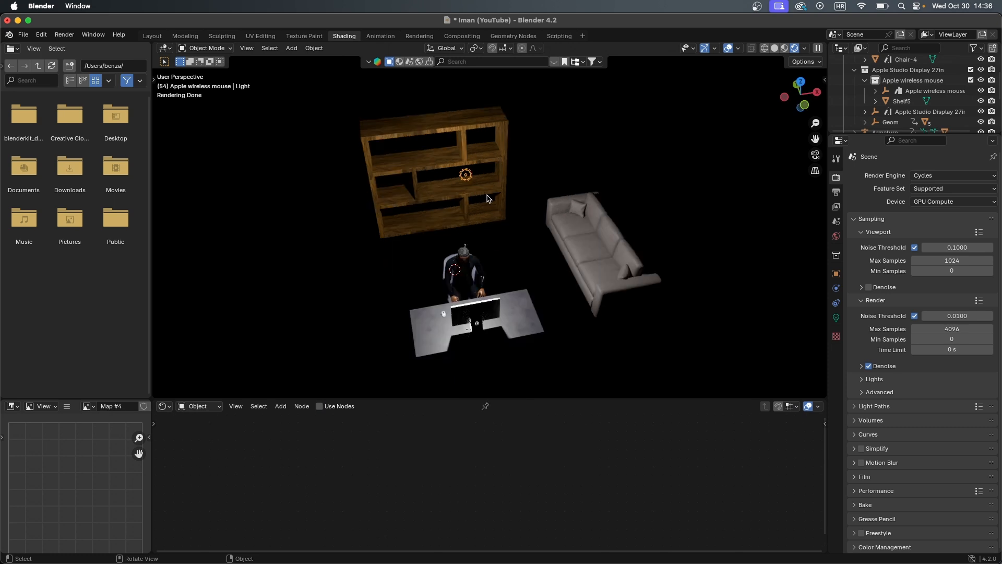
key(x)
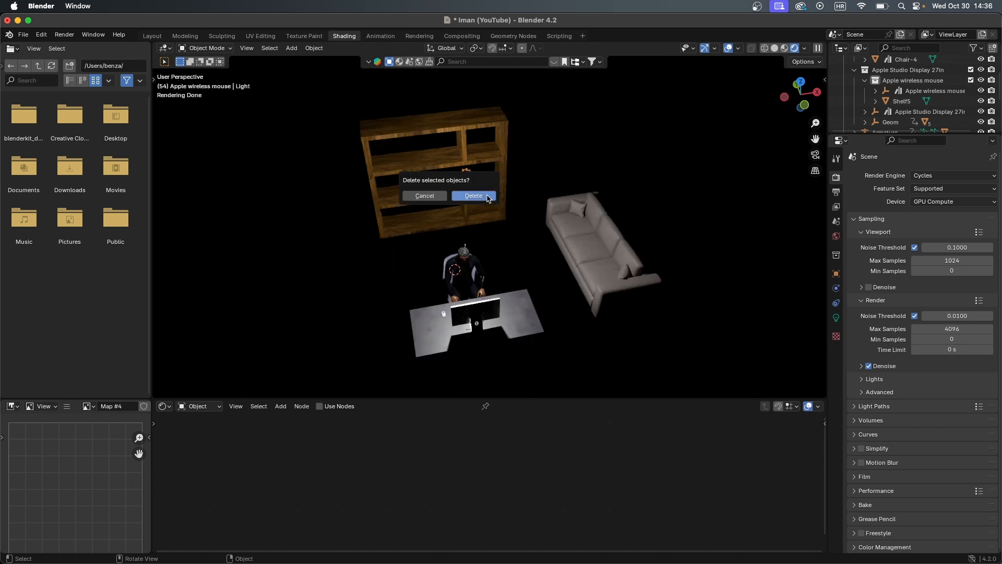
click(476, 195)
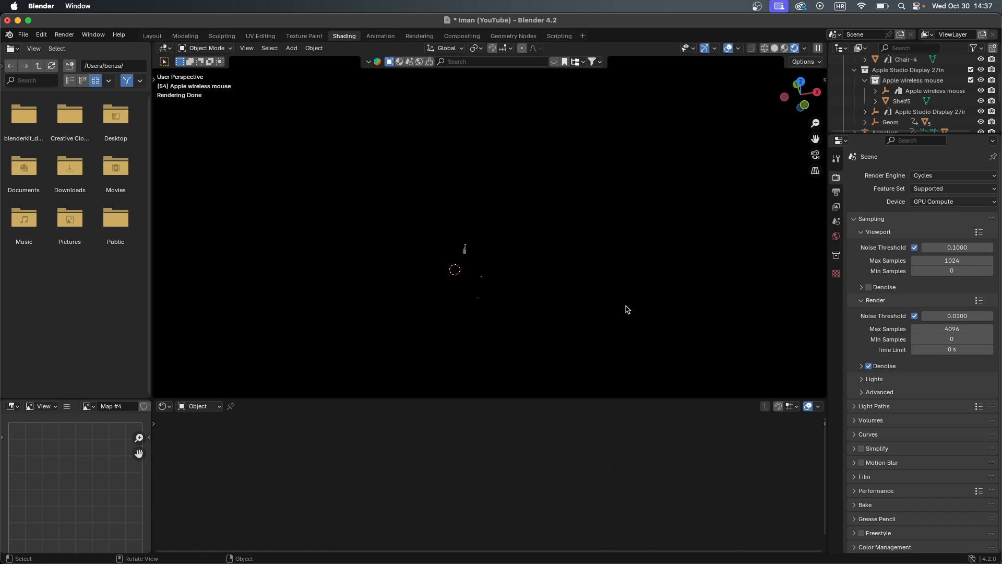
Add an Area light, raise it about 4.5 m along Z above the seated man, and increase its power
key(shift+a)
mouse_move(600, 447)
click(674, 471)
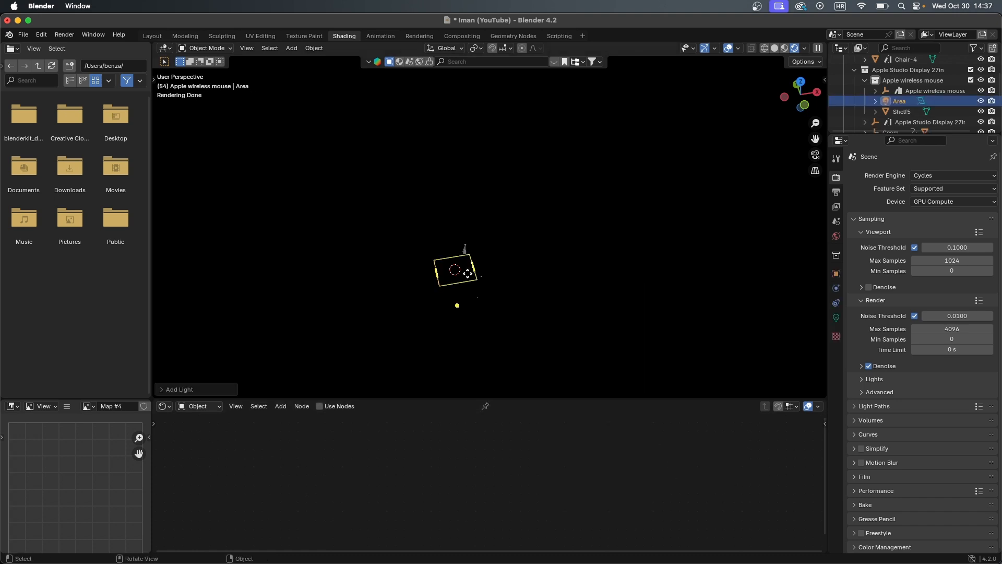
key(g)
key(z)
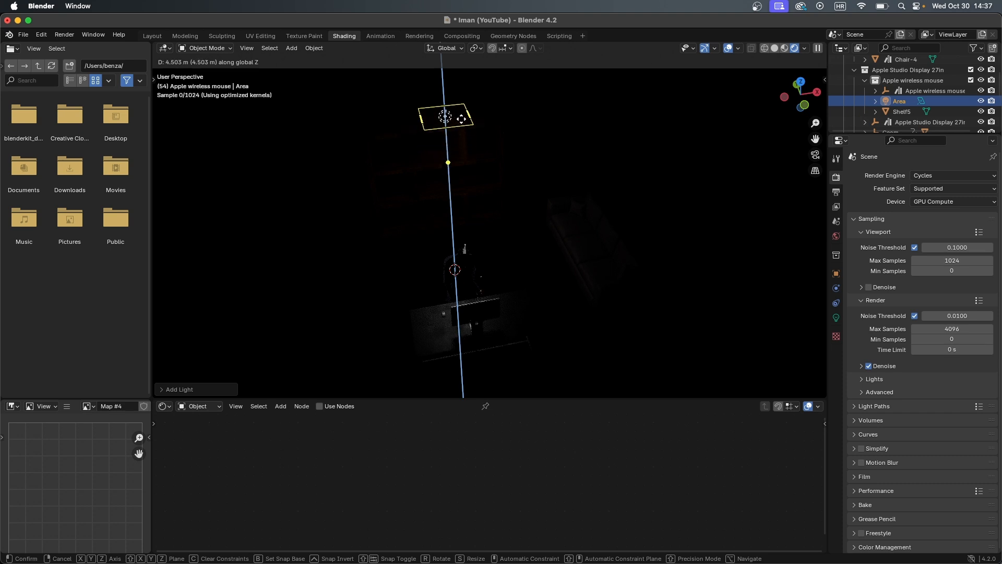
click(461, 120)
click(836, 318)
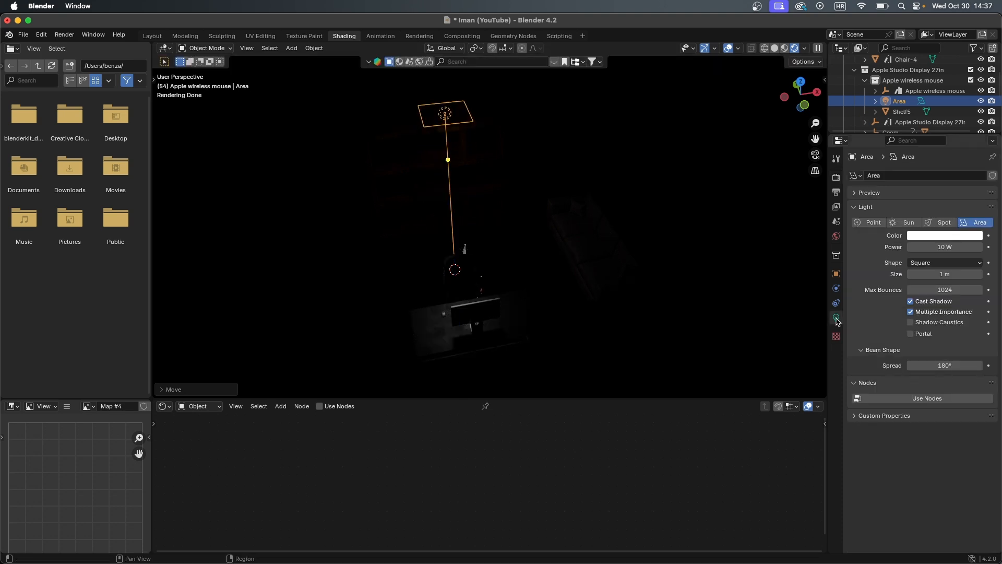
drag(942, 247, 957, 249)
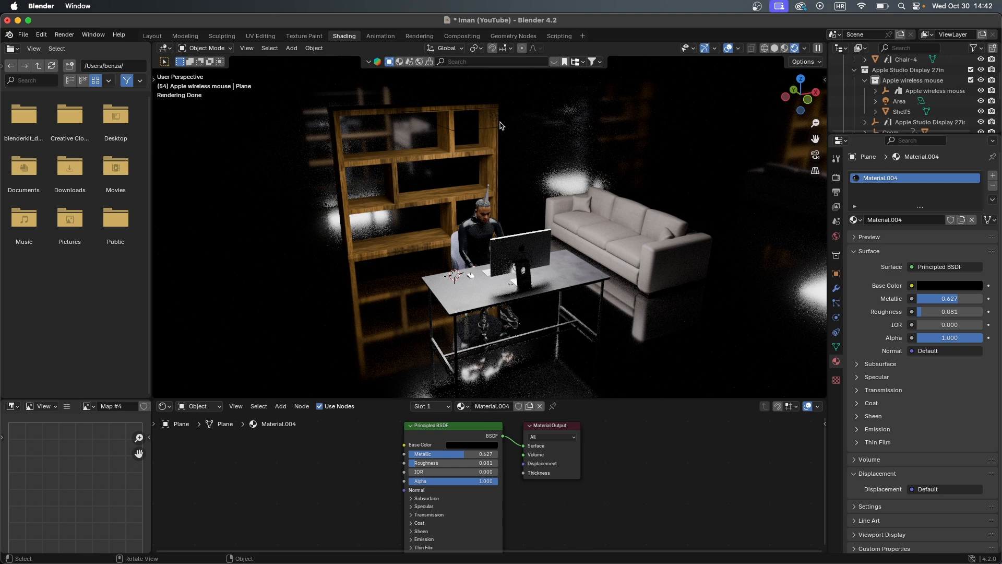
Check the reflections around the room and undo the last two changes
scroll(500, 125, down, 3)
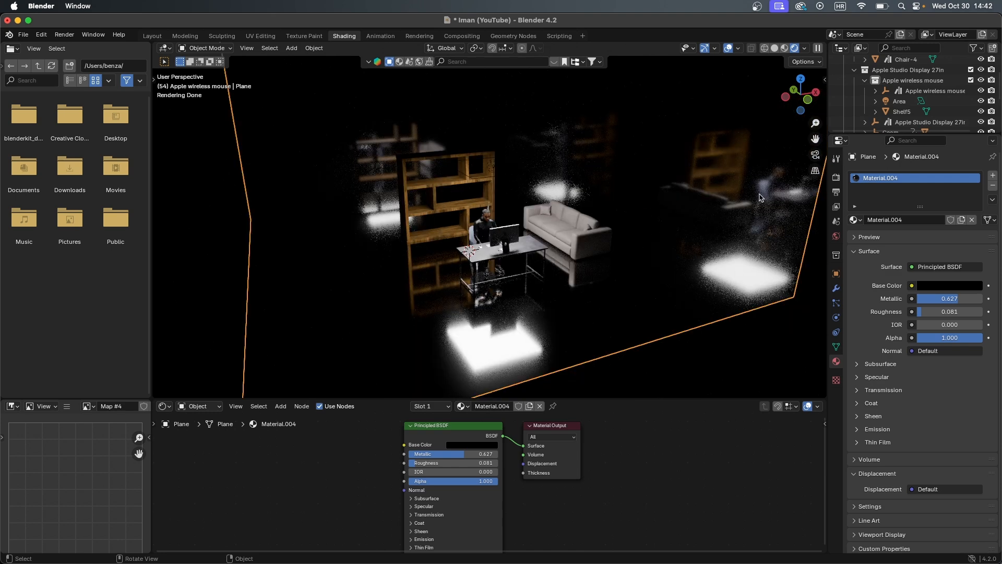
scroll(539, 245, up, 2)
key(super+z)
key(super+z)
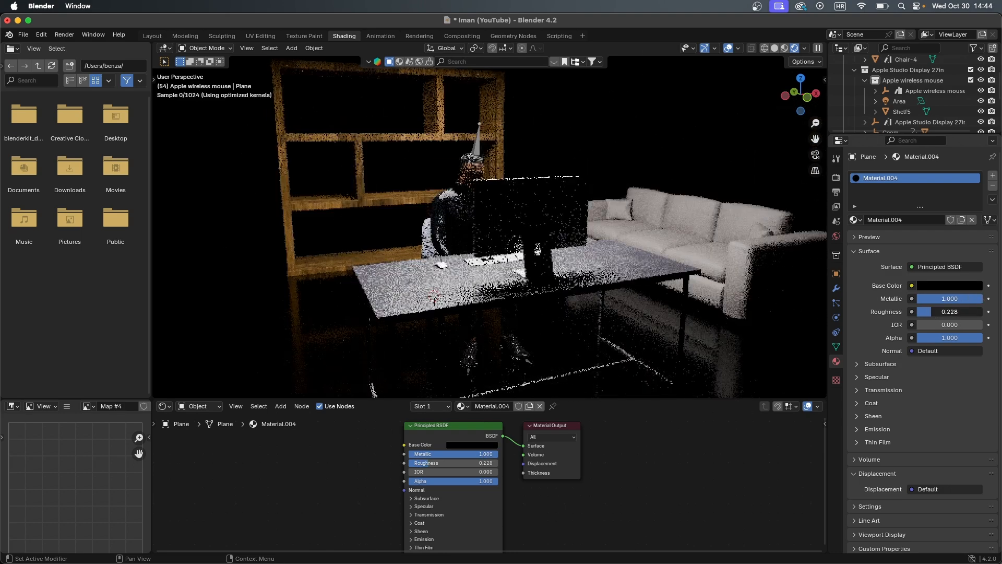
Adjust the room material's roughness to about 0.126 and its alpha to about 0.606
drag(941, 312, 917, 311)
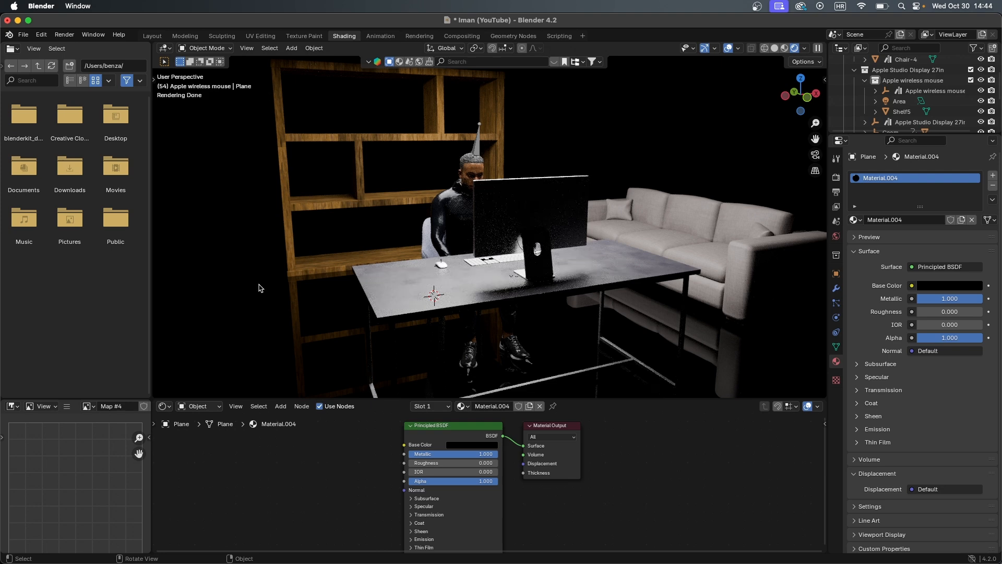
drag(942, 311, 985, 314)
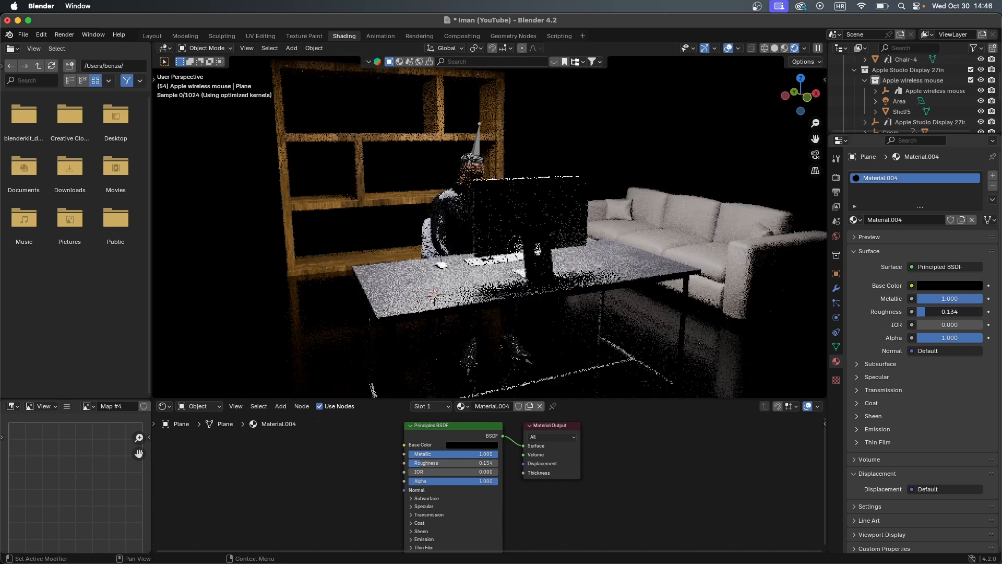
drag(961, 311, 937, 311)
click(968, 377)
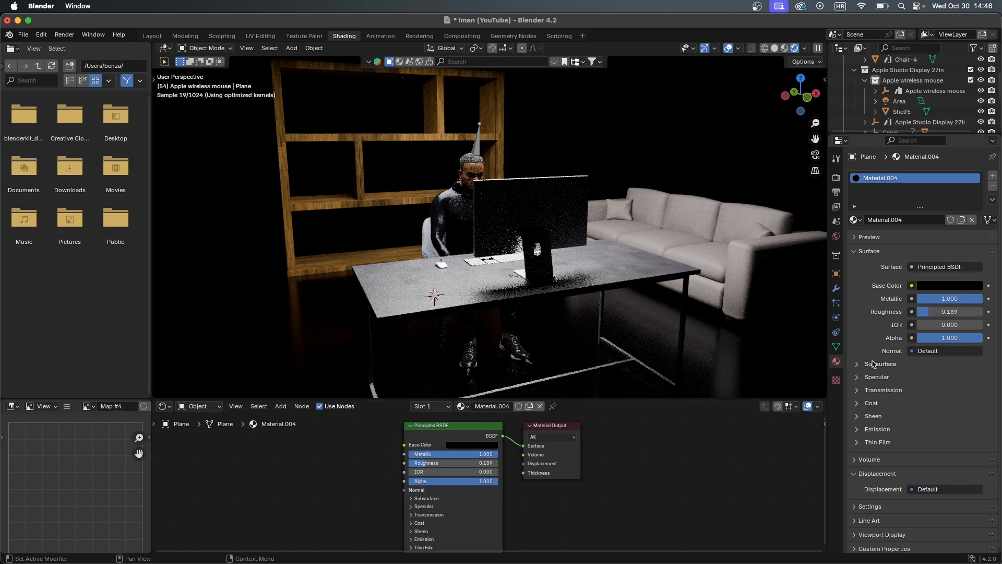
drag(965, 338, 939, 338)
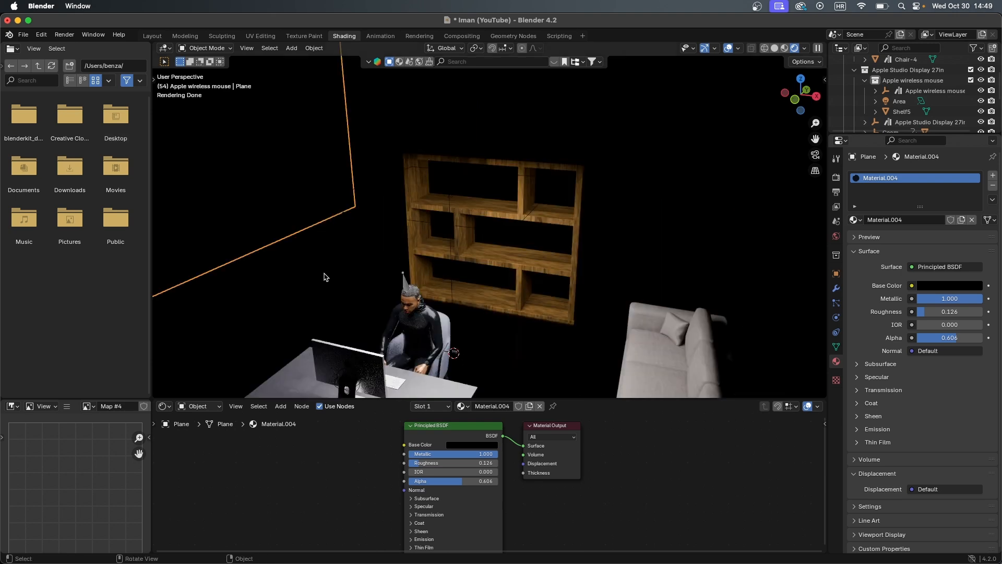
Search the asset library for "vase", place the white twisted vase in the bookshelf's wide middle compartment, and adjust its scale
scroll(323, 277, up, 4)
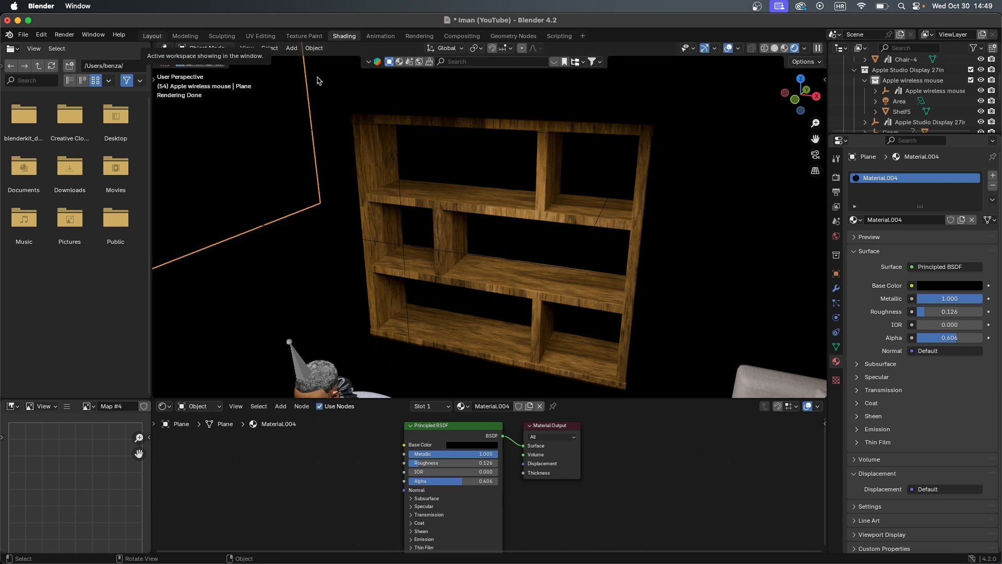
click(153, 36)
click(790, 47)
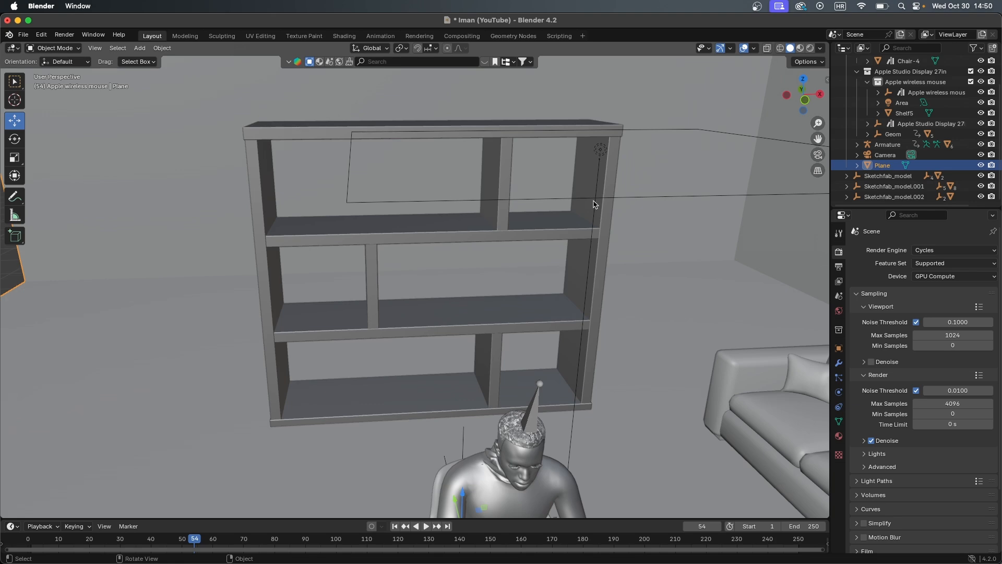
middle_drag(595, 204, 567, 225)
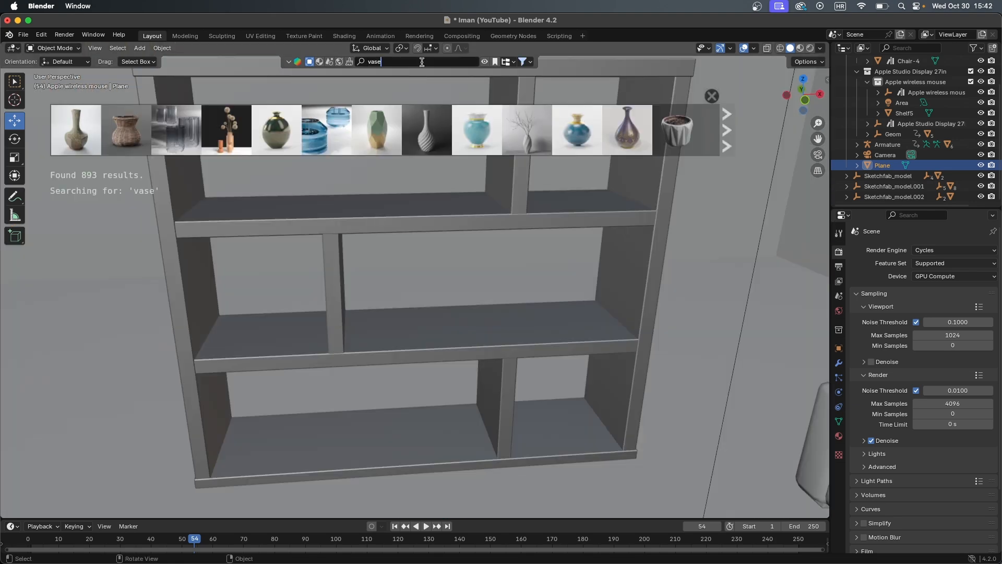
drag(426, 130, 407, 348)
key(s)
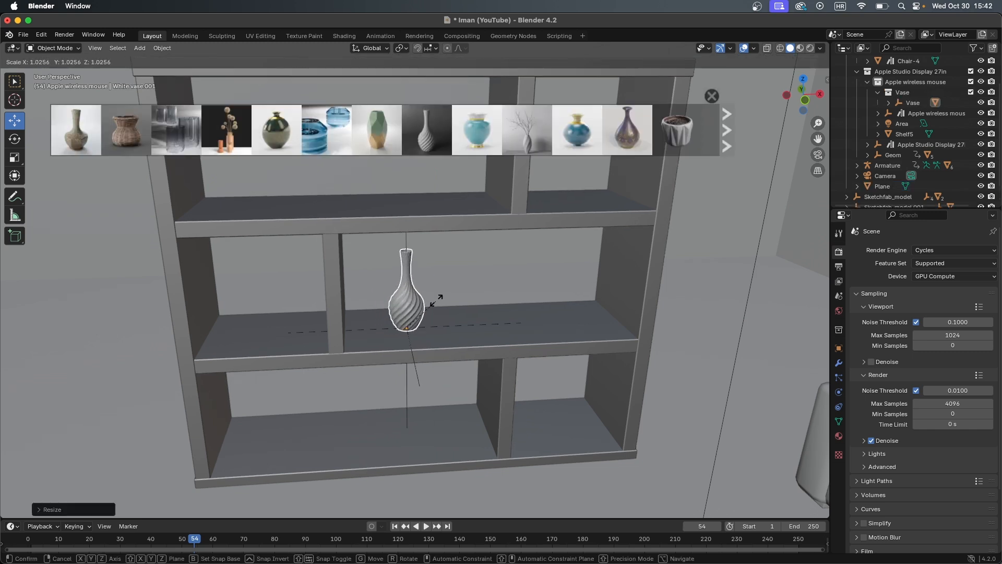
click(436, 300)
Place the dried-flower porcelain vase set in the small middle compartment and the Old Greek style flower pot in the lower-left compartment of the bookshelf
mouse_move(227, 131)
mouse_down()
mouse_move(286, 259)
mouse_move(282, 355)
mouse_up()
scroll(282, 355, up, 3)
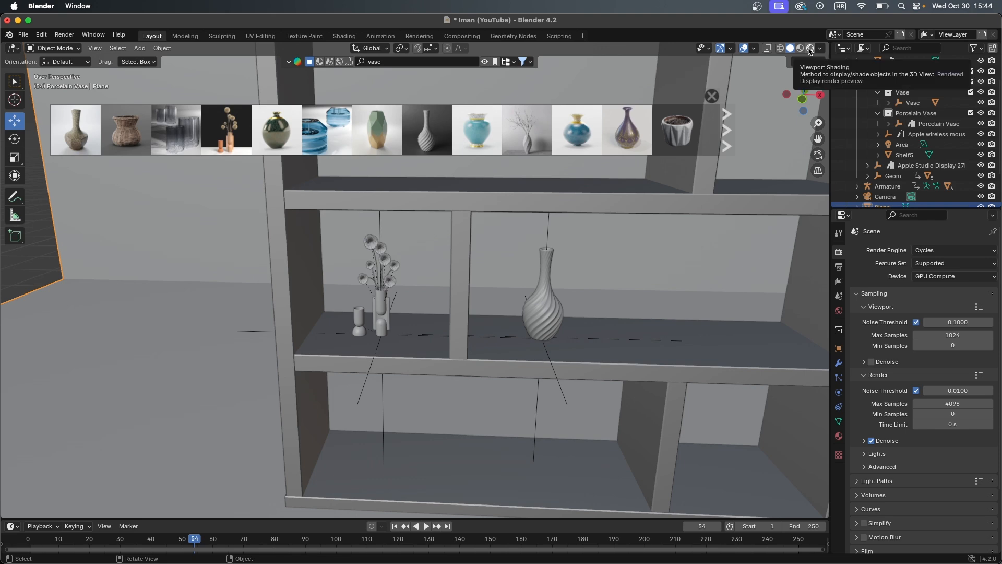
click(810, 50)
middle_drag(457, 342, 581, 336)
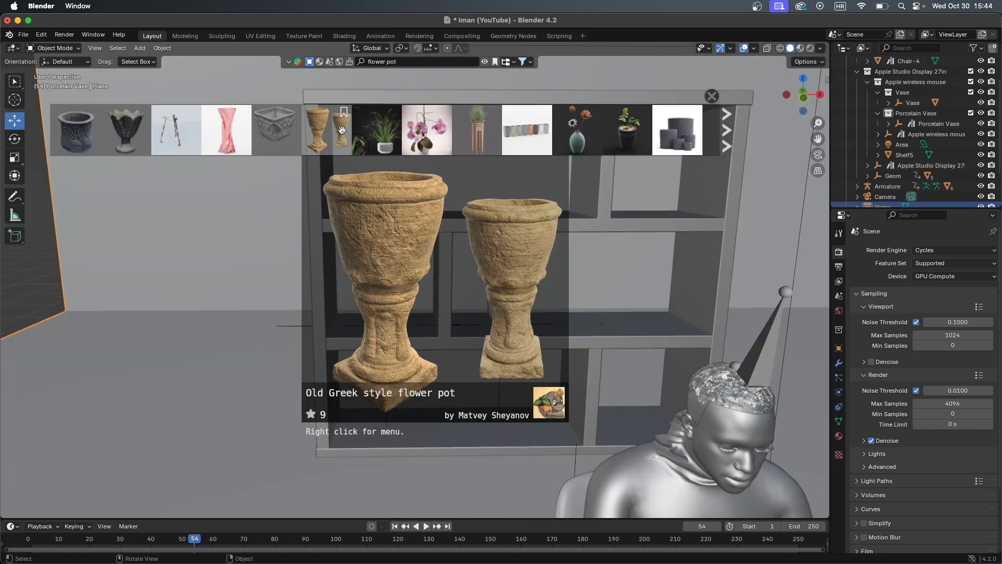
drag(318, 127, 441, 433)
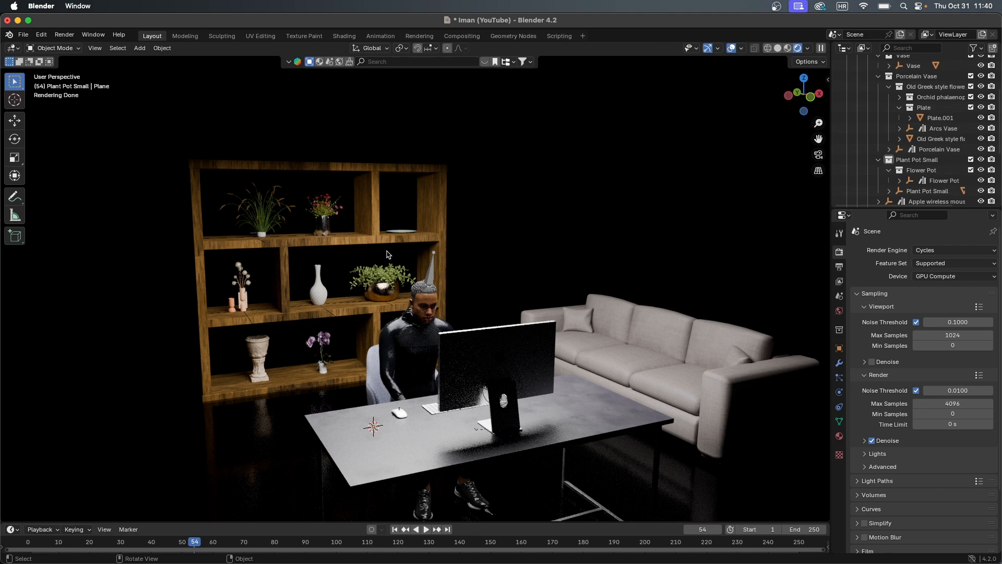
middle_drag(287, 226, 622, 340)
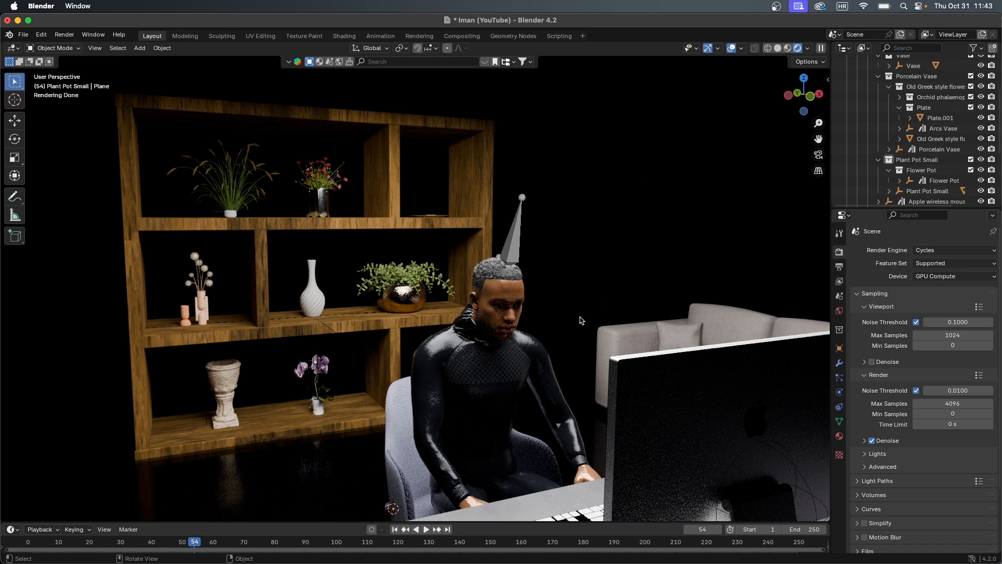
Disconnect the texture from the Roughness input of the seated man's hoodie material
click(479, 358)
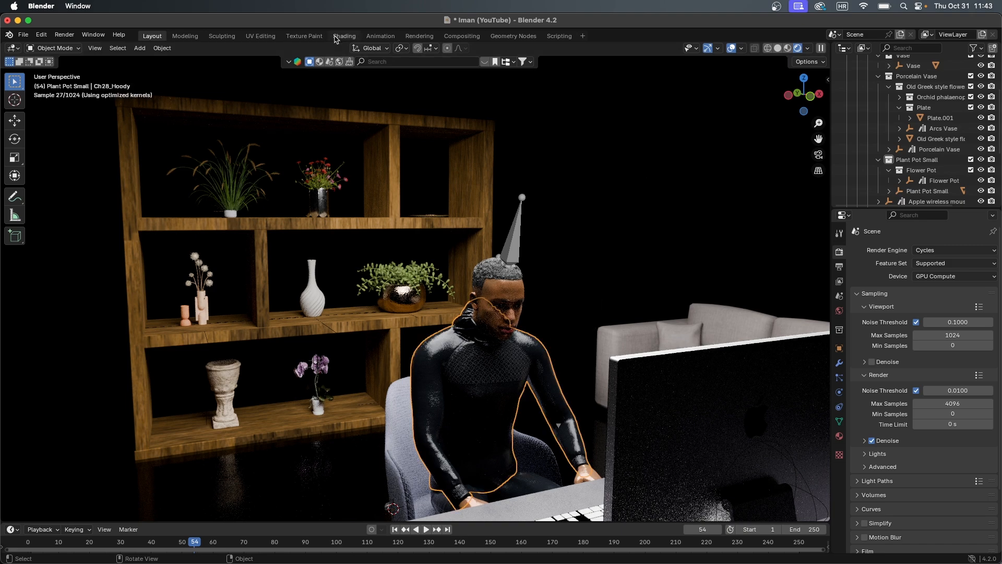
click(338, 36)
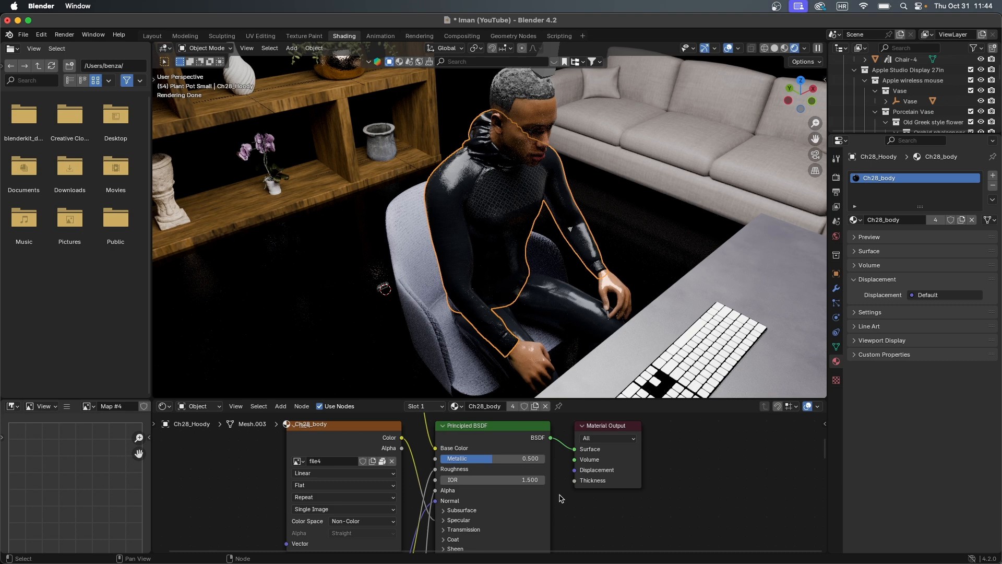
middle_drag(560, 497, 524, 507)
drag(399, 477, 385, 475)
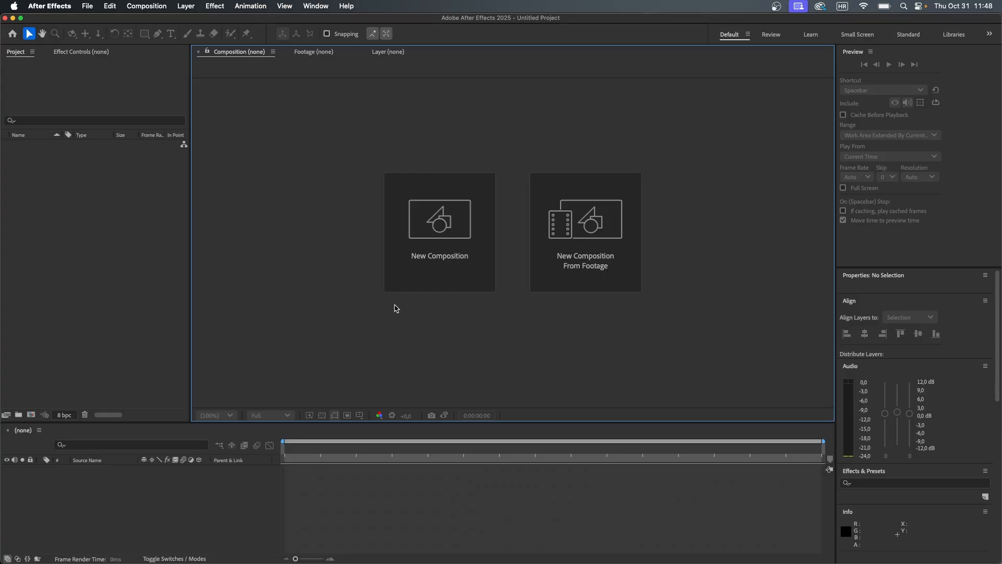
In After Effects, create a 1920 x 1080 composition at 30 fps and add the text "Pick One Business"
click(424, 262)
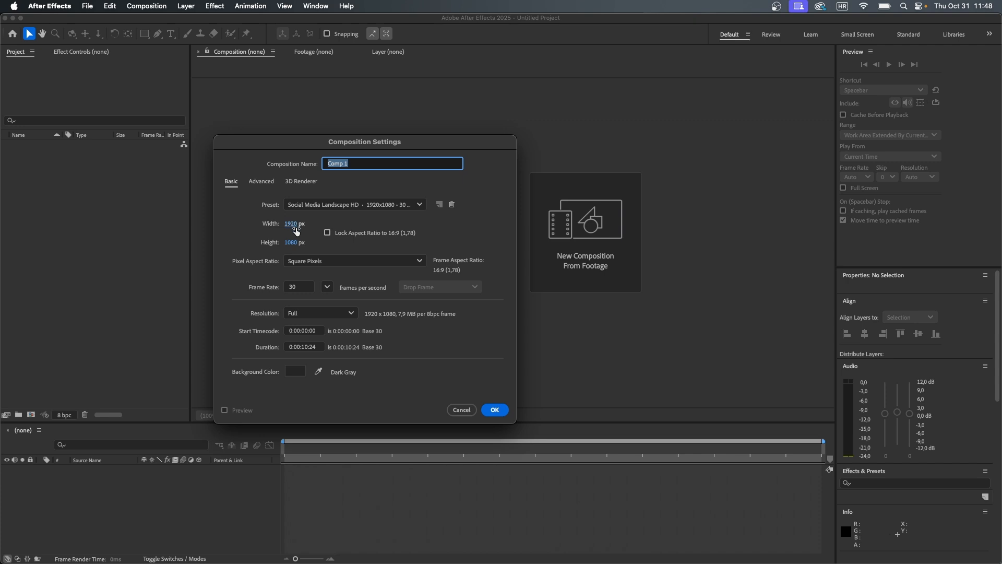
click(495, 409)
key(super+t)
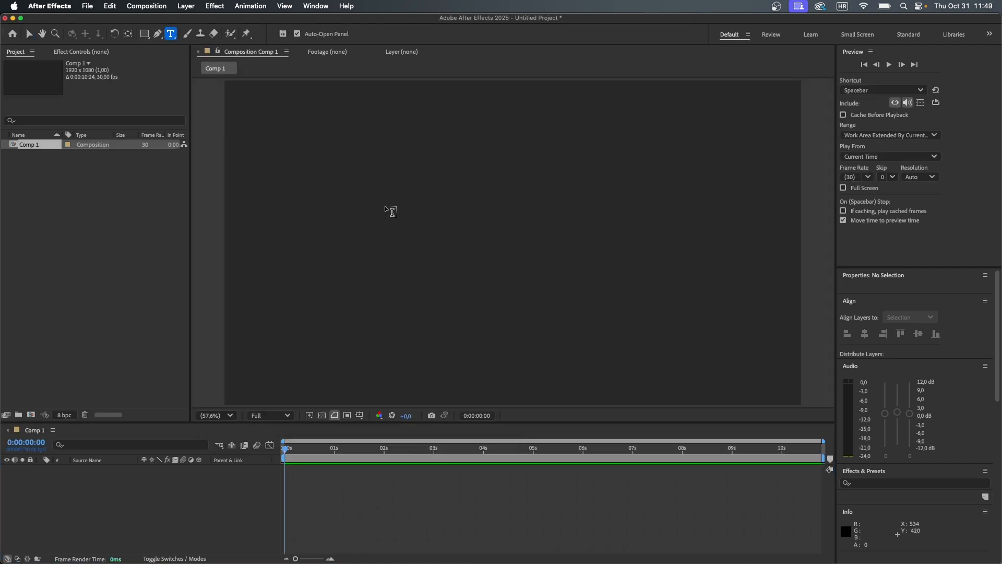
click(478, 229)
text(Pick One Business)
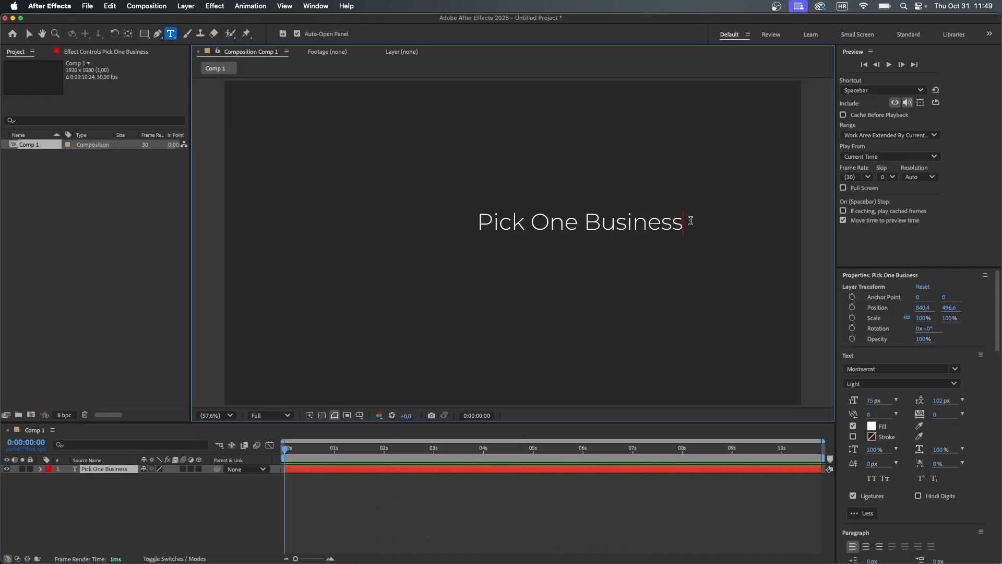
Change the "Pick One Business" text to a bold Montserrat weight and center it horizontally in the composition
key(super+a)
click(887, 383)
click(880, 329)
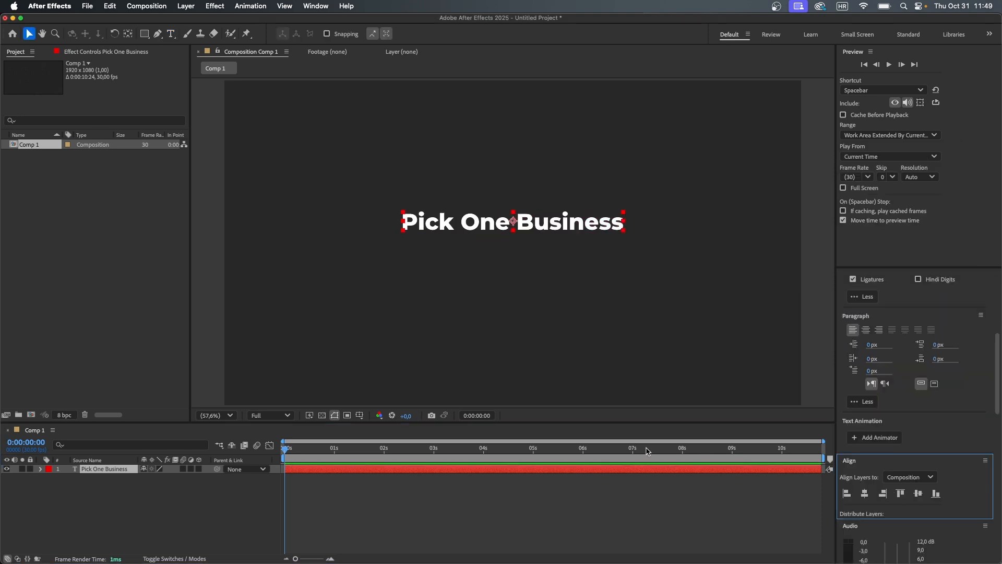
click(382, 263)
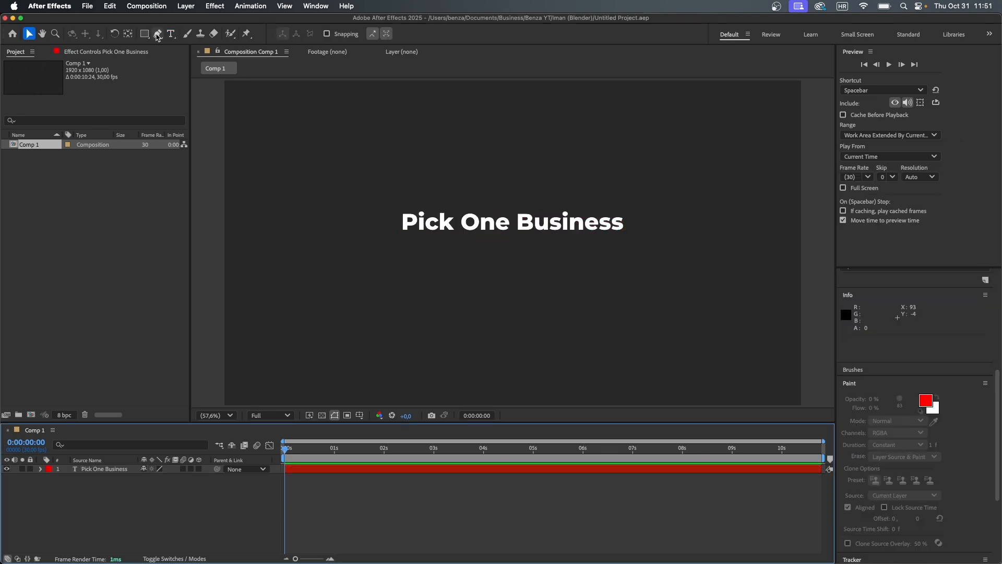
Draw a horizontal line below the title with the Pen tool, using a 2 px stroke, round line cap and round line join
click(157, 34)
click(362, 249)
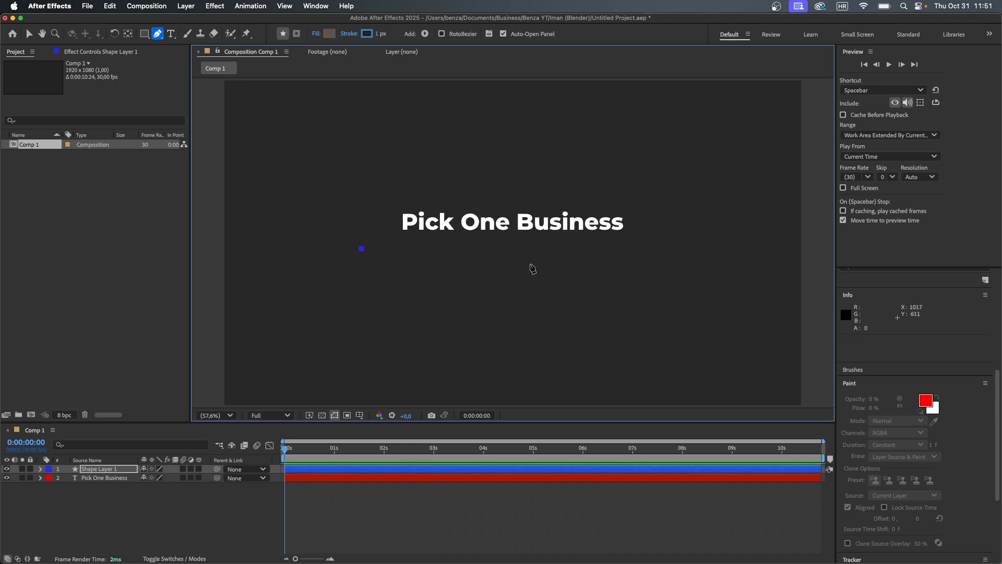
shift+click(649, 247)
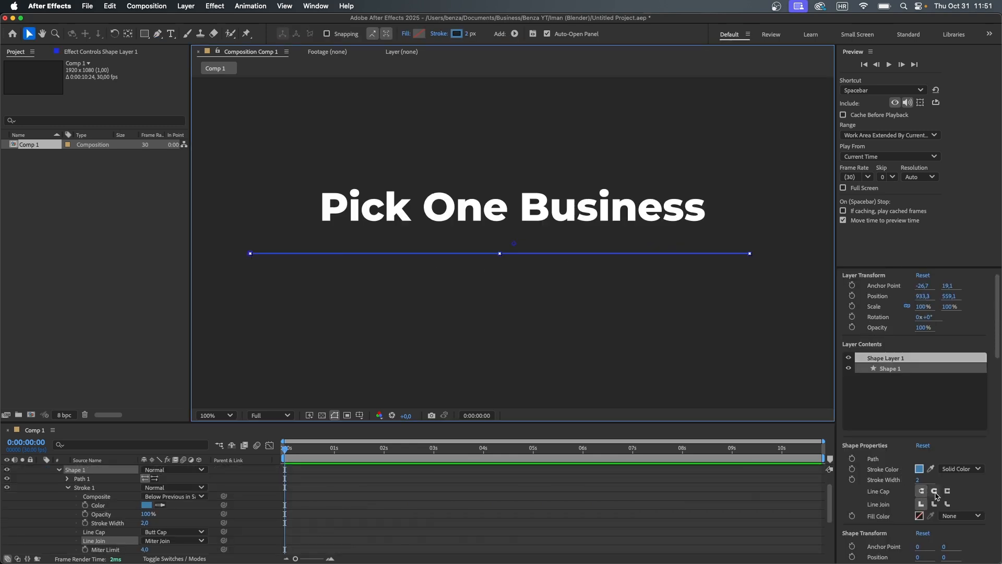
click(934, 491)
click(934, 504)
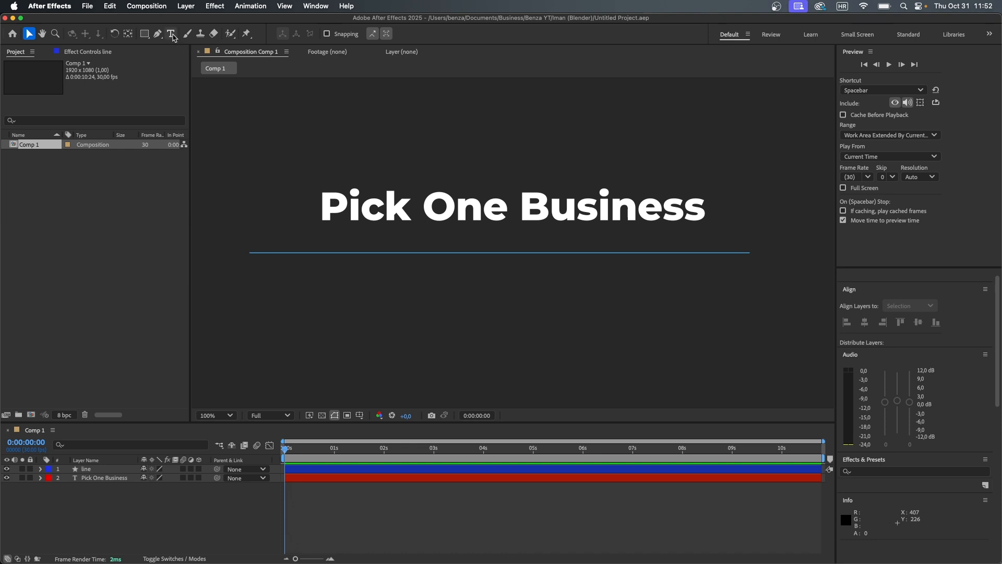
Add the text "Be as selective and narrow in that as possible" in a thin weight below the line
click(171, 33)
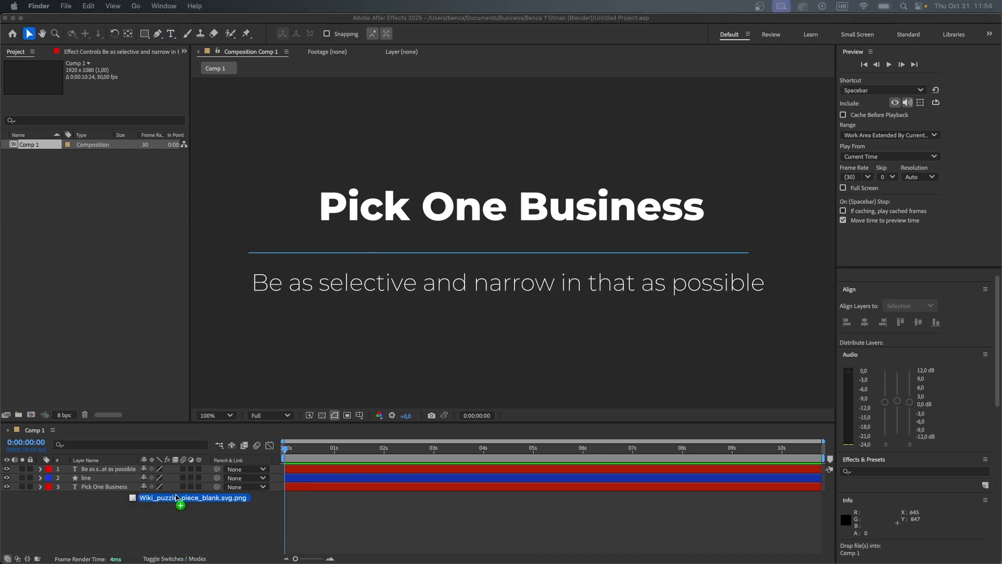
Add Wiki_puzzle_piece_blank.svg.png to the composition, place it just before the title text, and scale it to about 7.5%
drag(140, 501, 104, 467)
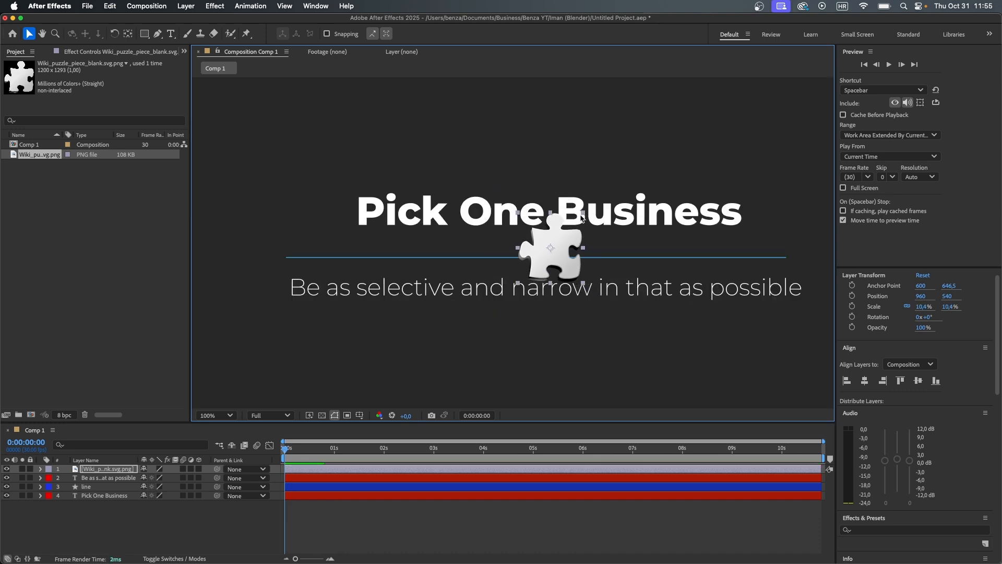
drag(558, 247, 326, 212)
shift+drag(347, 176, 335, 186)
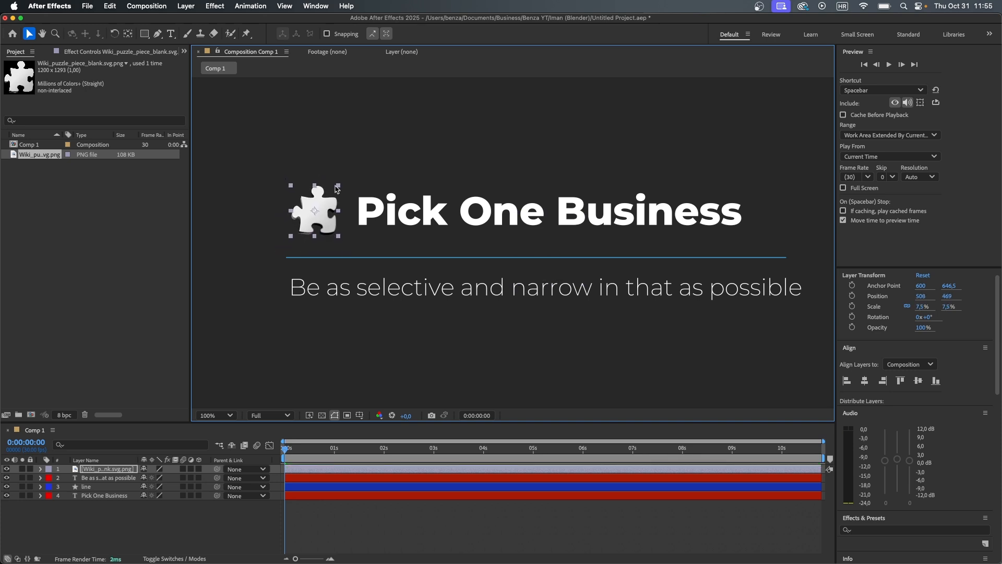
Apply the Fill effect to the puzzle piece layer and set its color to white
click(874, 406)
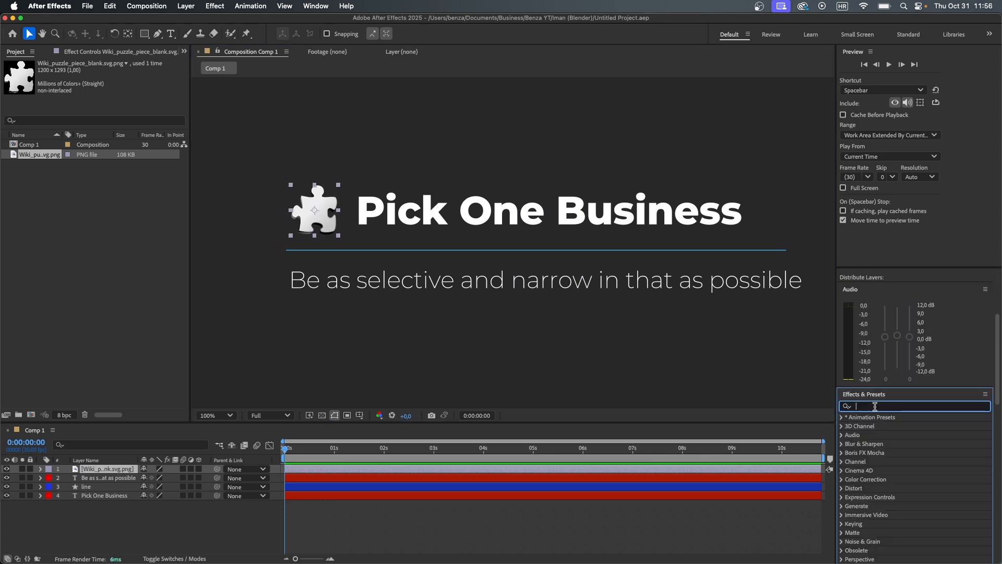
text(fill)
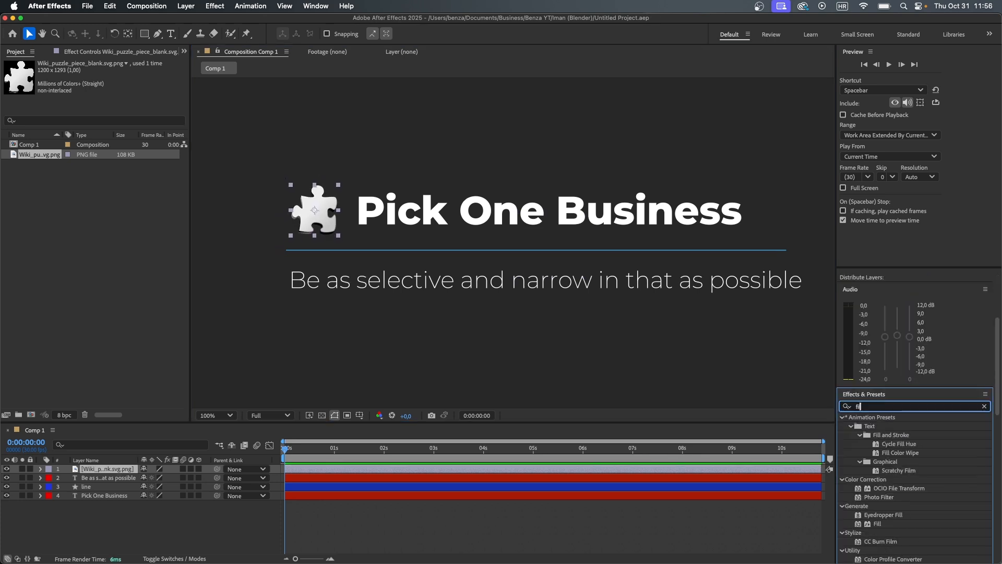
drag(877, 479, 107, 469)
click(109, 98)
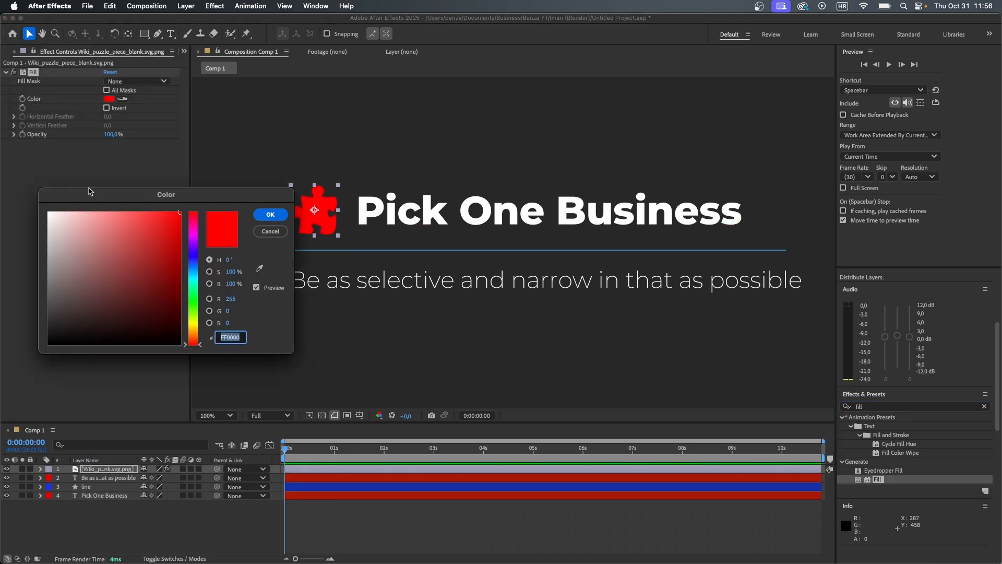
click(49, 202)
click(268, 216)
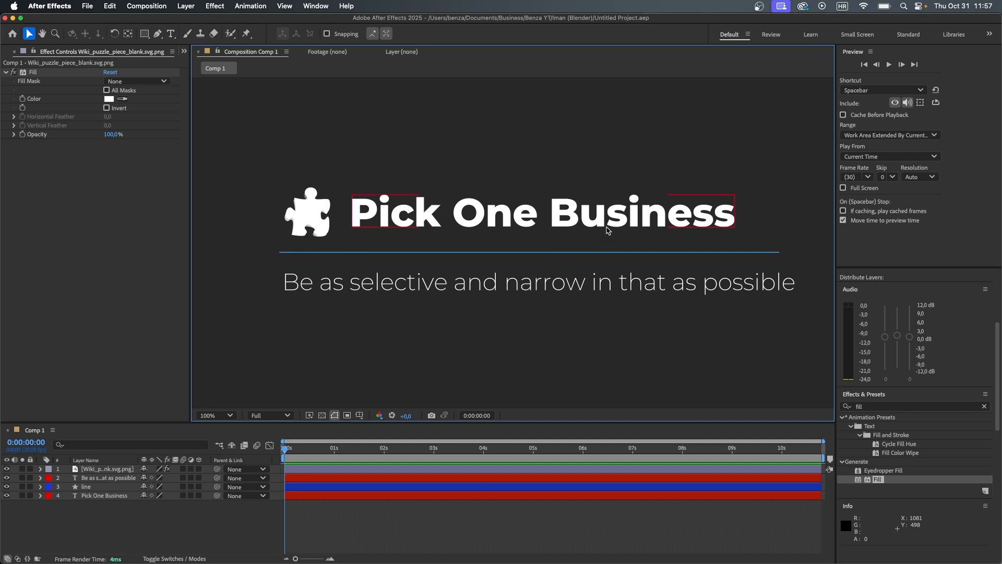
Apply the Deep Glow effect to the "Pick One Business" text layer
click(173, 496)
drag(878, 452, 105, 496)
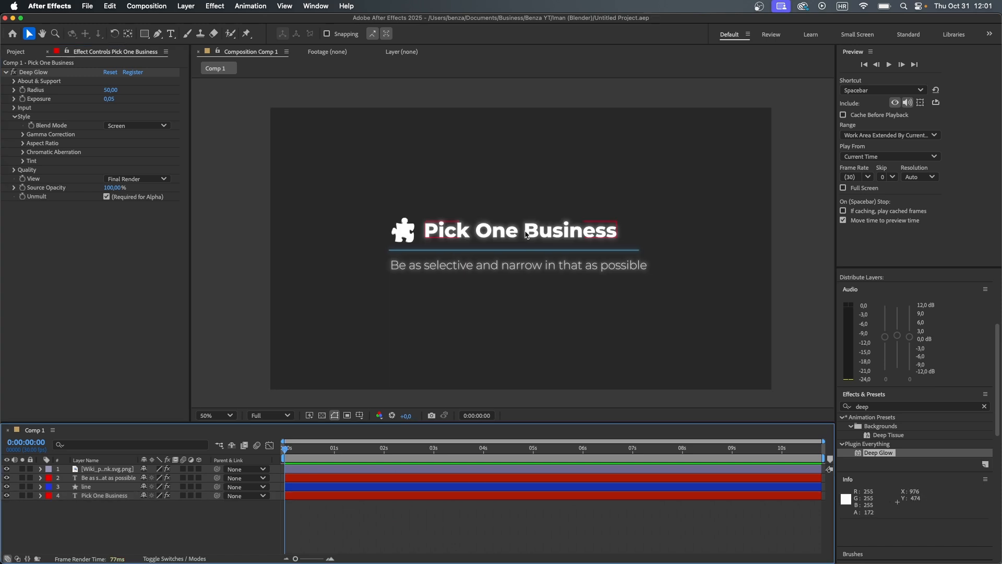
Apply the Slide Up By Word text animation preset to the "Pick One Business" layer and preview the animation
click(528, 233)
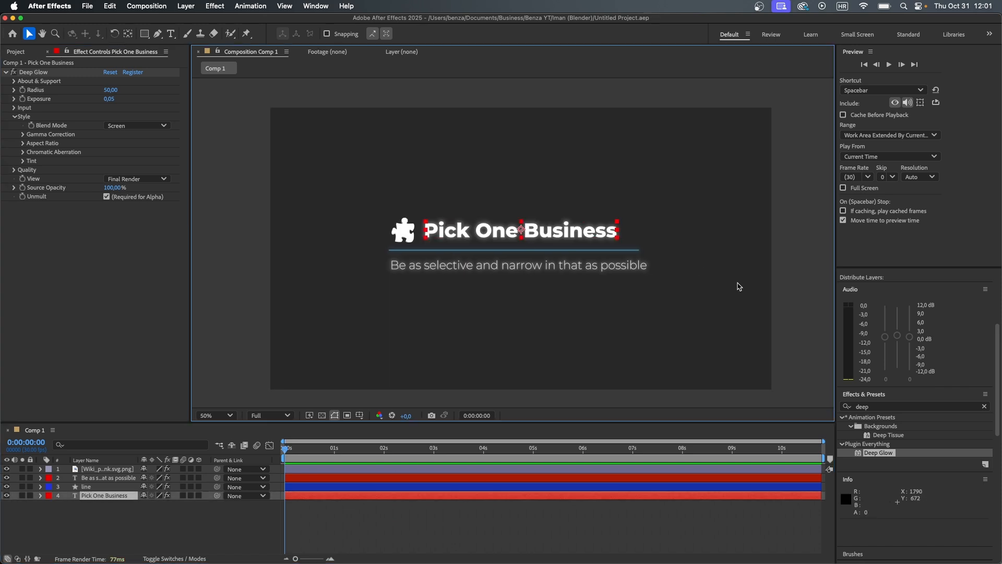
click(984, 406)
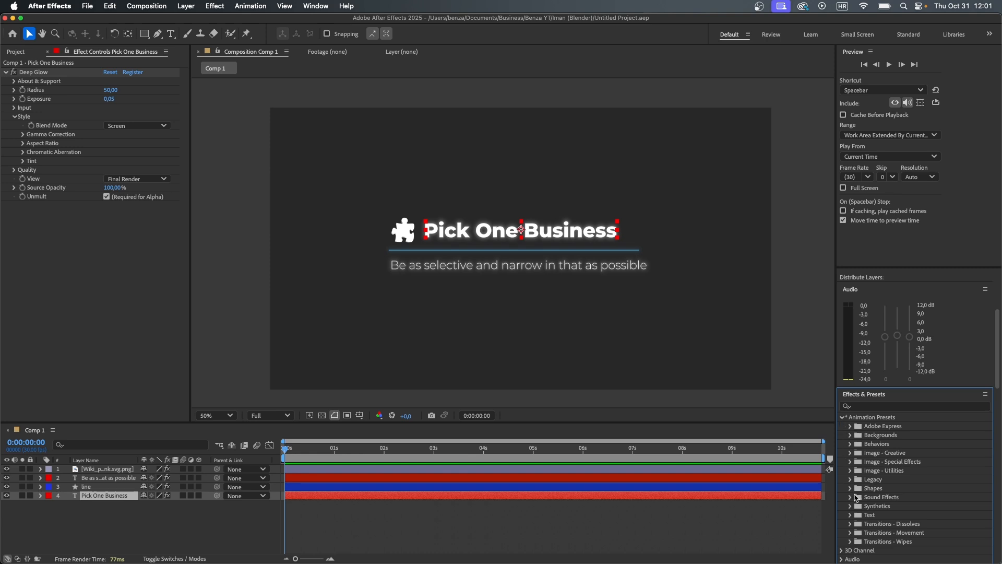
click(850, 515)
scroll(873, 499, down, 8)
click(859, 325)
scroll(888, 444, down, 3)
click(901, 495)
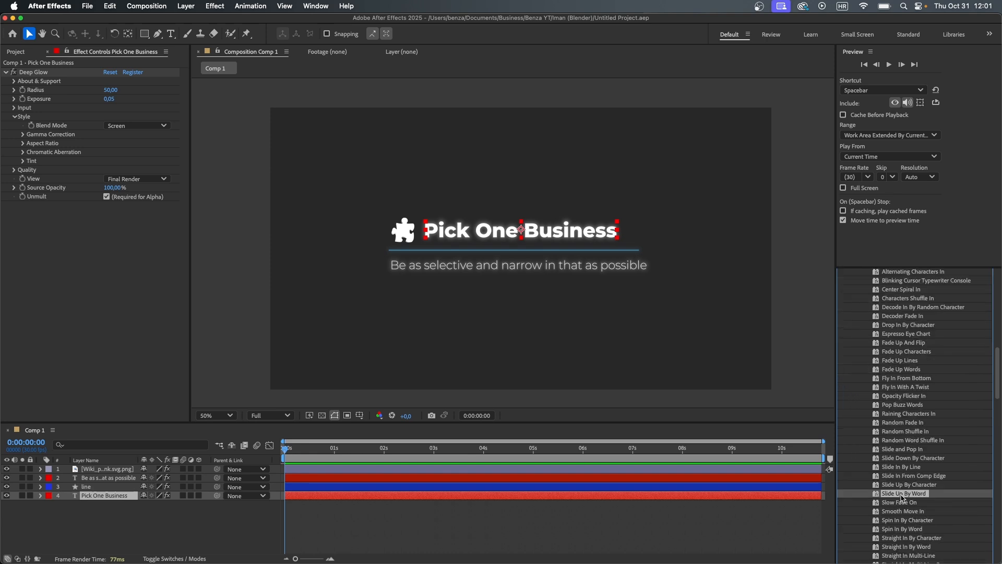
double_click(903, 493)
key(space)
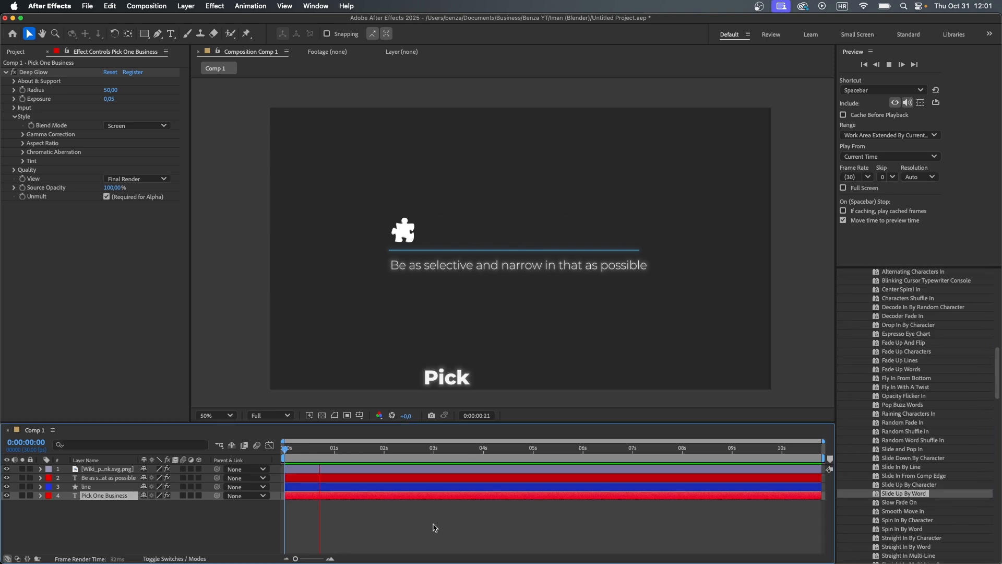
key(space)
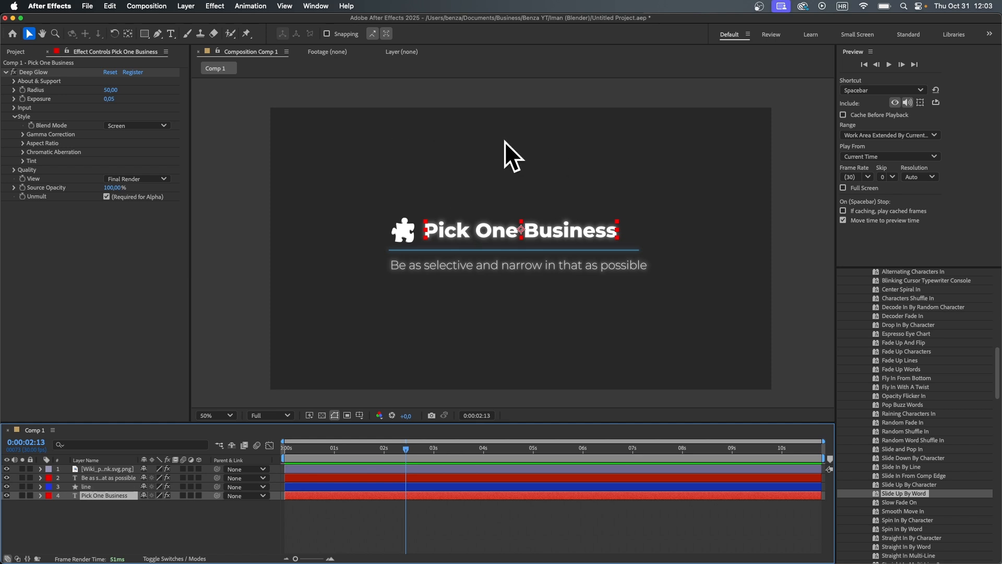
Set the vertical position of the title's Slide Up By Word animator to -50 and preview the animation
click(41, 497)
click(50, 505)
scroll(78, 533, down, 3)
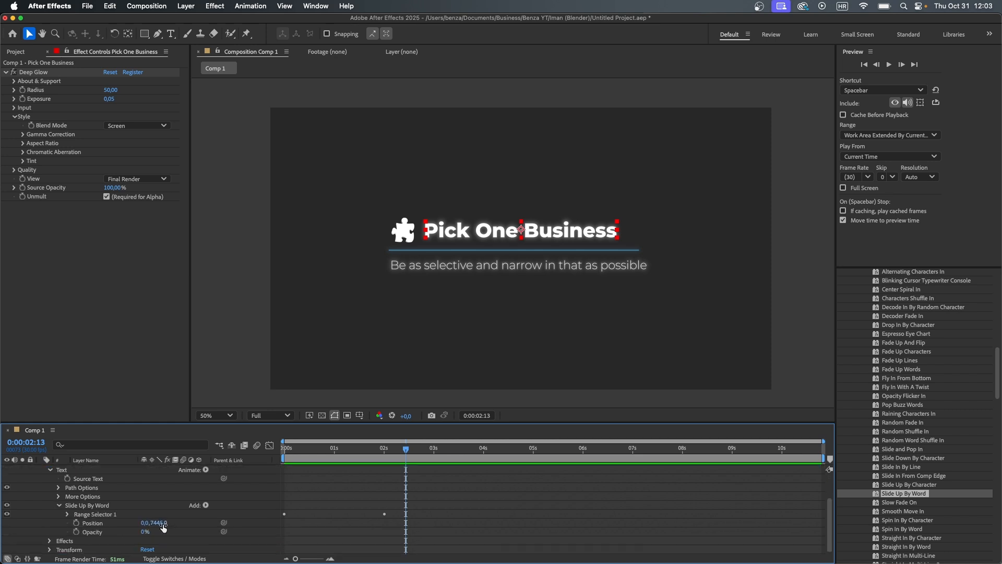
click(162, 523)
text(-50)
key(Return)
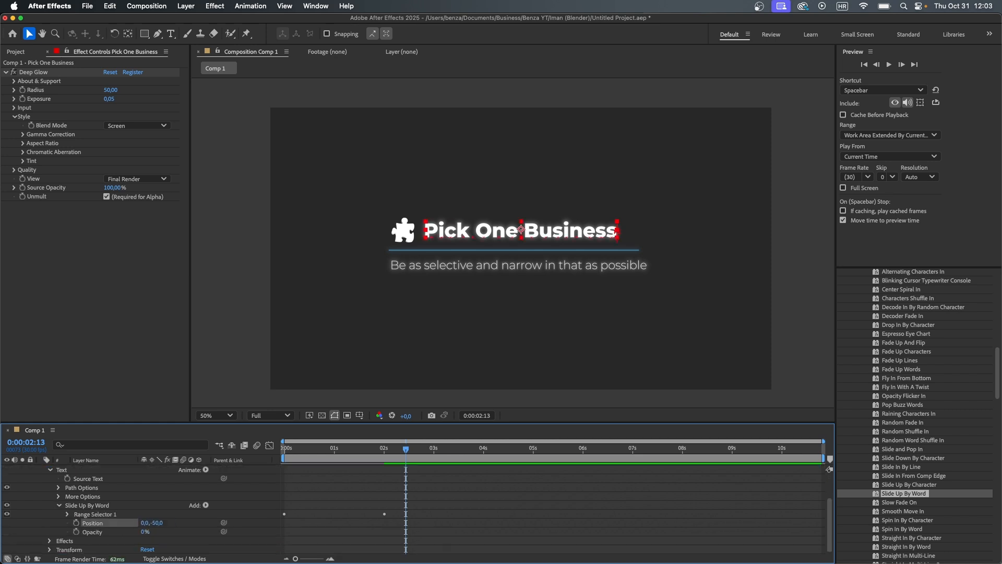
key(space)
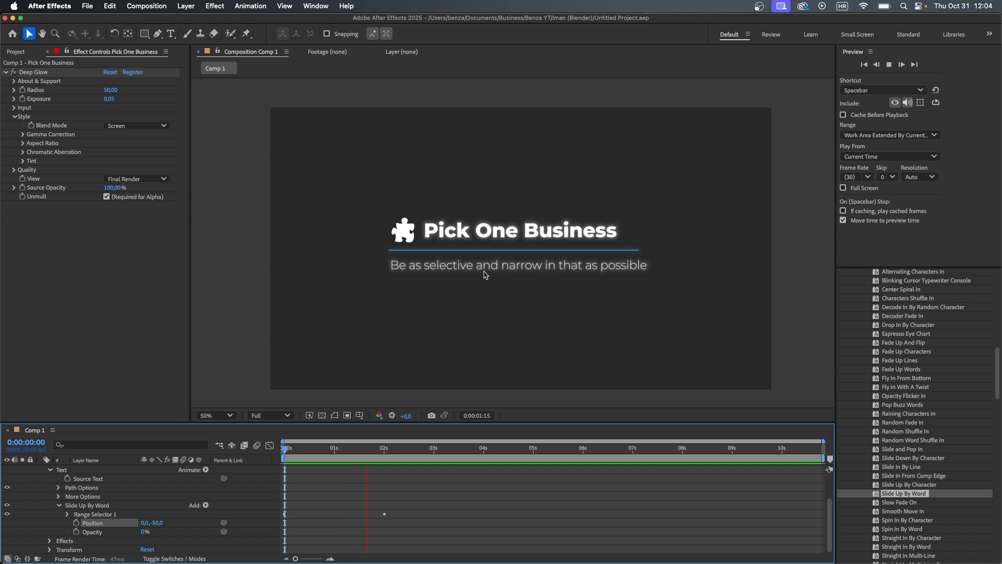
Move the puzzle piece layer's anchor point to the piece's lower-left corner
key(space)
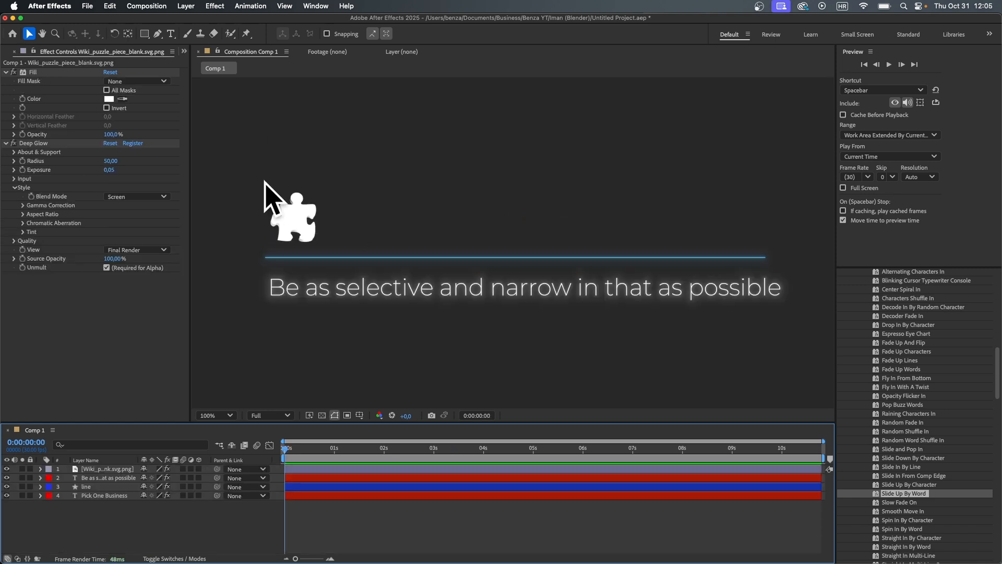
click(129, 471)
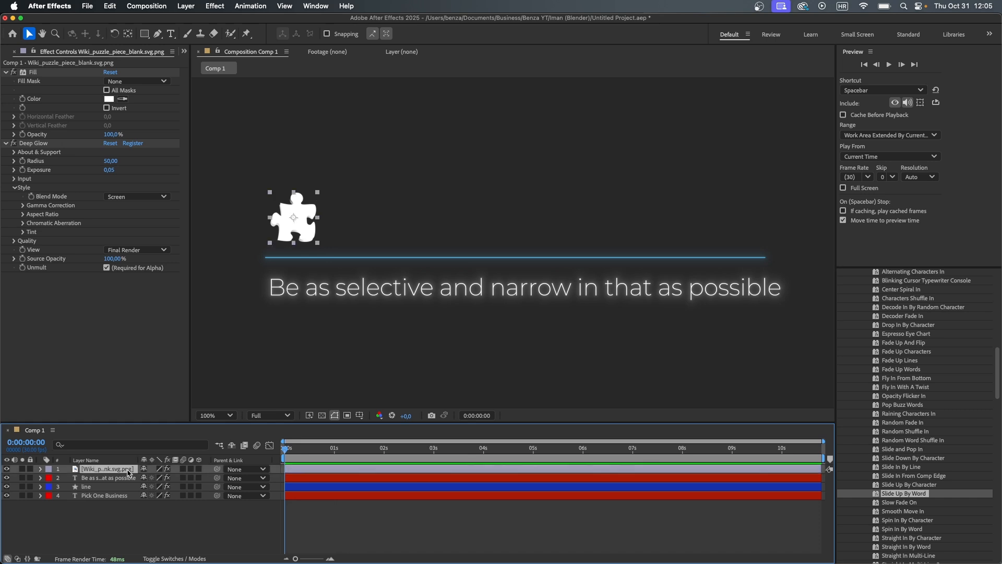
key(period)
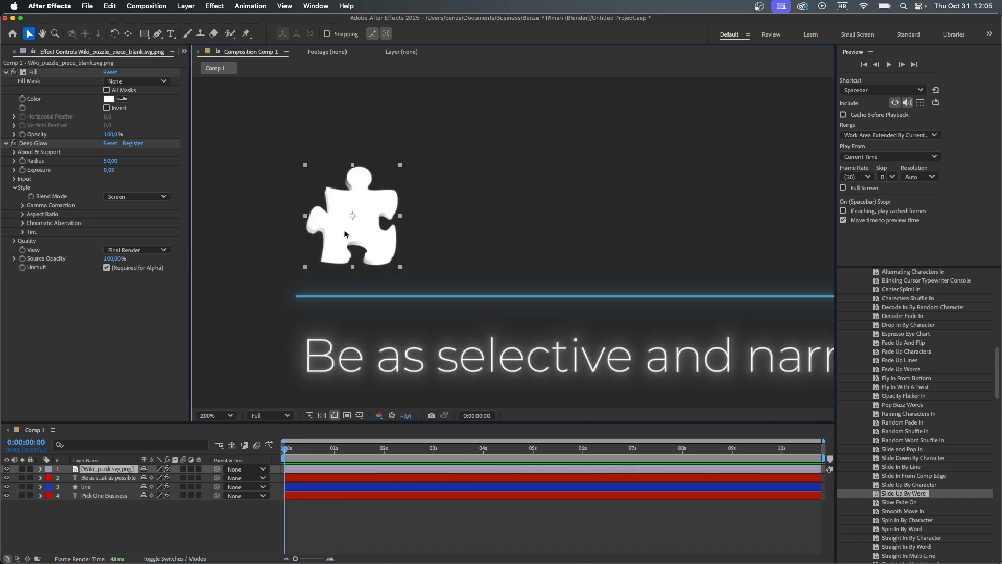
click(129, 37)
drag(353, 216, 306, 267)
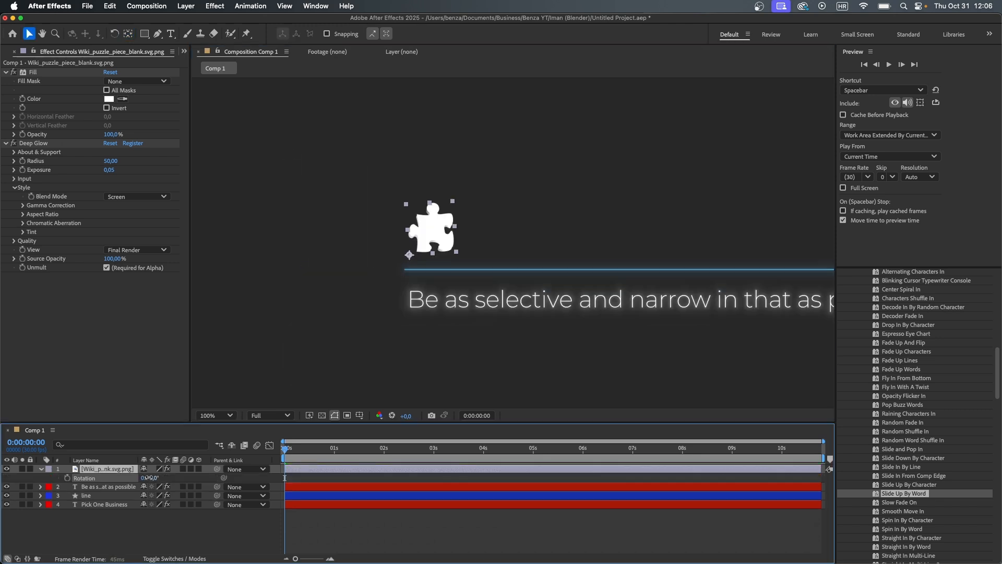
drag(149, 477, 133, 472)
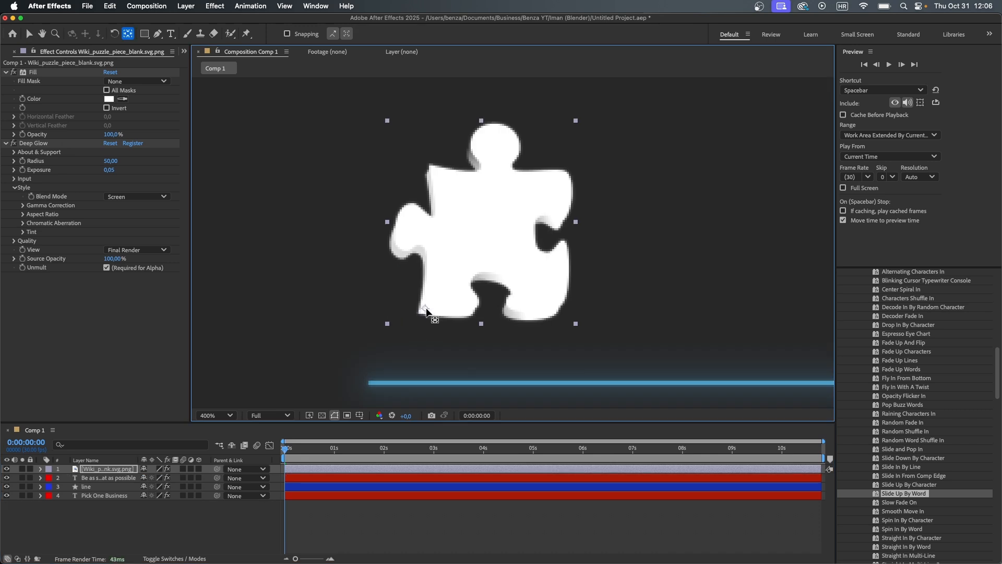
key(slash)
key(v)
Animate the puzzle piece's rotation from -60° at the start to 0° at 0:00:01:13 with eased keyframes
key(r)
drag(339, 454, 356, 454)
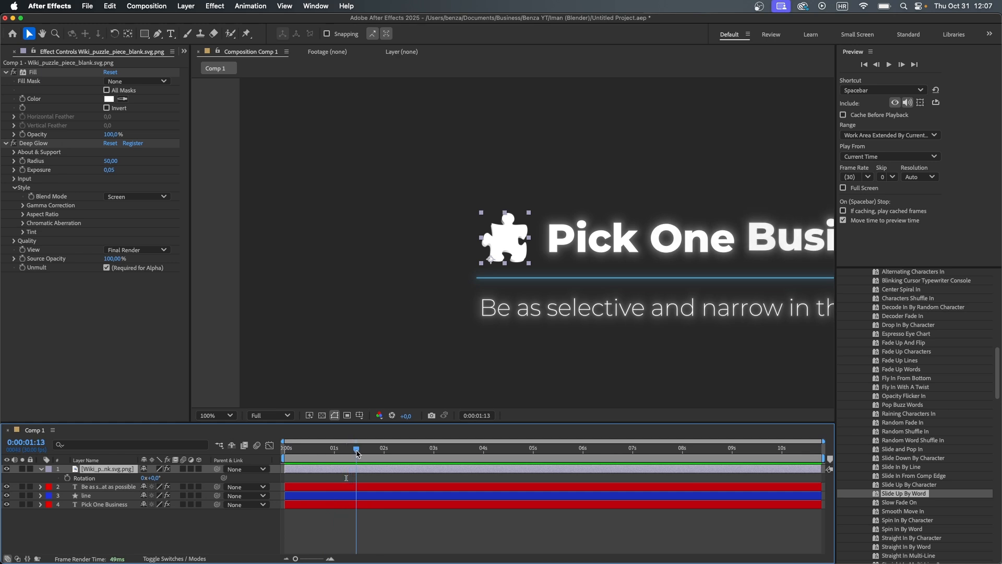
key(alt+shift+r)
key(Home)
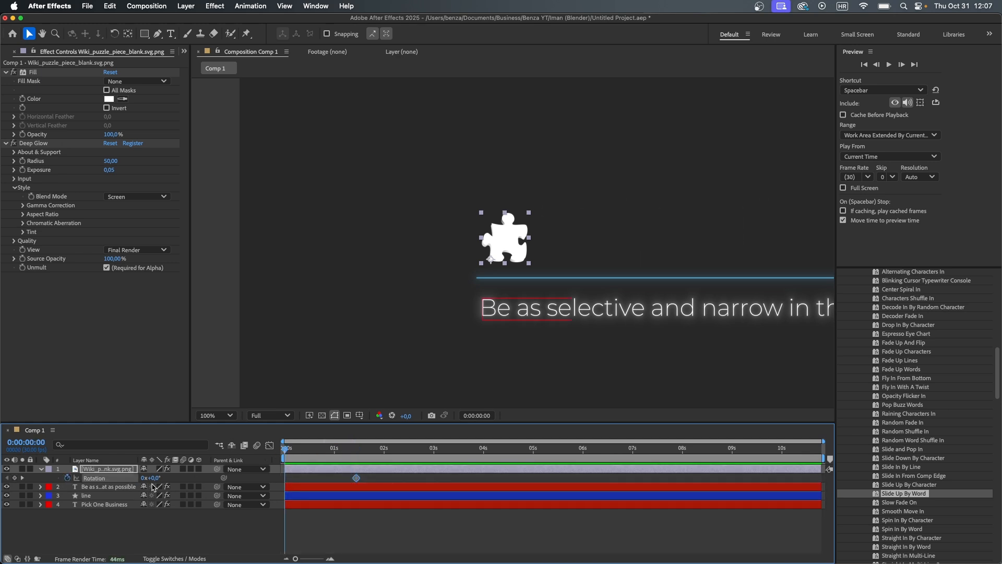
drag(151, 478, 124, 479)
click(356, 478)
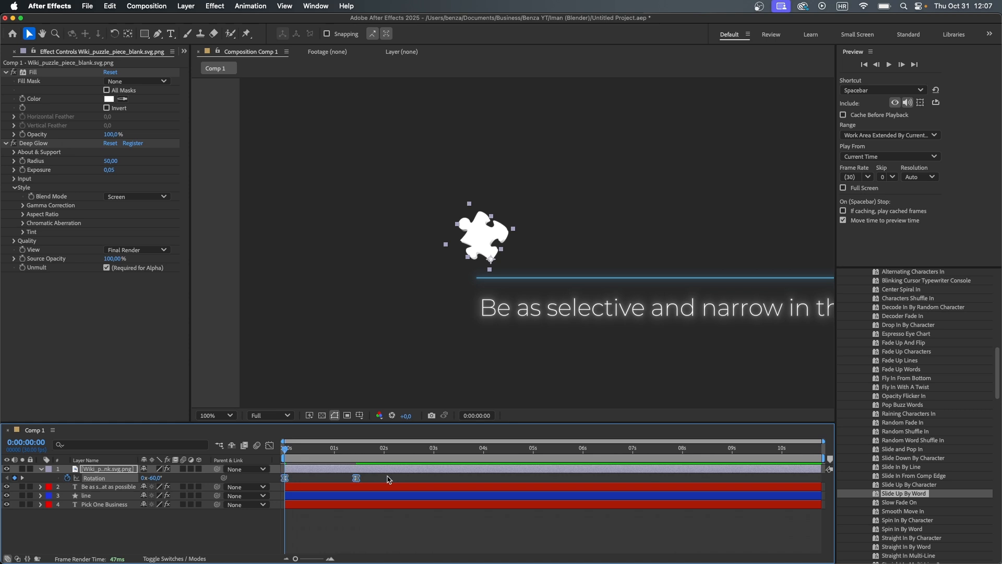
click(368, 477)
Enable motion blur on the puzzle piece layer and save the project
click(183, 468)
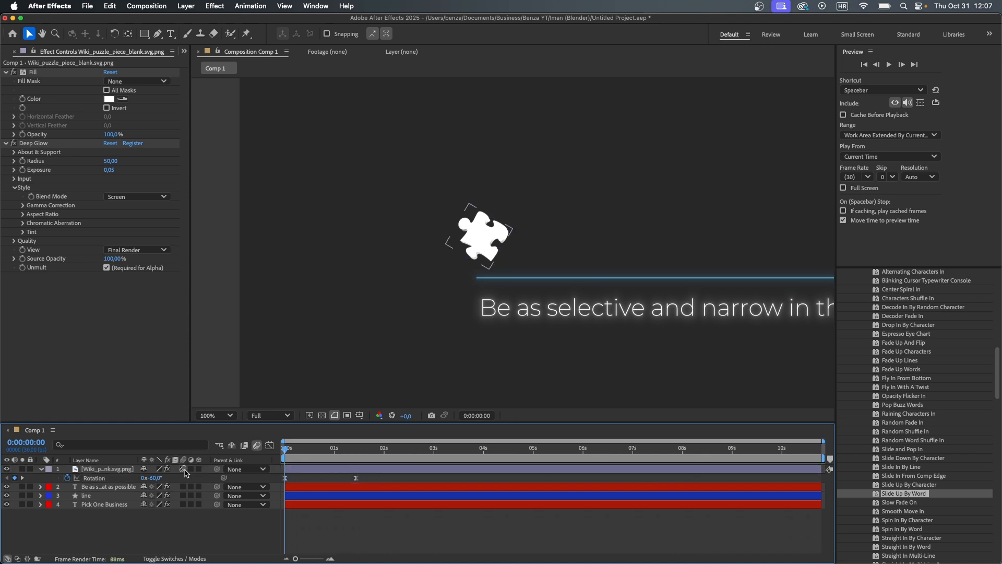
click(186, 473)
key(super+s)
Keyframe an opacity flicker on the puzzle piece over the first frames, alternating between transparent and 100%
key(t)
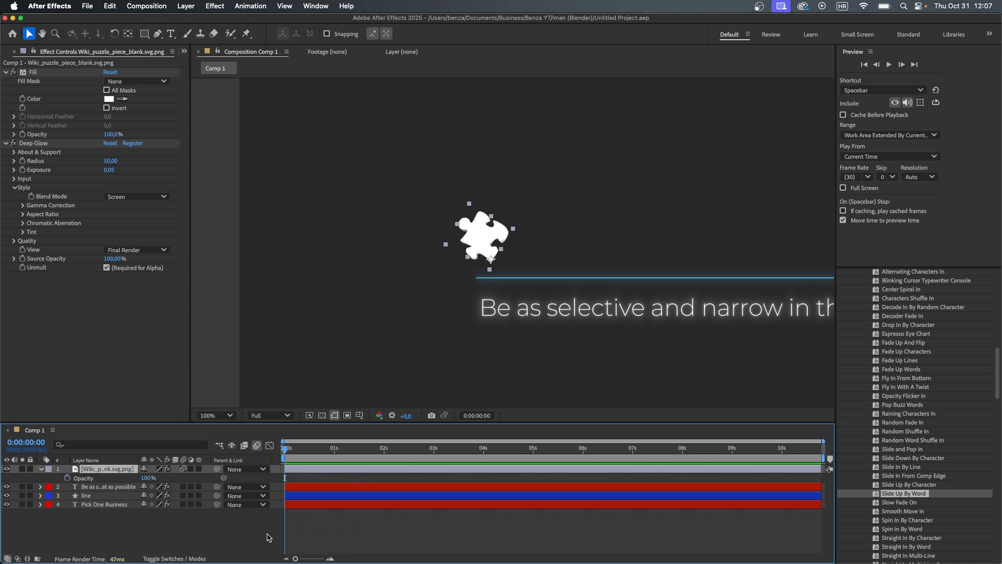
click(67, 477)
alt+scroll(291, 534, up, 5)
drag(147, 478, 592, 472)
key(Page_Down)
key(Page_Down)
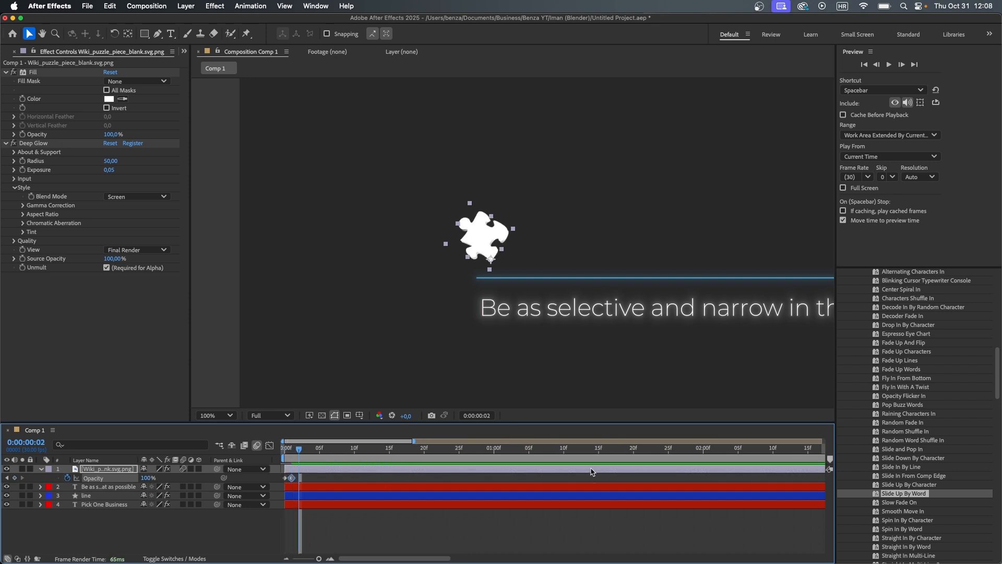
drag(148, 478, 2, 485)
key(Page_Down)
drag(148, 478, 397, 490)
key(Page_Down)
drag(149, 478, 57, 484)
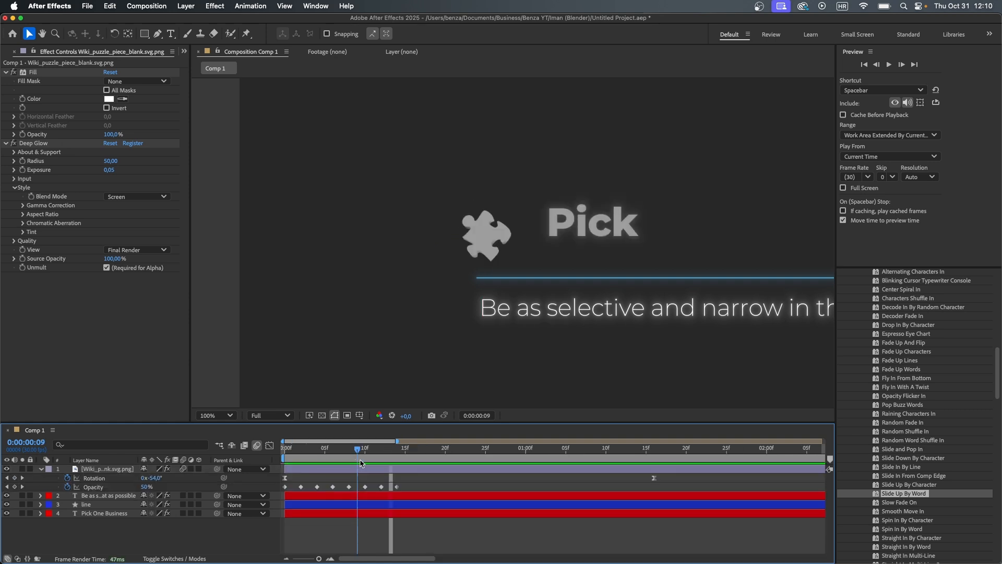
key(Page_Down)
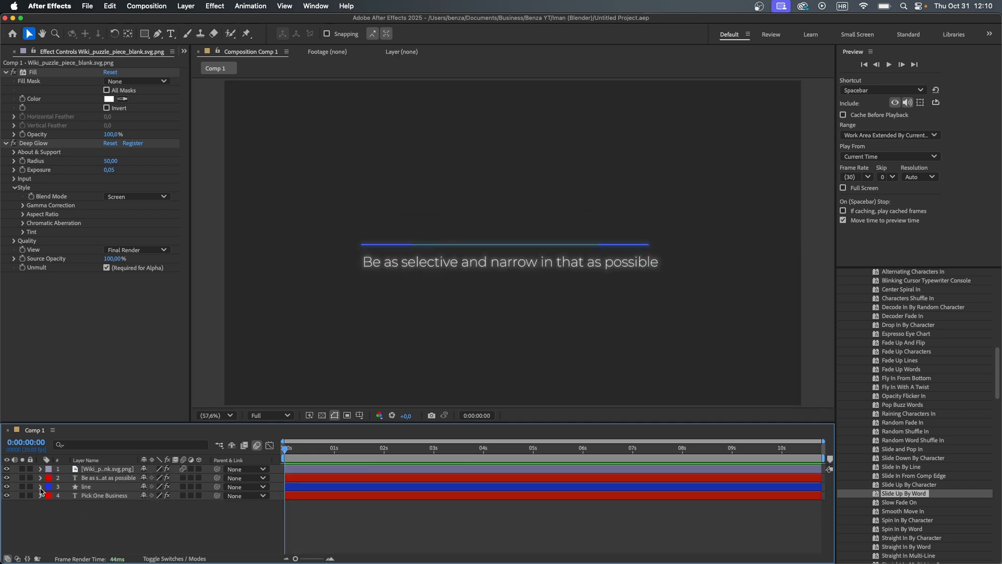
Add Trim Paths to the line layer and keyframe its End from 0% at the start to 100% at 0:00:01:17
click(40, 486)
click(206, 495)
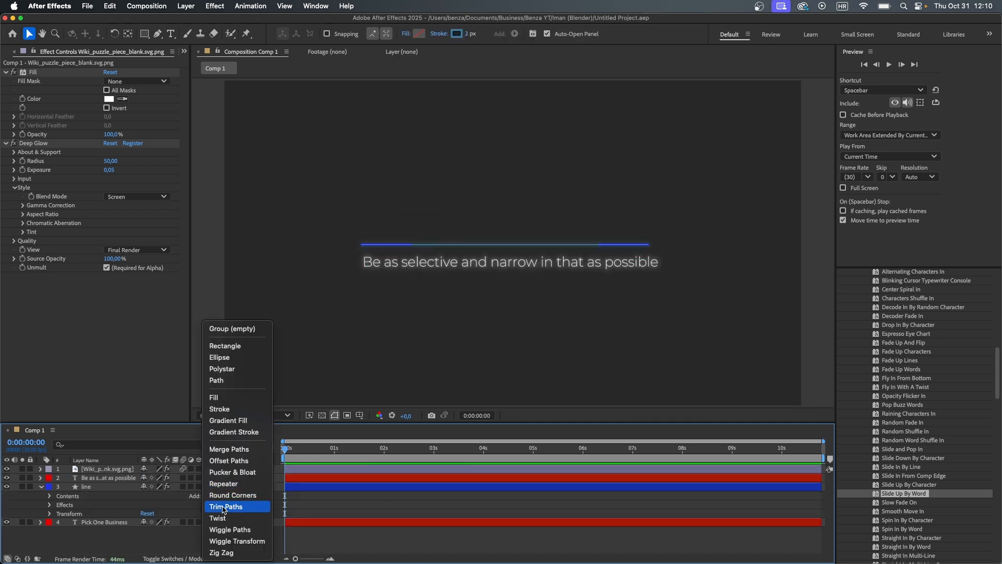
click(226, 506)
drag(148, 527, 122, 527)
click(77, 527)
drag(324, 456, 363, 456)
drag(147, 527, 292, 537)
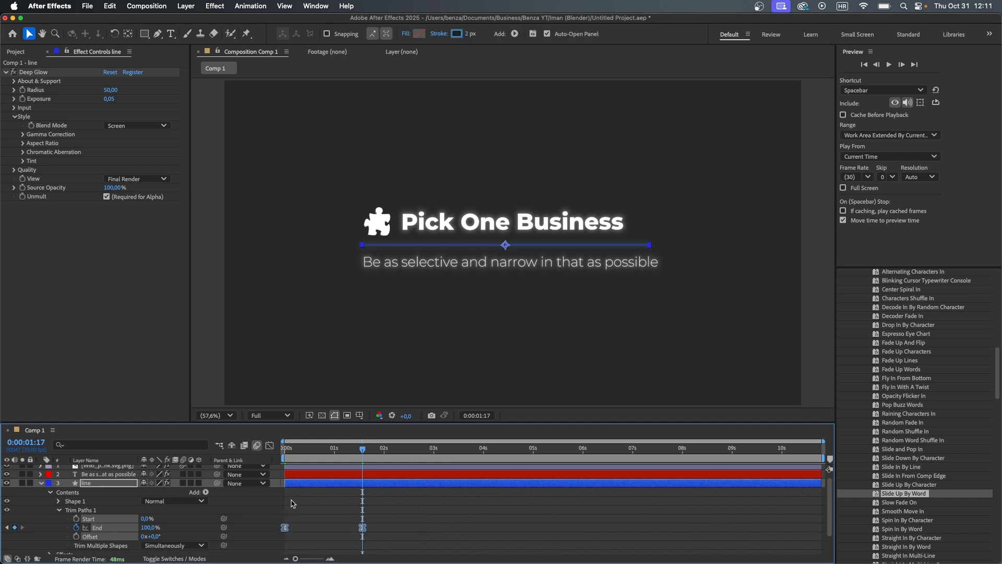
Reshape the speed graph of the line's Trim Paths End keyframes for a fast start and gradual slowdown, and preview it
key(shift+F3)
drag(387, 512, 278, 537)
drag(309, 529, 302, 528)
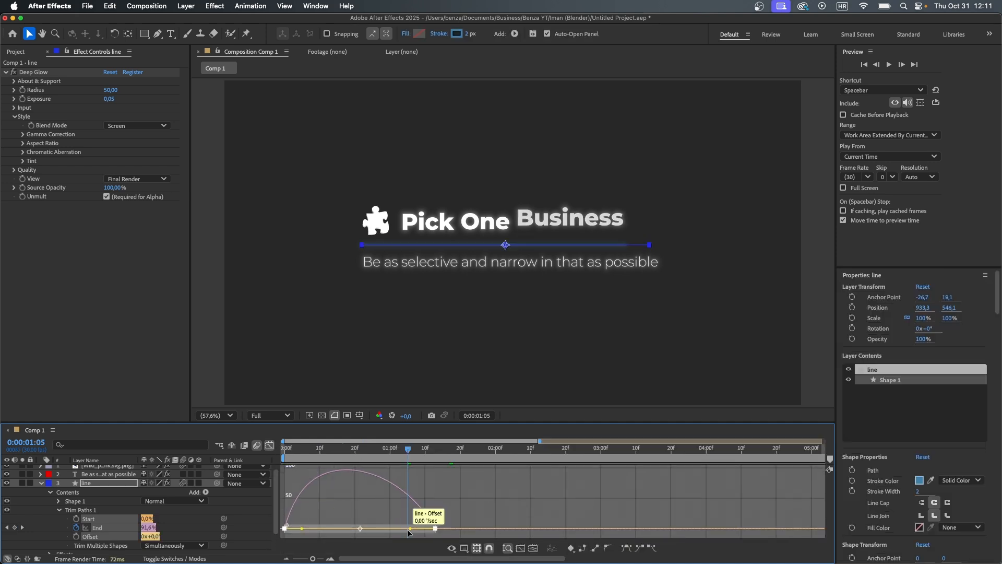
drag(410, 529, 374, 529)
key(space)
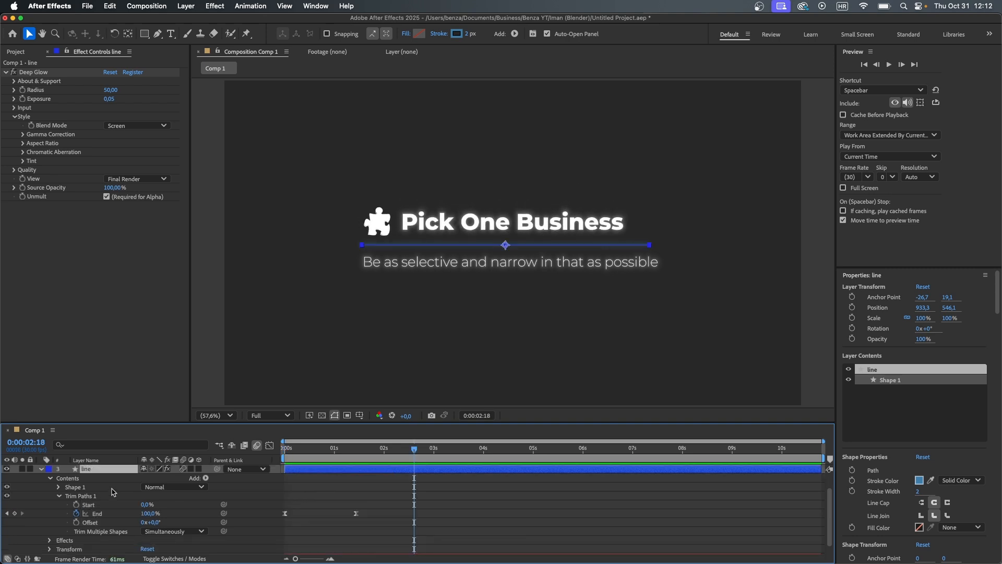
Increase the stroke taper's end length on the line so it thins out toward its right end
click(59, 496)
click(58, 506)
click(68, 520)
scroll(101, 514, down, 5)
click(77, 541)
scroll(130, 518, down, 5)
drag(145, 506, 330, 500)
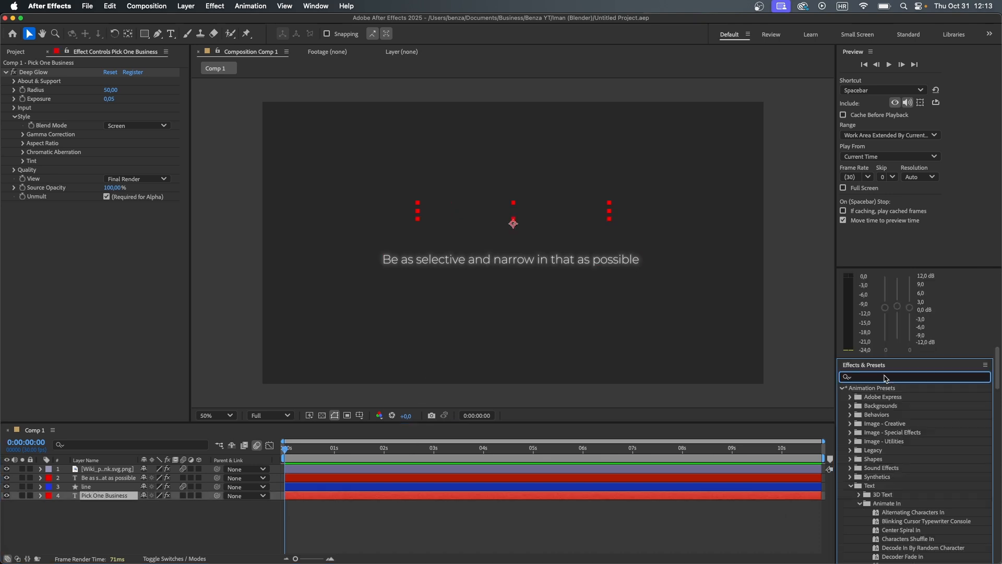
Apply the Decoder Fade In preset to the subtitle text layer and retime its Range Selector keyframes to start later
text(deco)
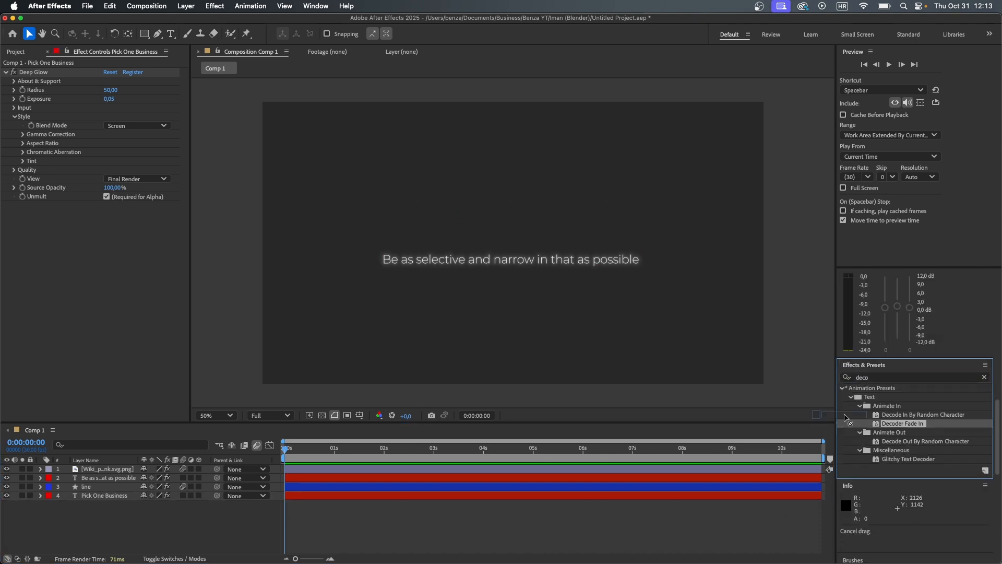
drag(902, 423, 116, 479)
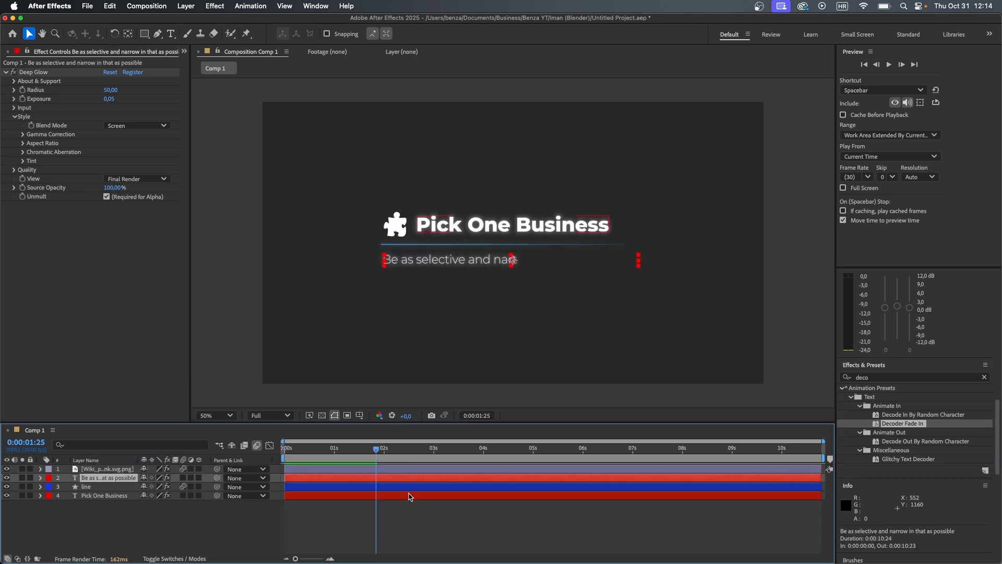
key(u)
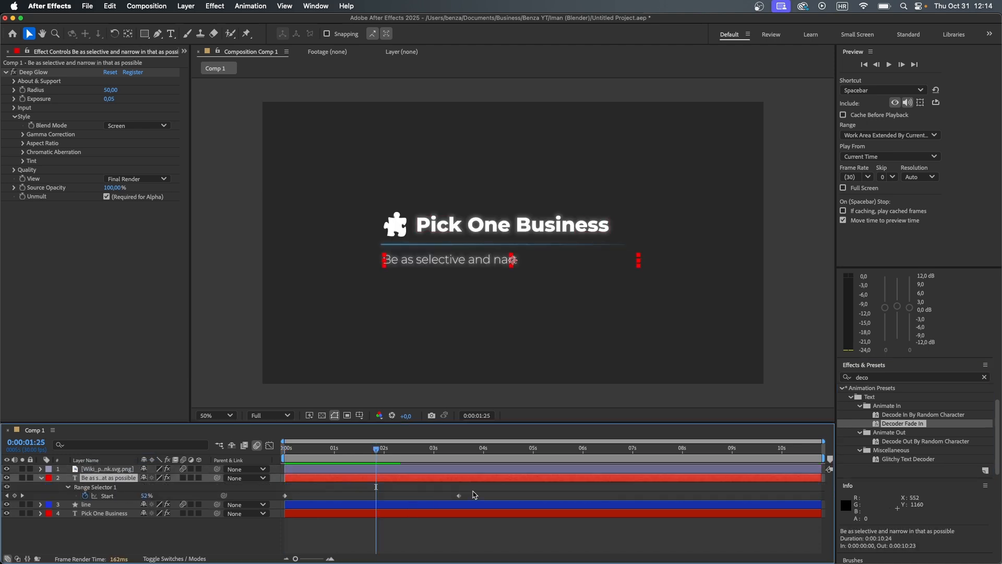
drag(476, 492, 414, 496)
drag(416, 452, 383, 452)
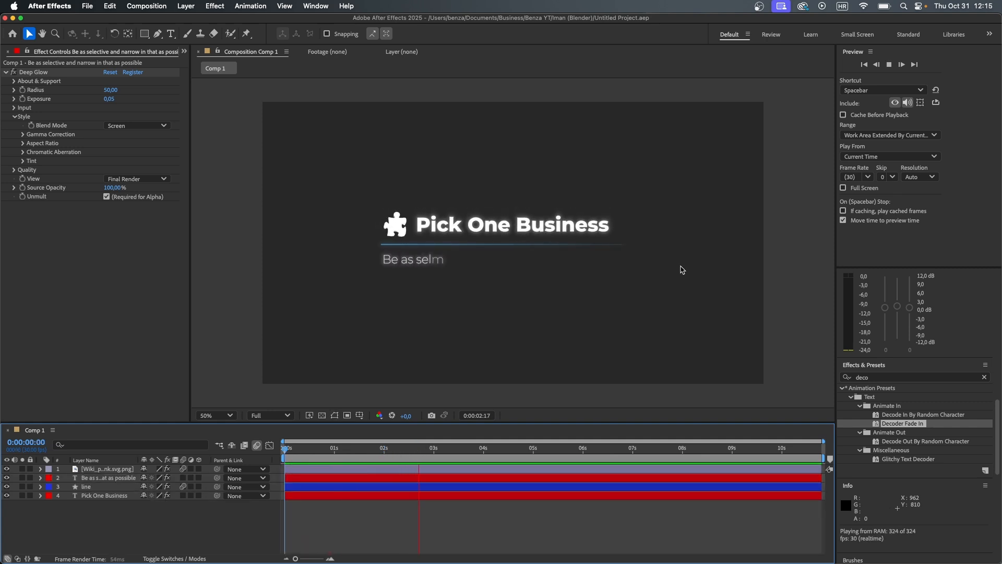
key(space)
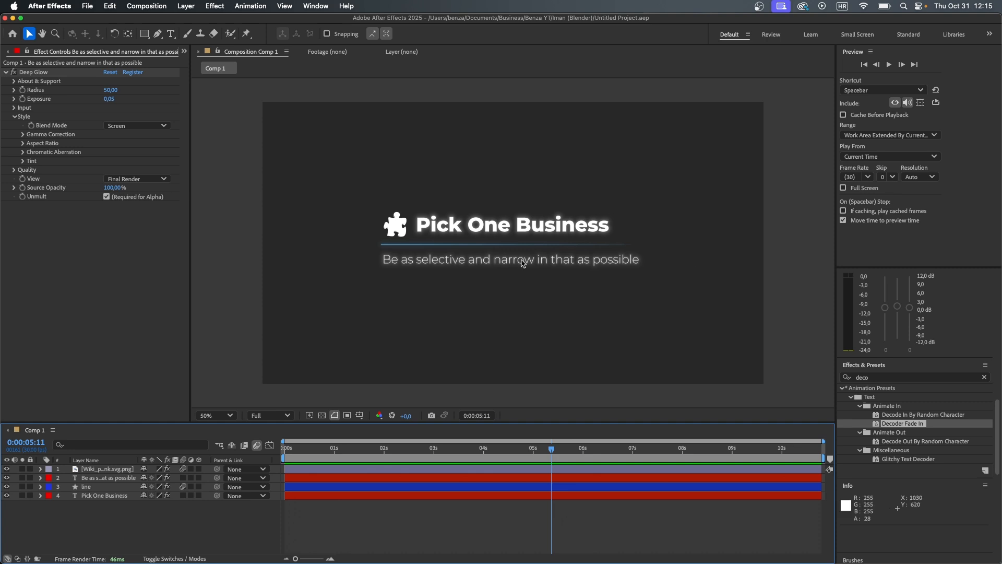
Add Comp 1 to the render queue
click(91, 6)
mouse_move(147, 183)
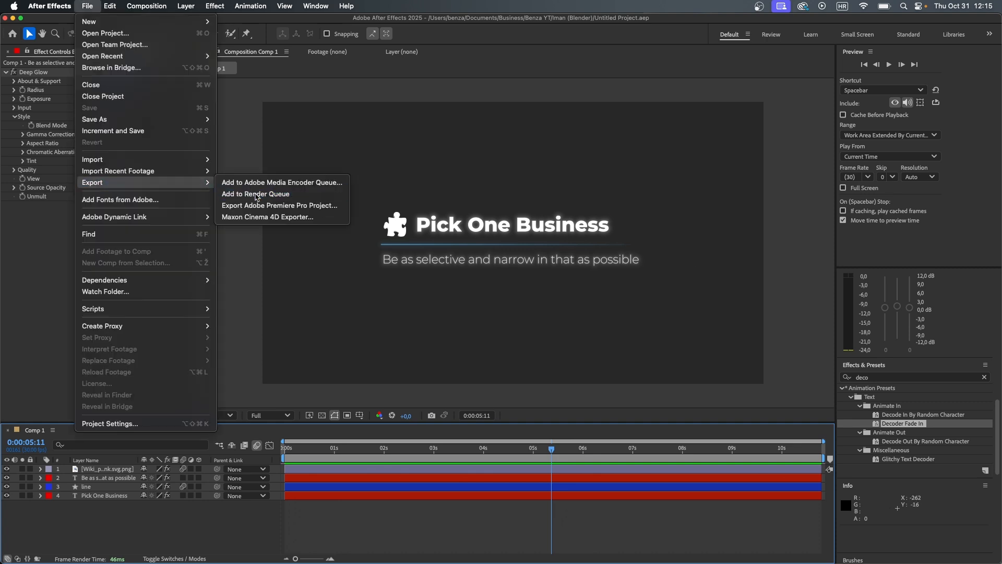
click(256, 194)
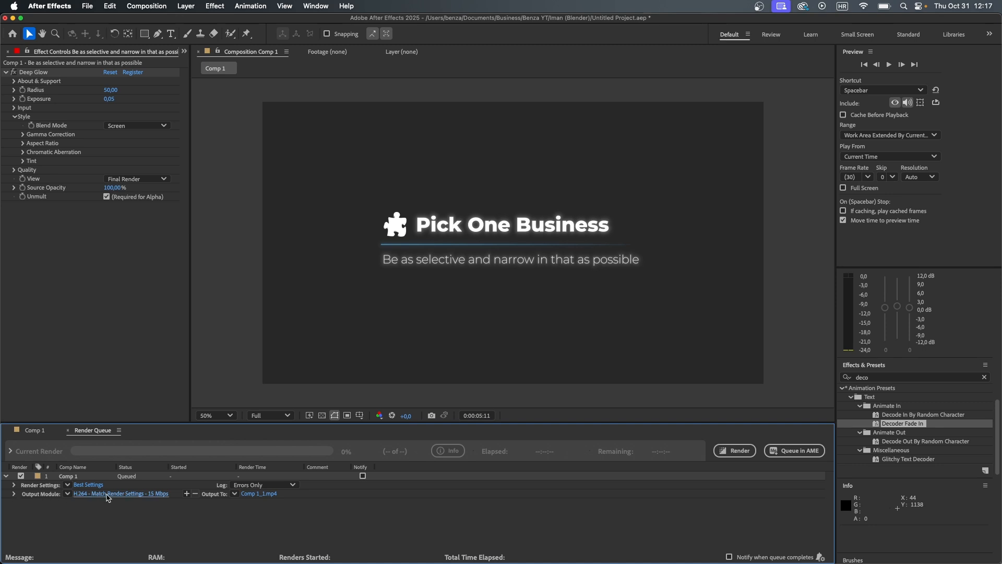
Set Comp 1's output module to the QuickTime format with RGB + Alpha channels
click(107, 494)
click(448, 162)
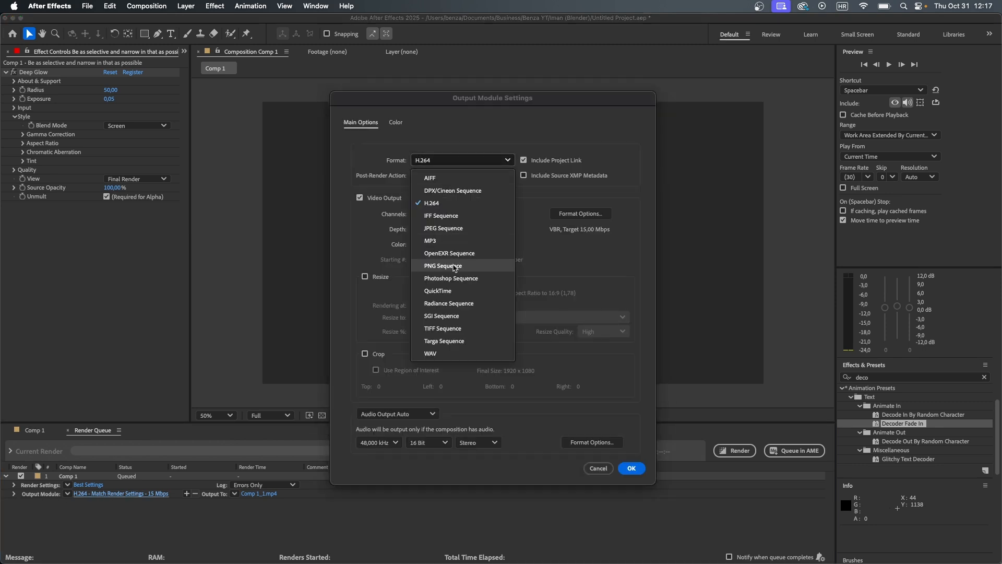
click(437, 291)
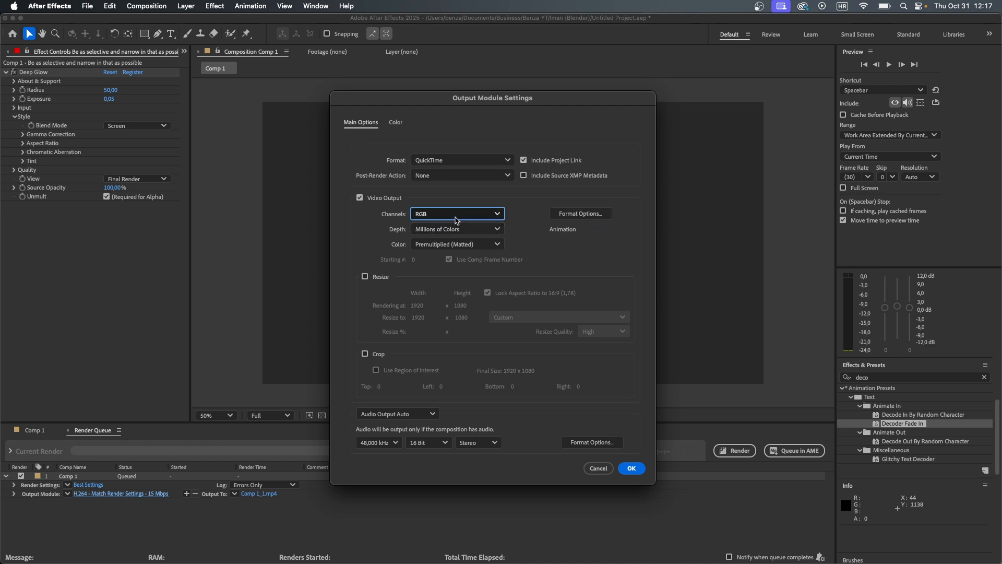
click(433, 220)
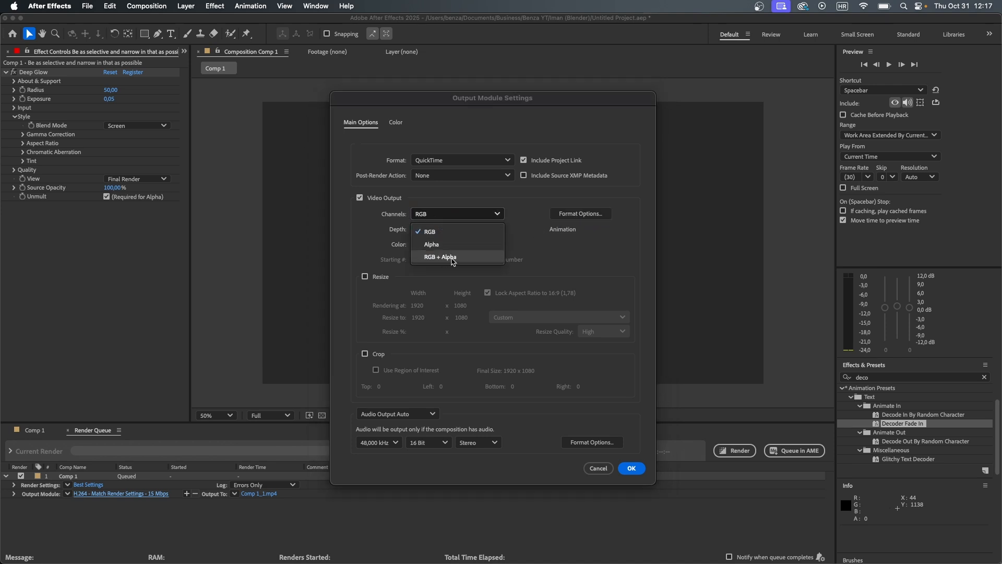
click(453, 259)
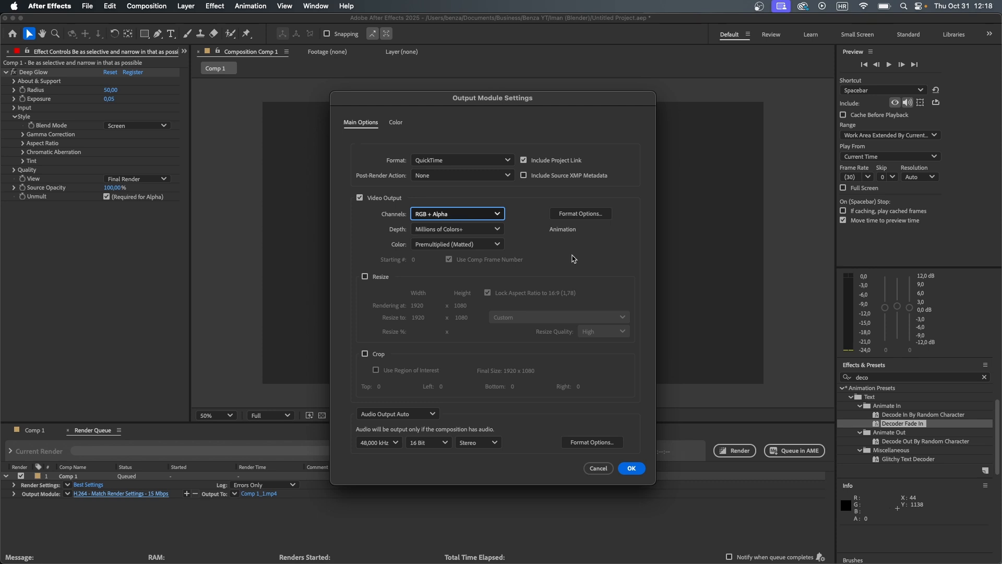
click(632, 468)
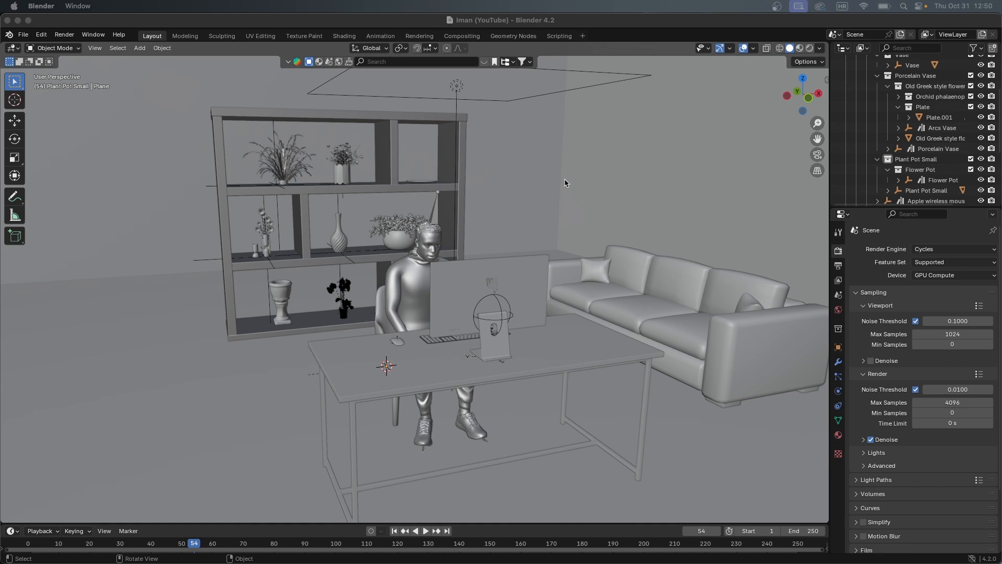
Switch to Blender and import the movie "pick one businesss.mov" into the room scene as a mesh plane
click(139, 48)
mouse_move(162, 172)
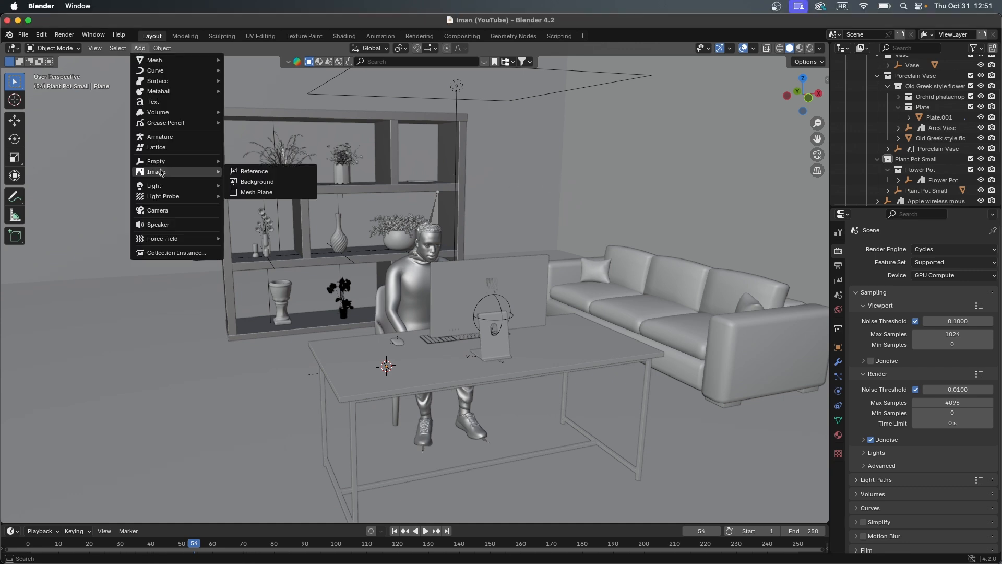
click(252, 192)
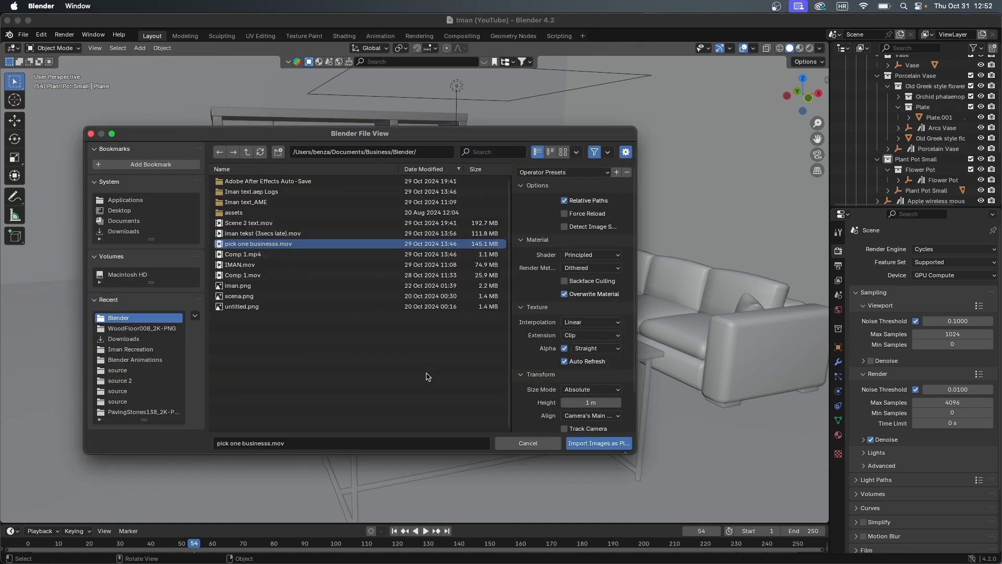
click(598, 443)
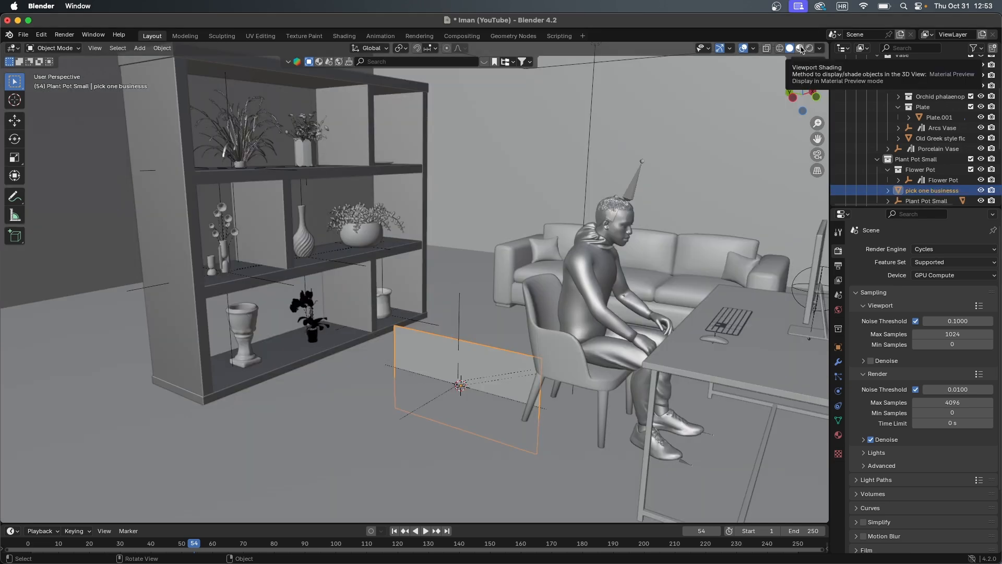
Show the scene in Material Preview and raise the title video plane about 2 m along the Z axis
click(800, 48)
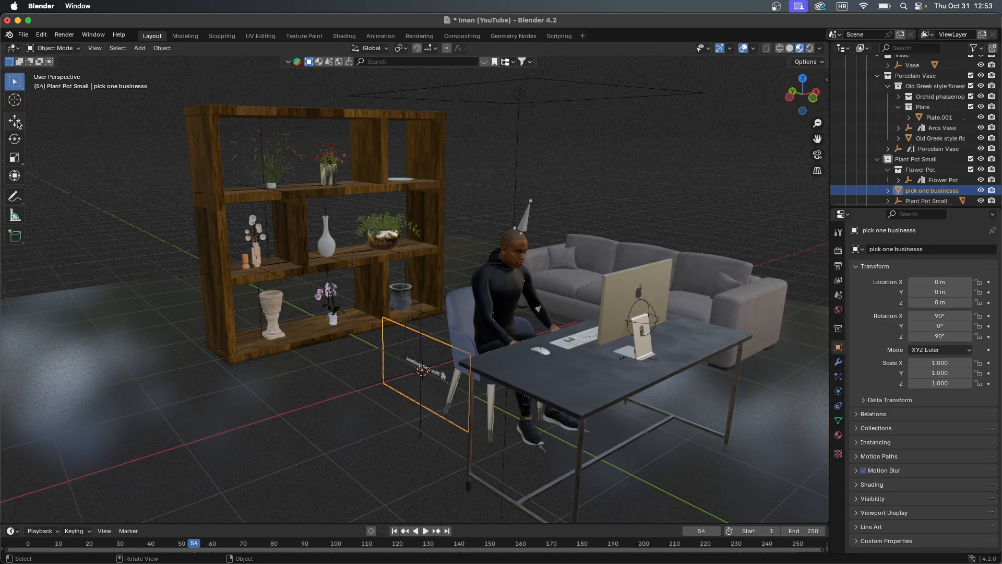
click(15, 121)
drag(423, 329, 424, 179)
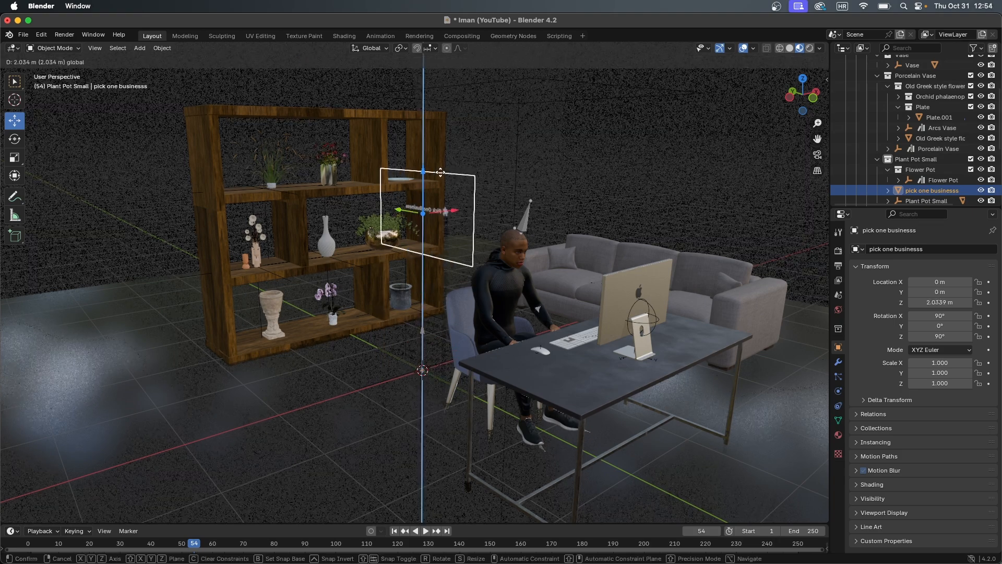
Set the title video plane's Z rotation to 0°
middle_drag(424, 180, 365, 182)
click(941, 336)
text(0)
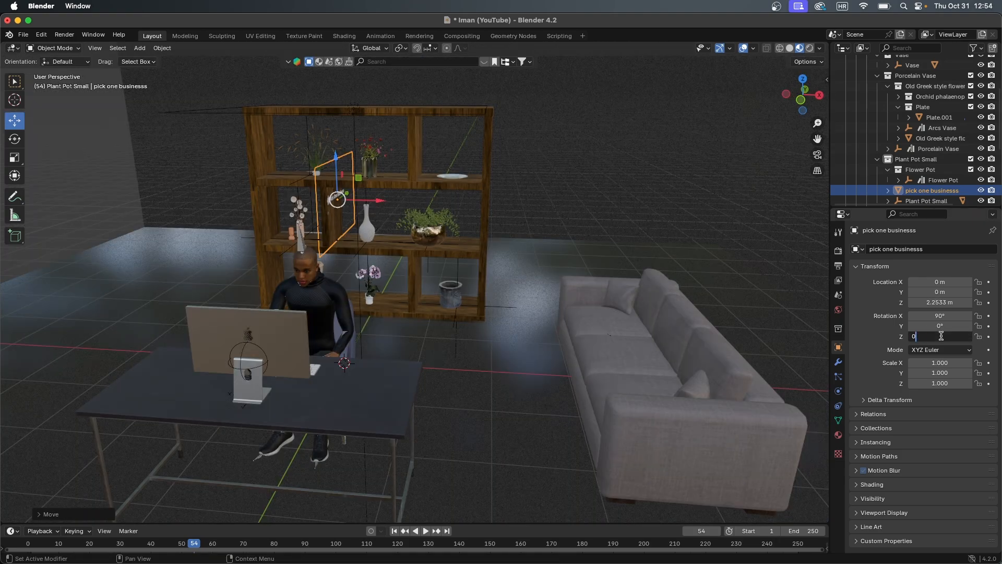
key(Return)
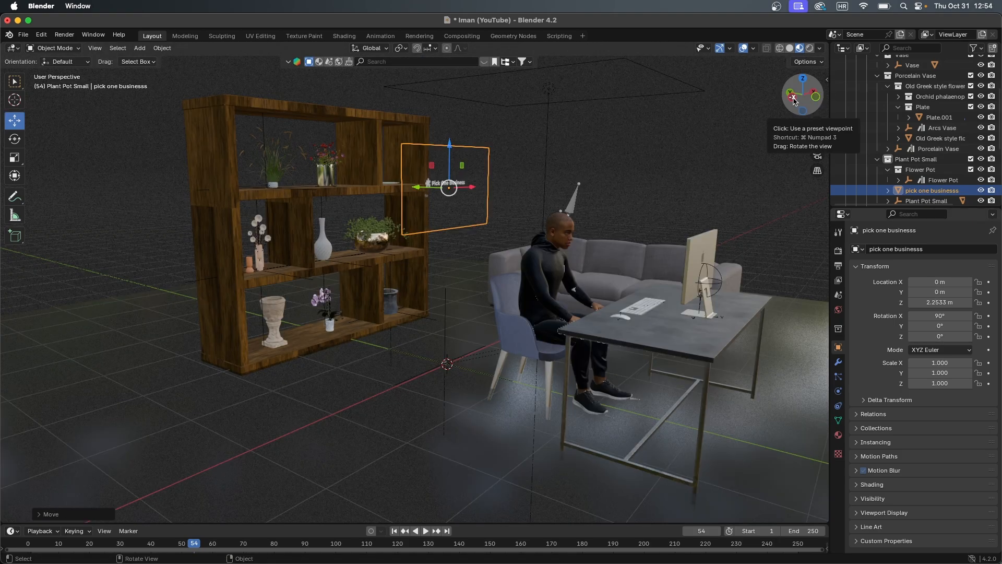
Move the title video plane to about -2.9 m on Y and fine-tune its height to about 2.2 m above the desk
click(794, 99)
drag(462, 187, 651, 193)
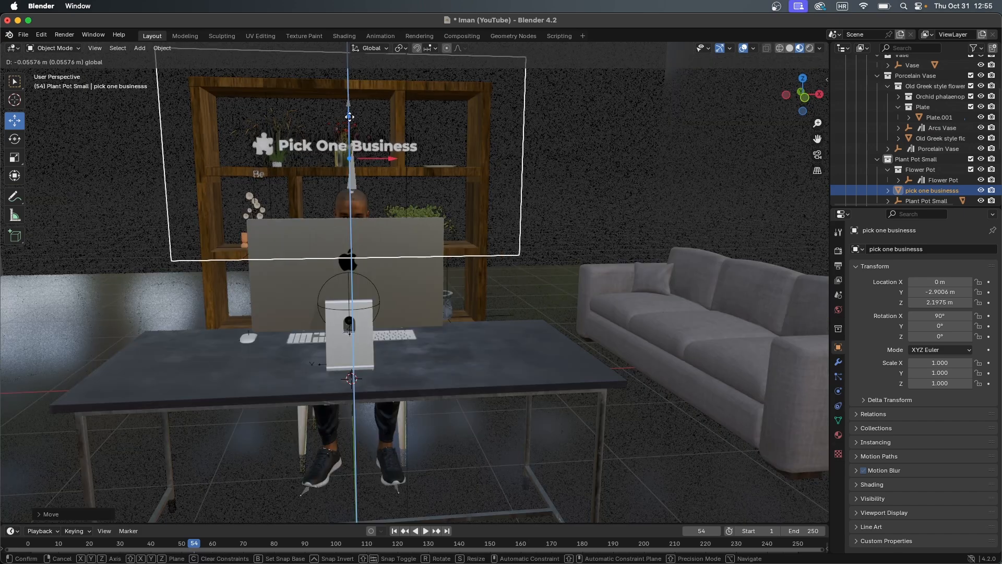
drag(348, 133, 349, 128)
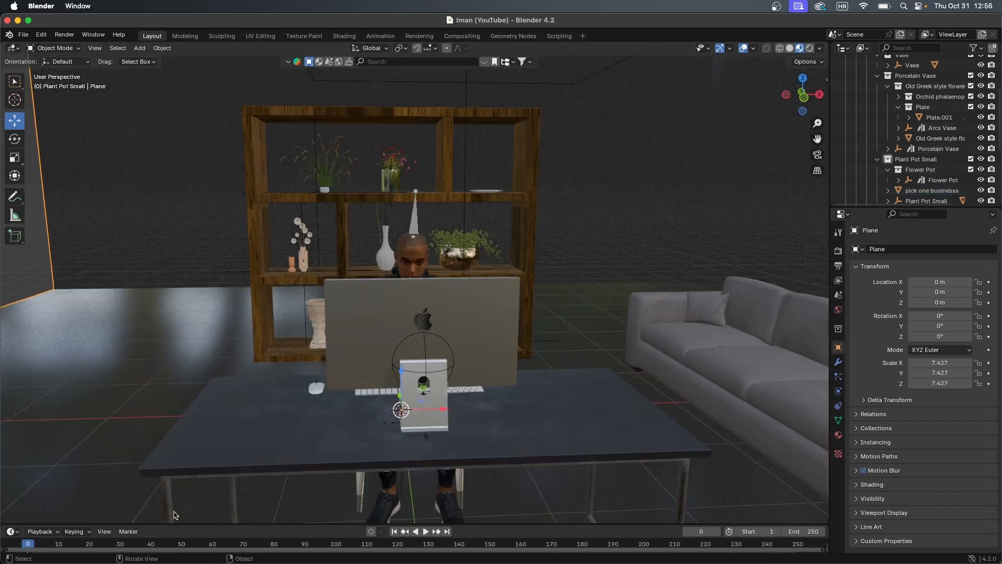
Enlarge the timeline area and play the scene animation
drag(198, 524, 198, 438)
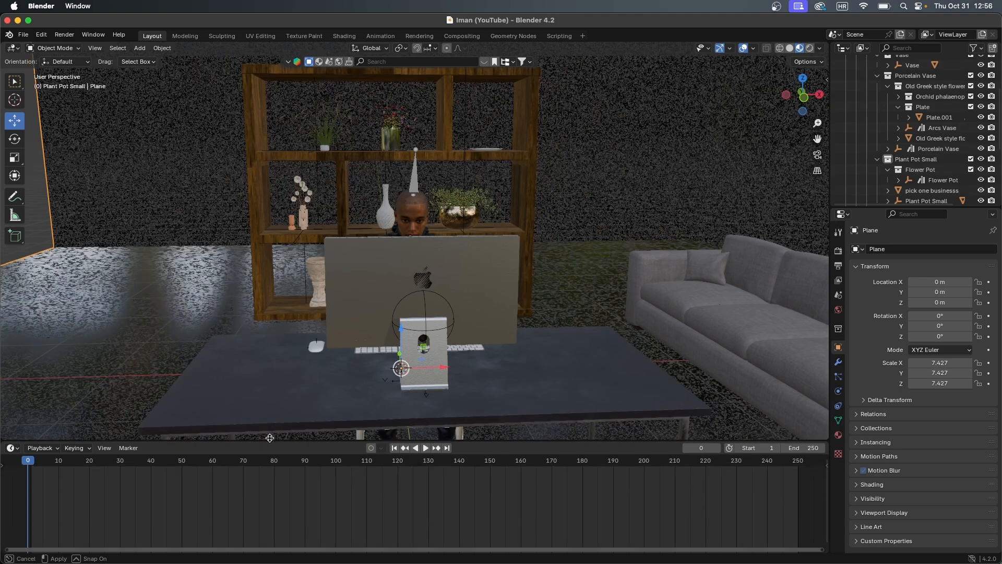
click(425, 444)
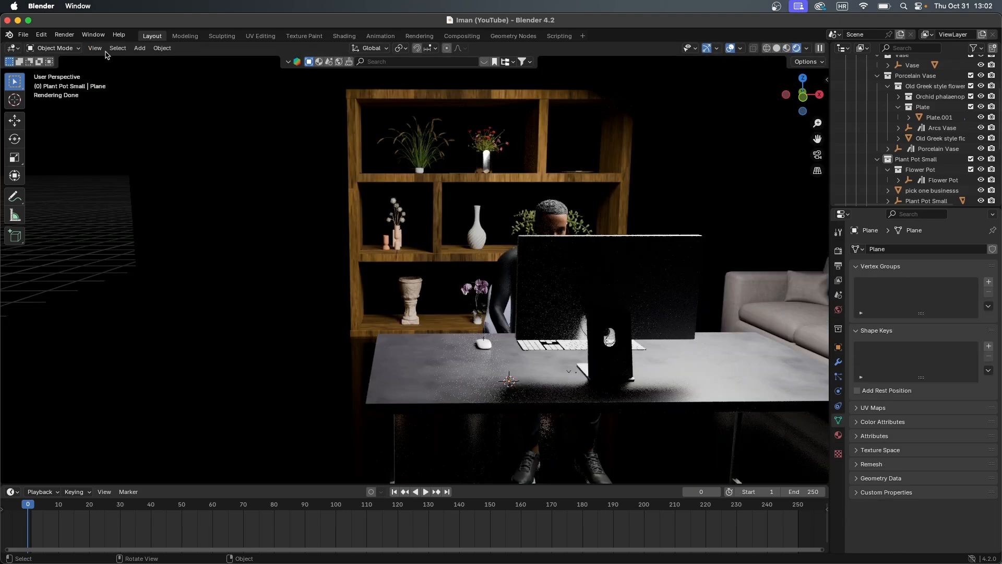
Align the active camera to the current view of the desk and shelf
click(96, 48)
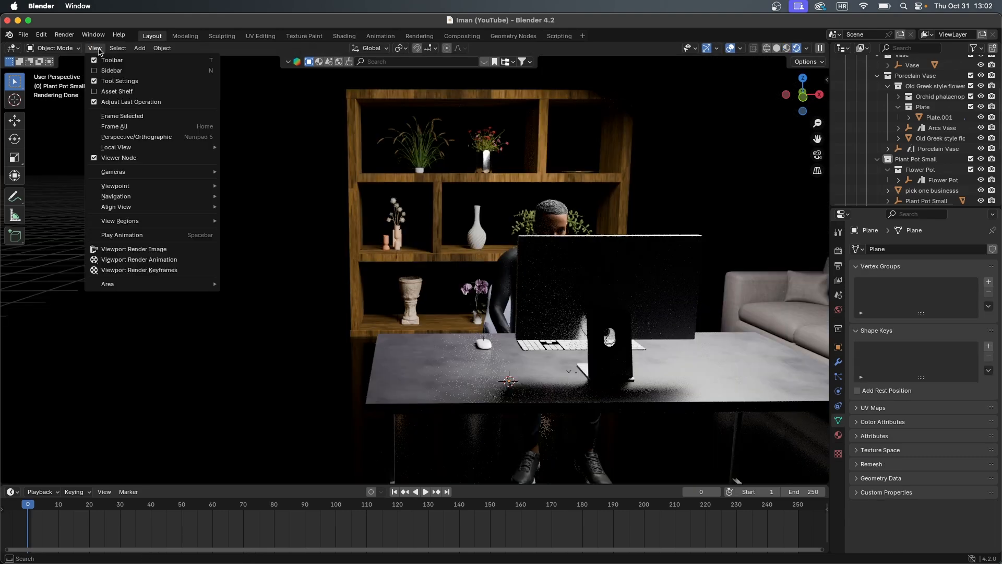
mouse_move(156, 207)
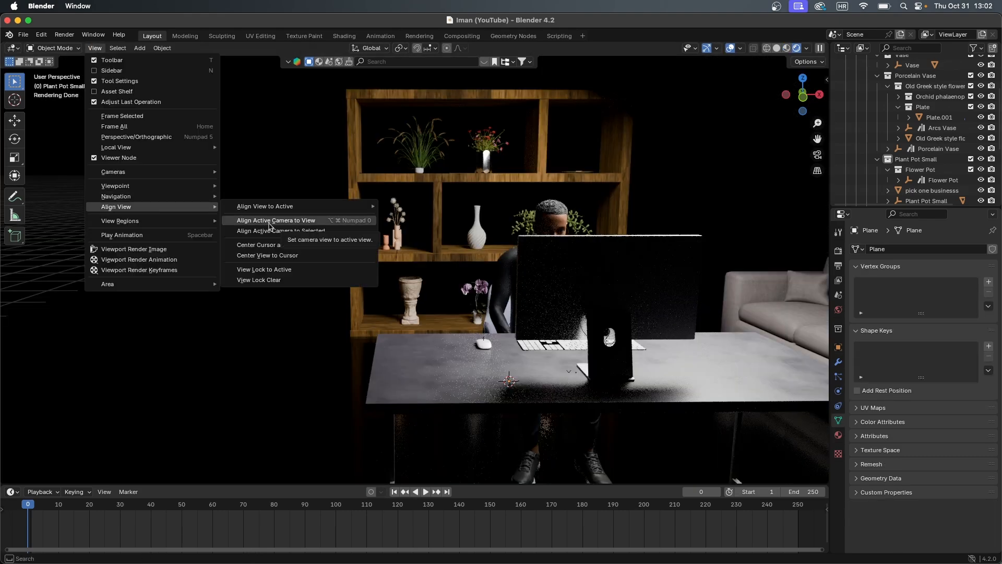
click(291, 220)
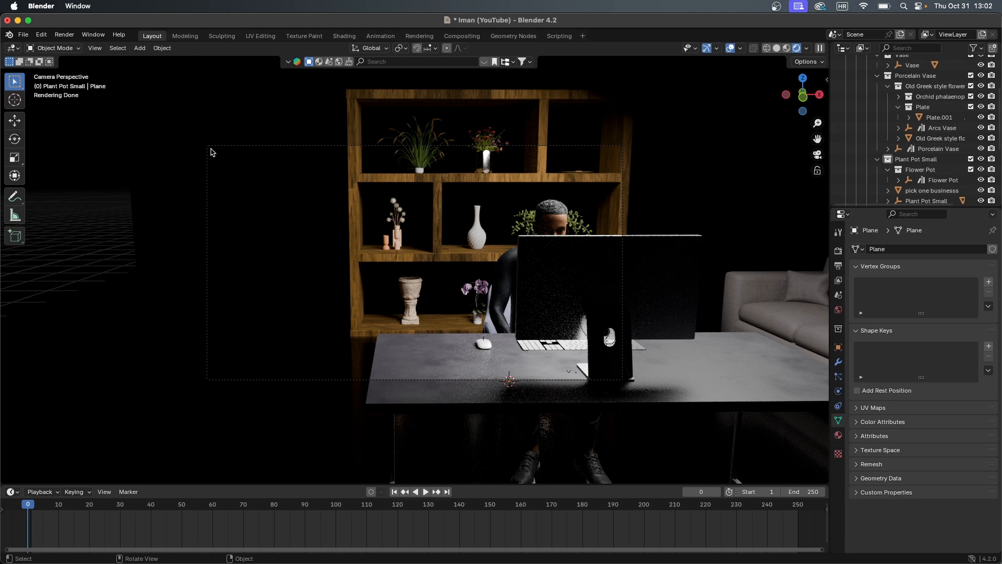
scroll(635, 242, up, 2)
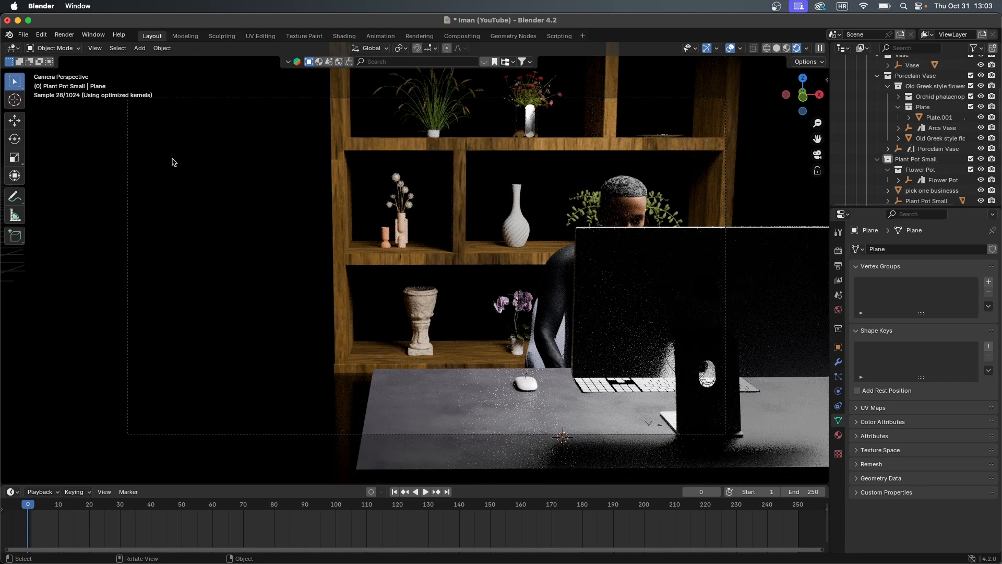
scroll(221, 151, down, 2)
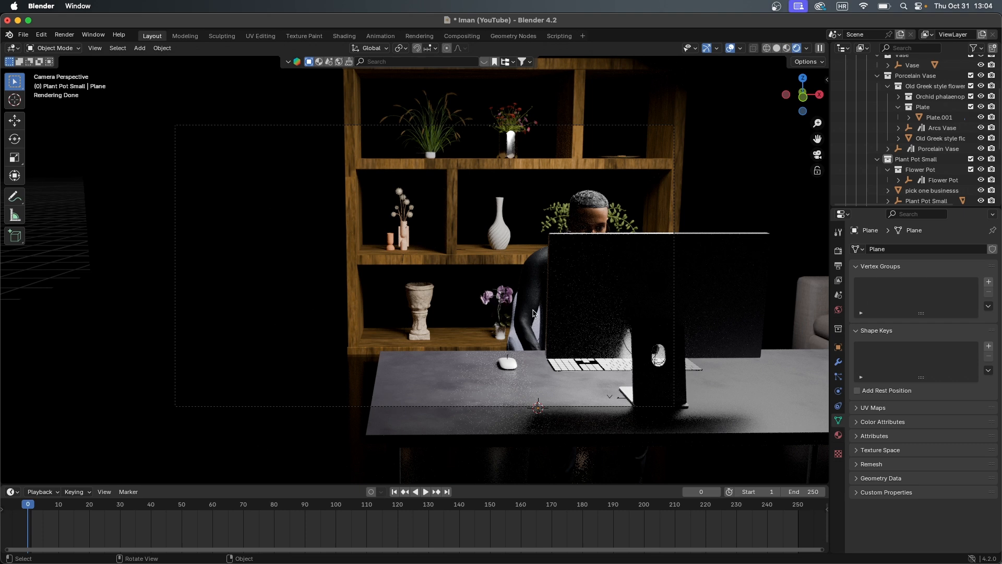
Lower the camera about 0.115 m along Z and shift it along X to about -1.07 m
click(553, 302)
scroll(880, 158, down, 5)
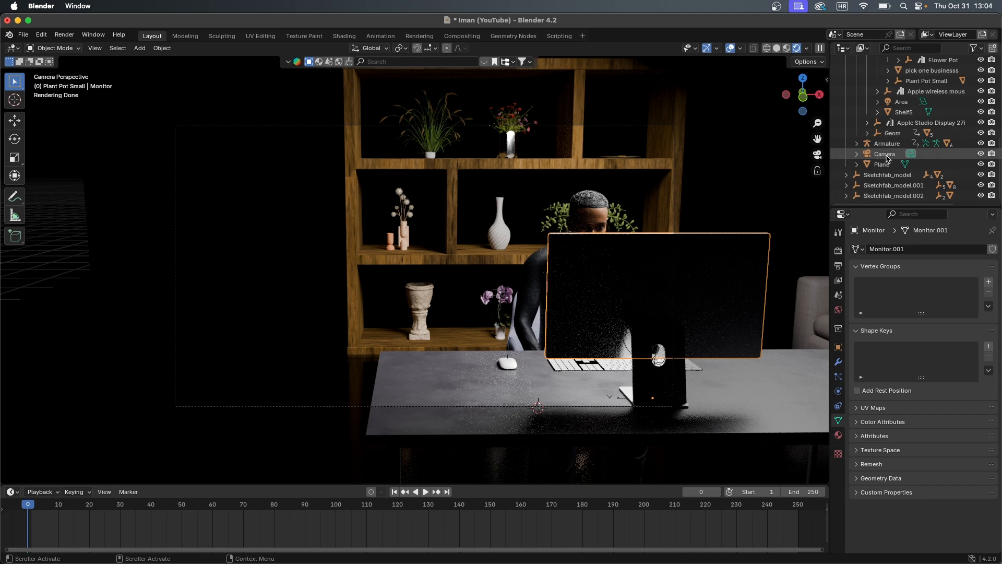
click(885, 154)
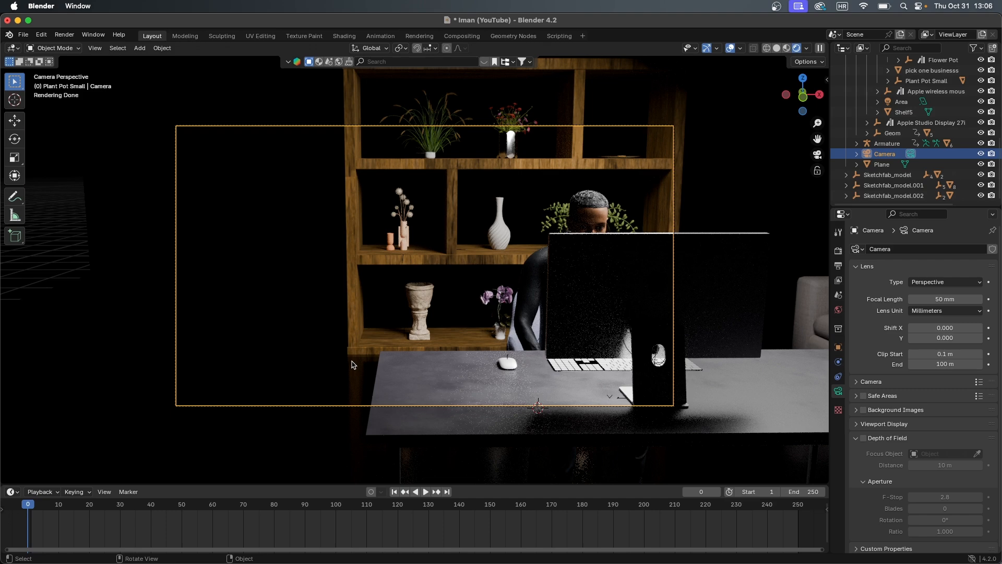
key(g)
key(z)
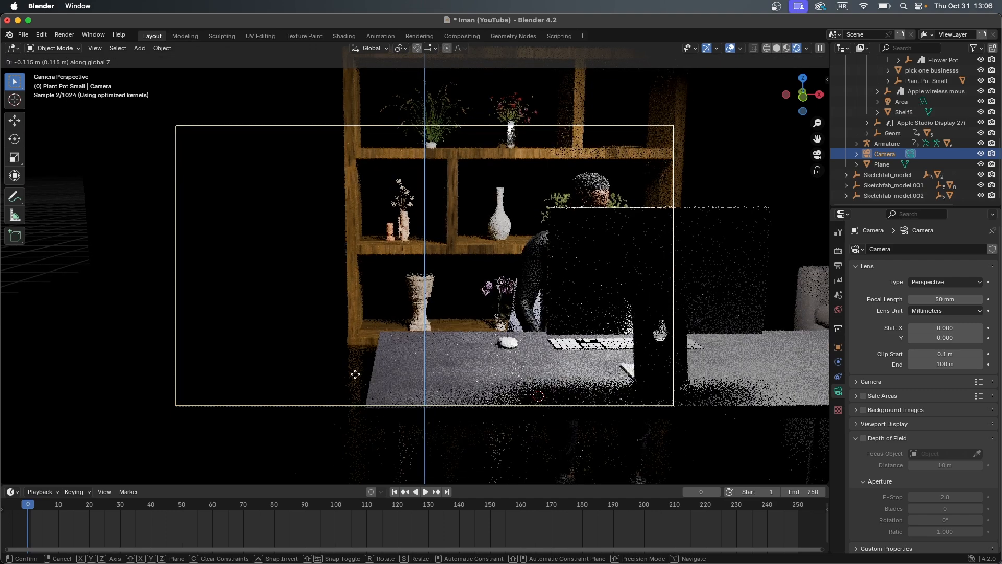
click(355, 374)
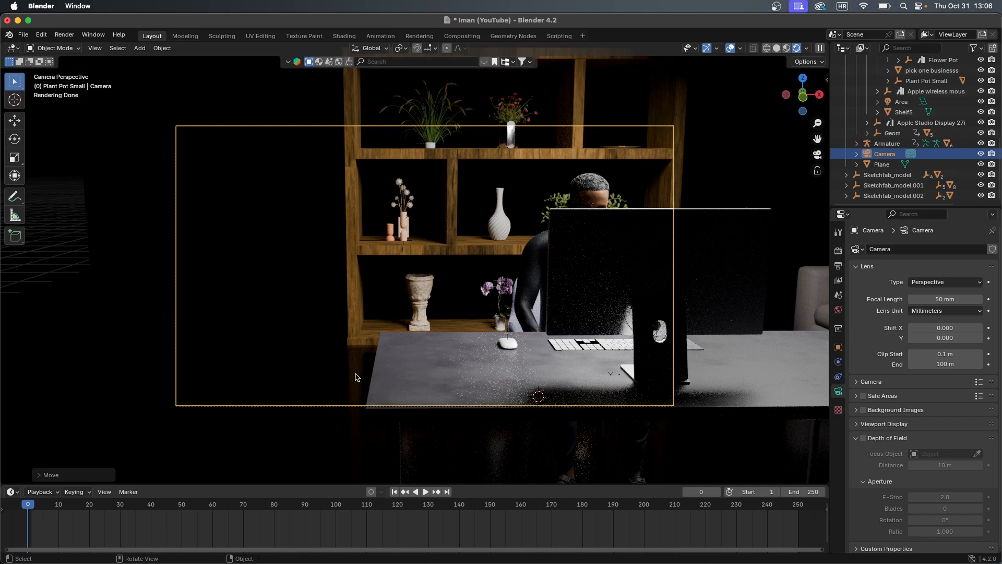
key(g)
key(x)
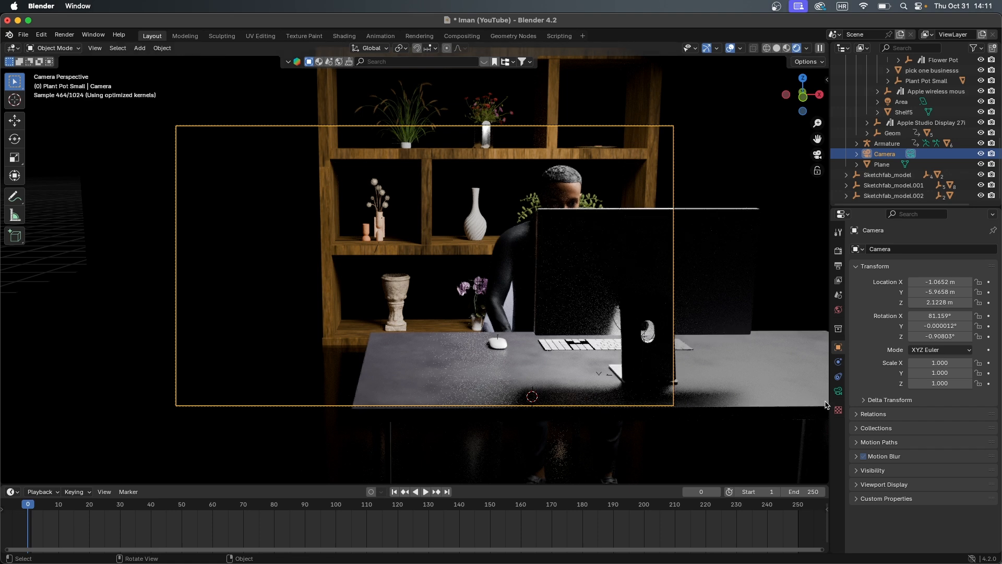
Enable the camera's depth of field and use the seated man's Ch28_Hoody as the focus object
click(838, 391)
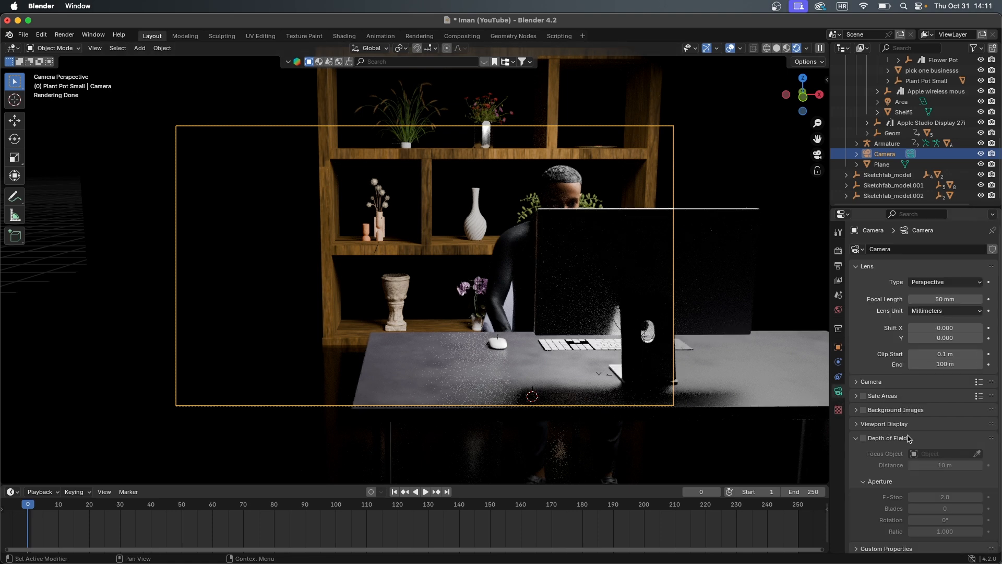
click(871, 438)
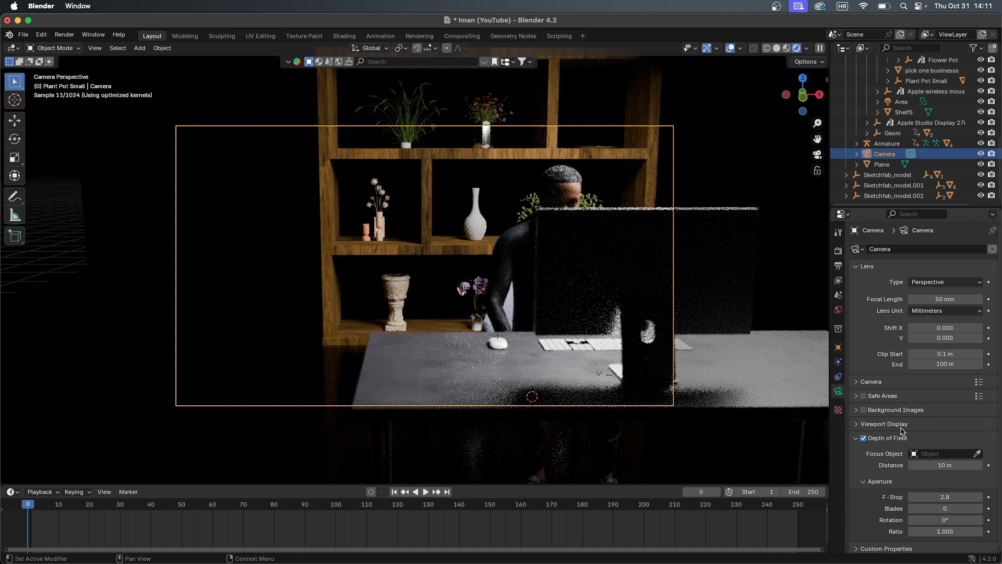
scroll(923, 443, down, 1)
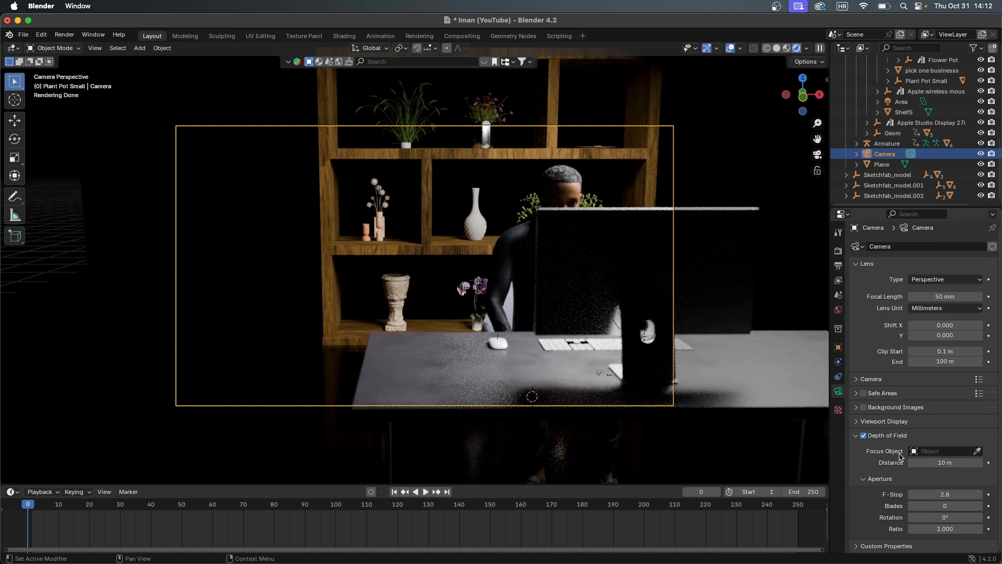
click(977, 451)
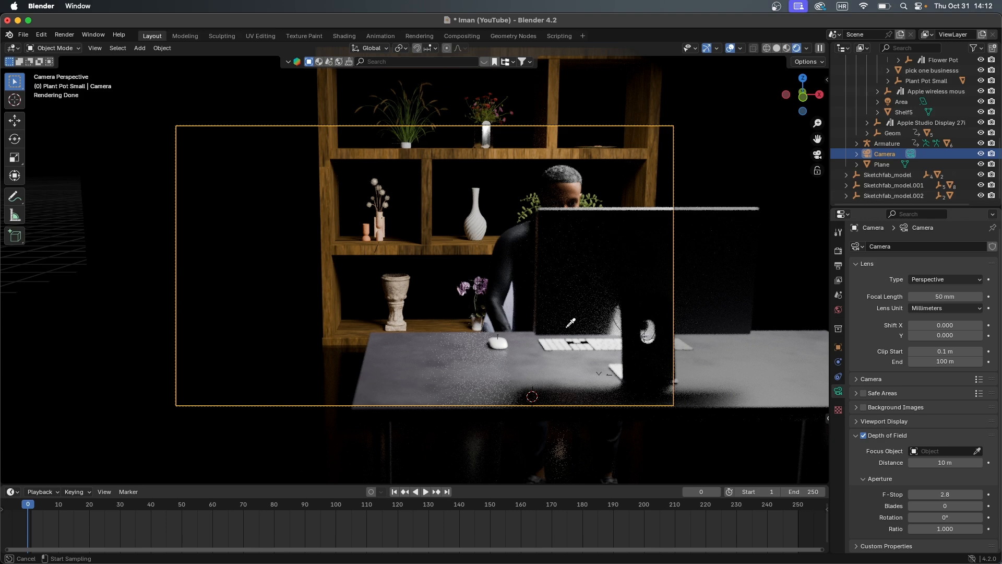
click(498, 287)
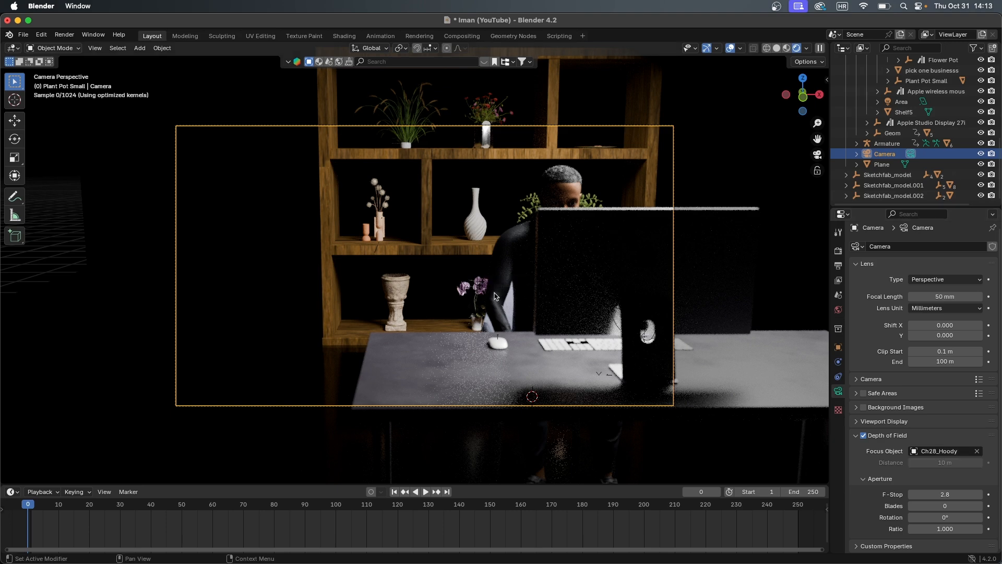
Try depth-of-field F-Stop values of 1.0 and 10.0, and settle on 2.5
mouse_move(934, 494)
mouse_down()
mouse_move(960, 494)
mouse_move(922, 494)
mouse_up()
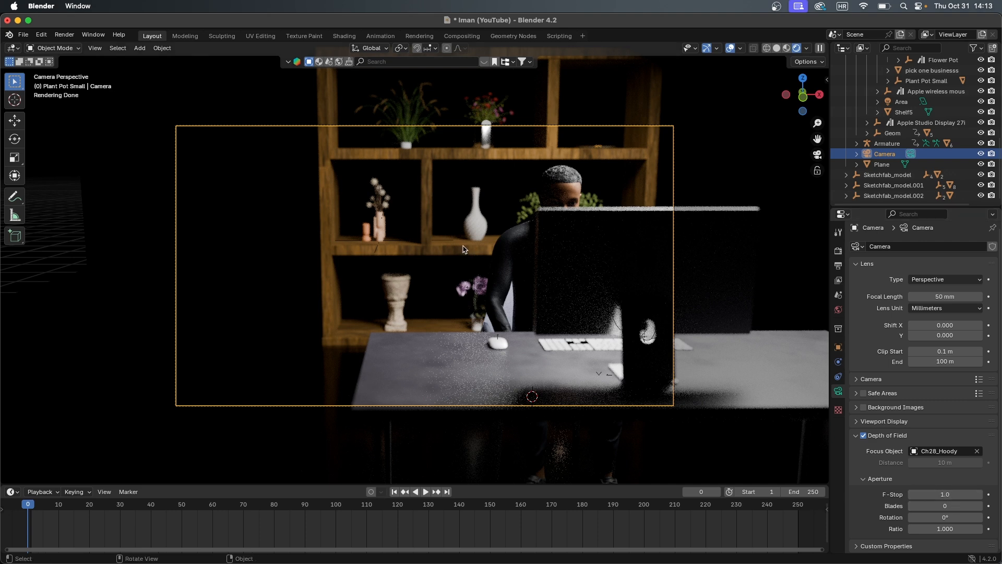
drag(939, 495, 956, 496)
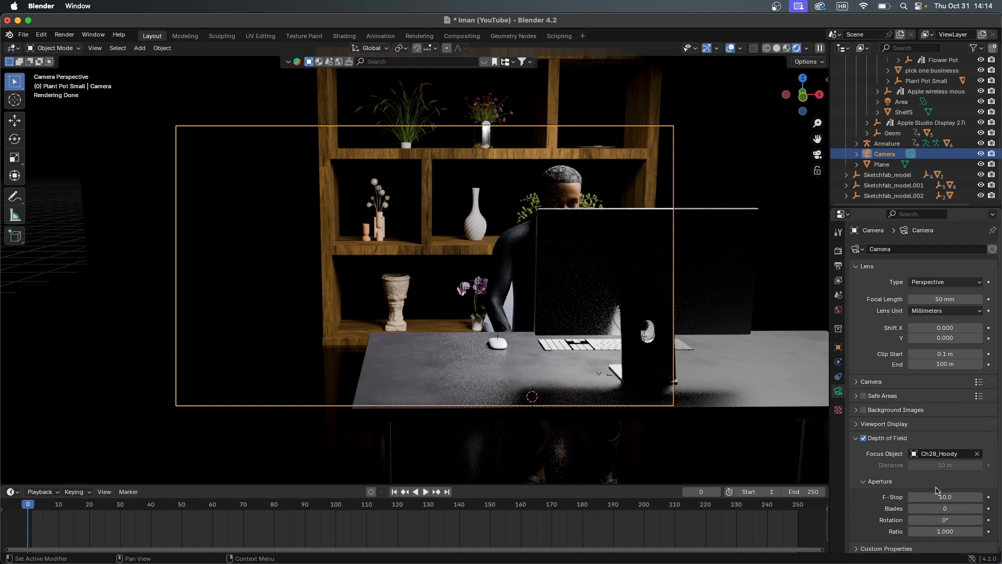
drag(953, 496, 945, 497)
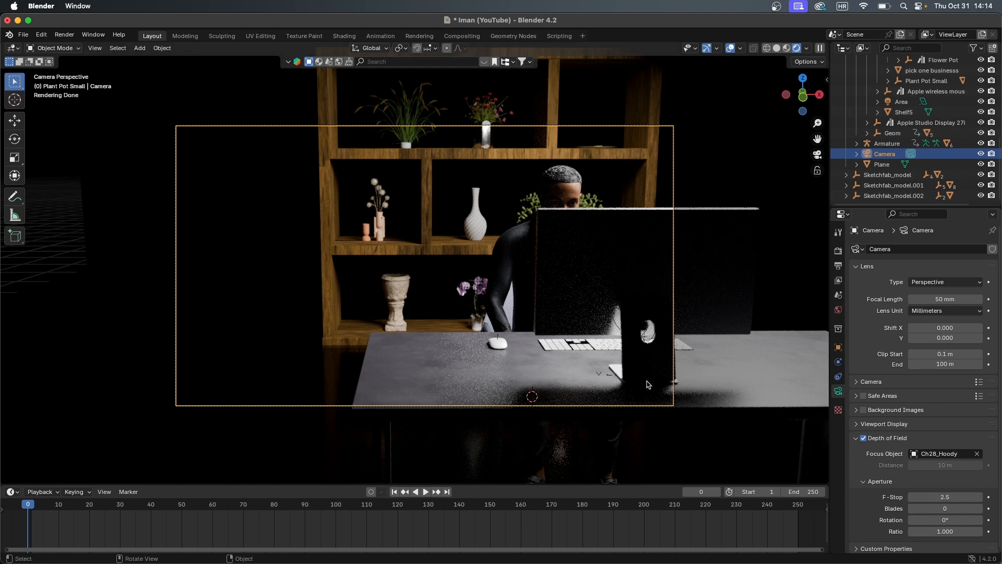
Briefly preview the animation and keyframe the camera's X location at frame 0
key(space)
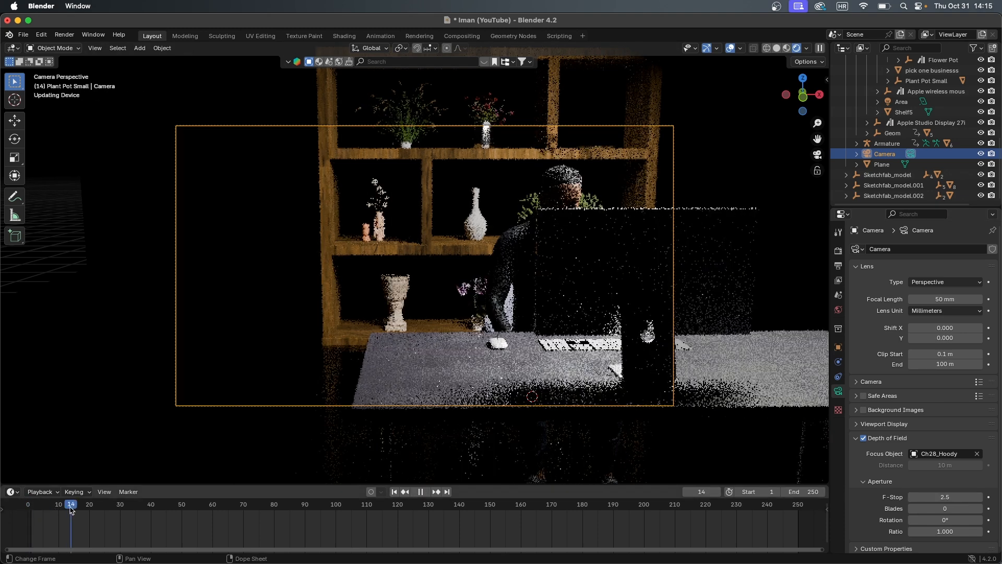
key(Escape)
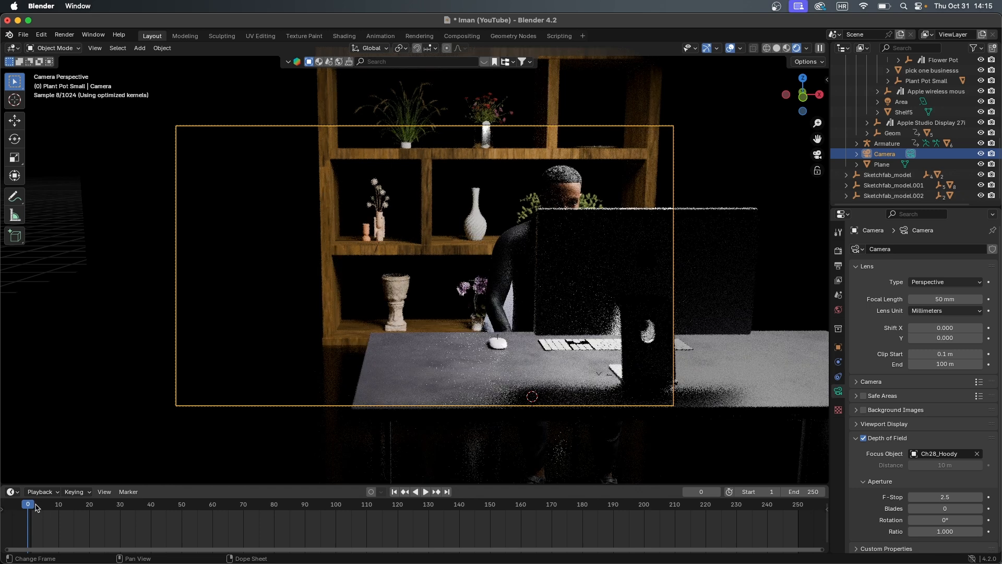
click(839, 349)
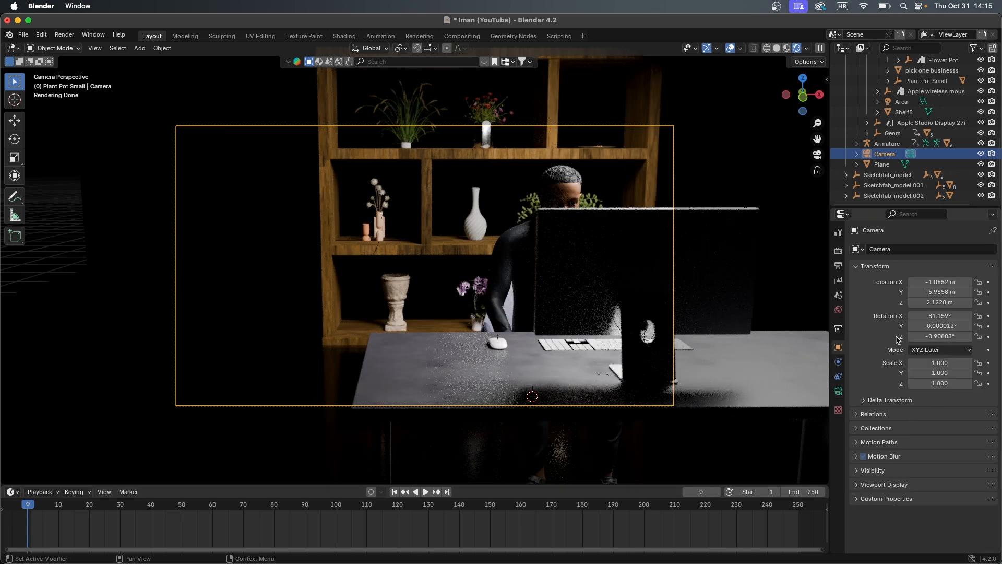
click(988, 282)
At frame 210, move the camera about 1.32 m along X and keyframe its X location
key(space)
drag(68, 510, 675, 509)
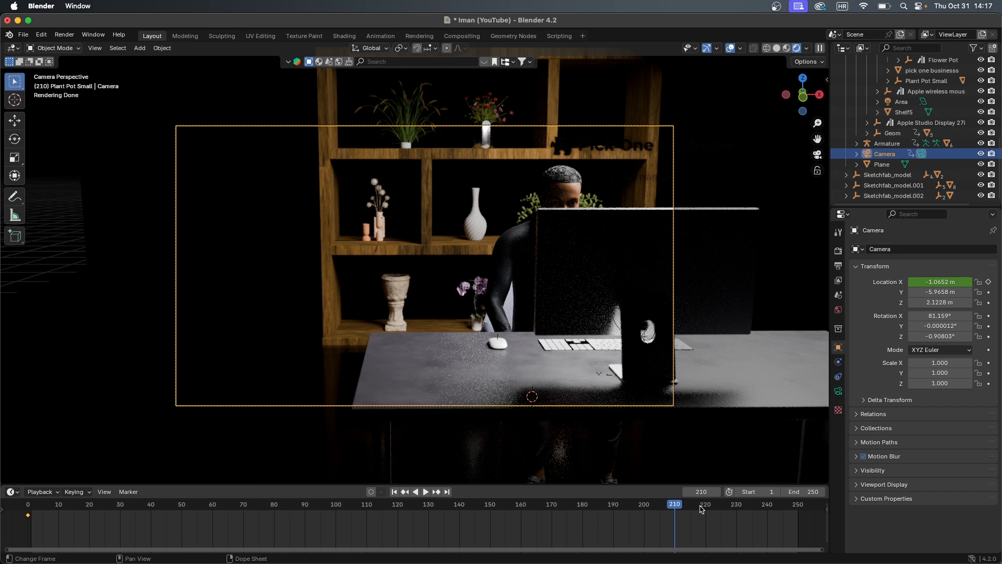
click(838, 265)
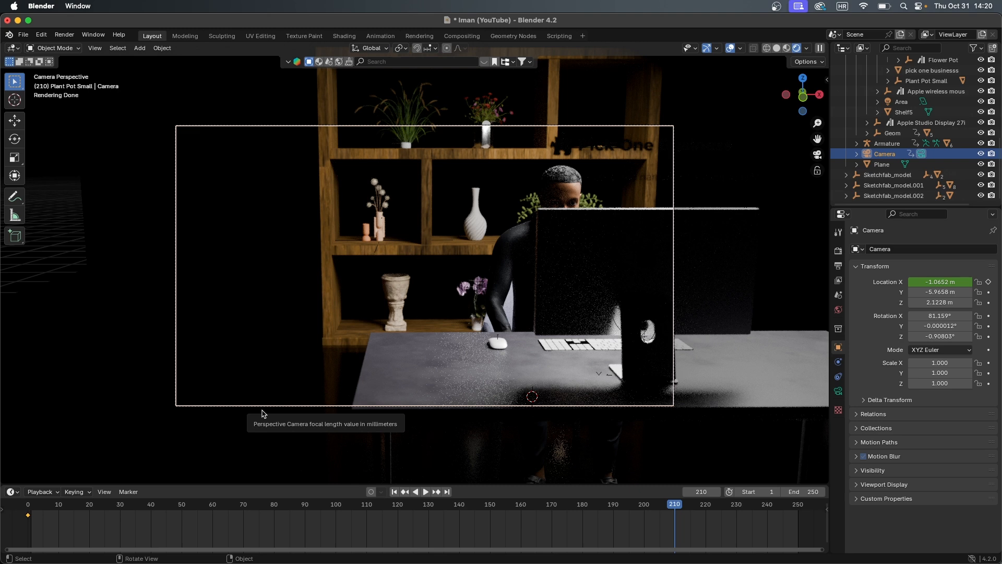
key(g)
key(x)
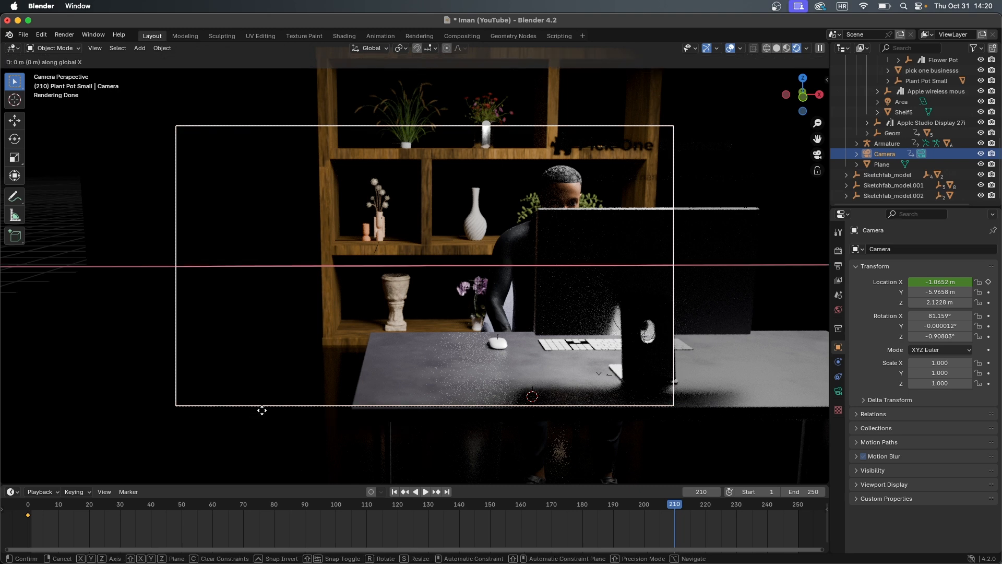
mouse_move(413, 413)
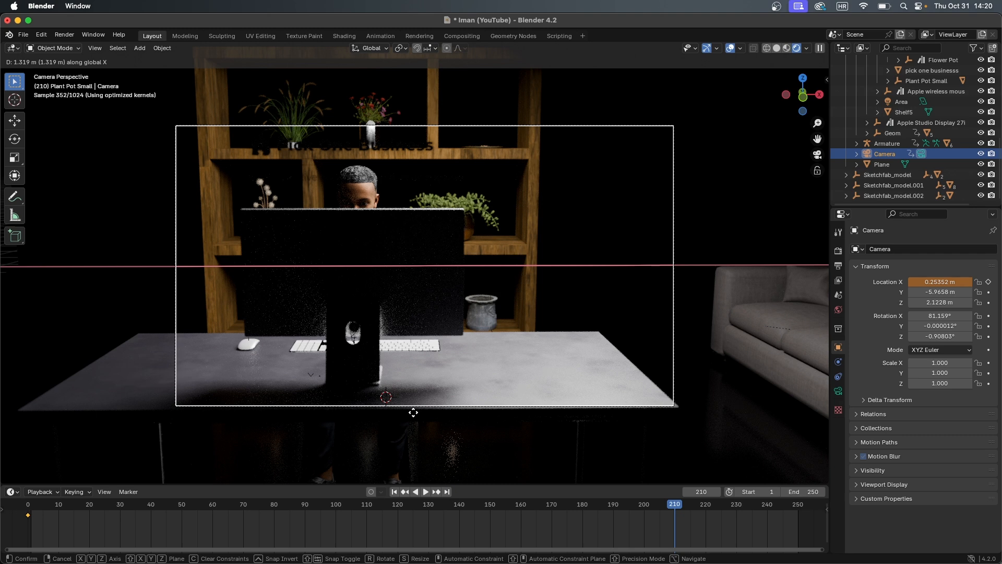
click(413, 412)
key(i)
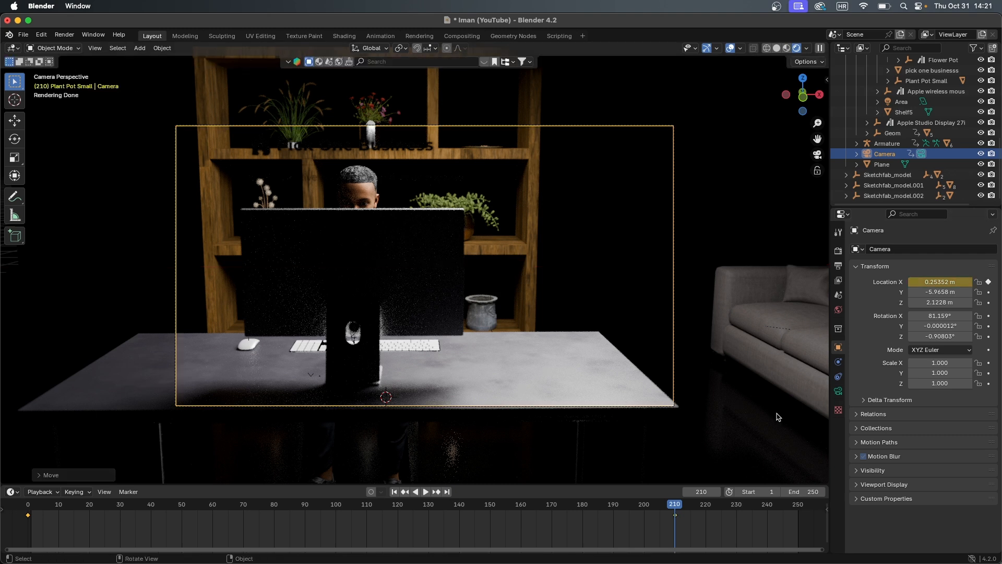
Set the interpolation of both camera keyframes to Linear and return to frame 0
drag(694, 521, 23, 515)
right_click(53, 516)
mouse_move(59, 481)
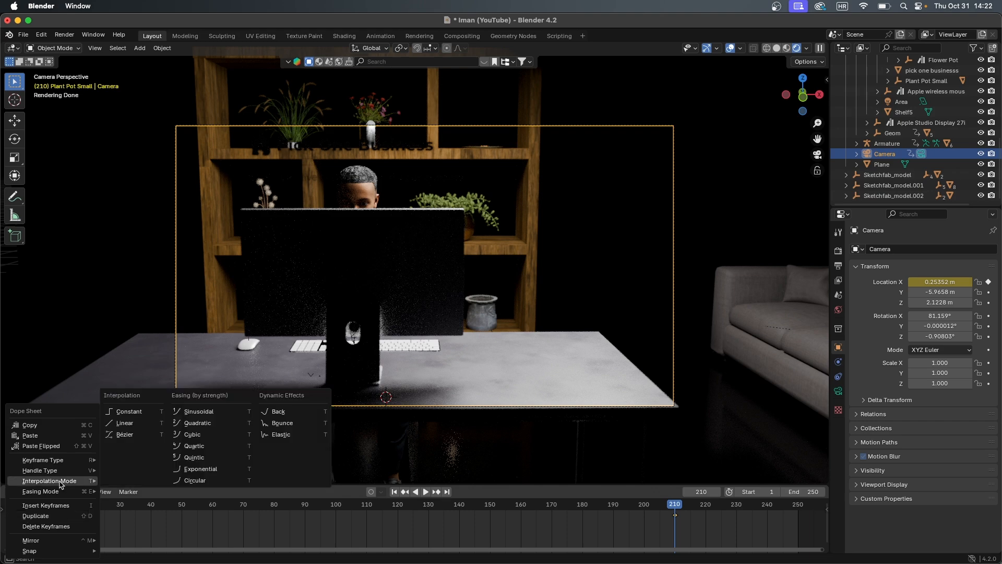
click(133, 424)
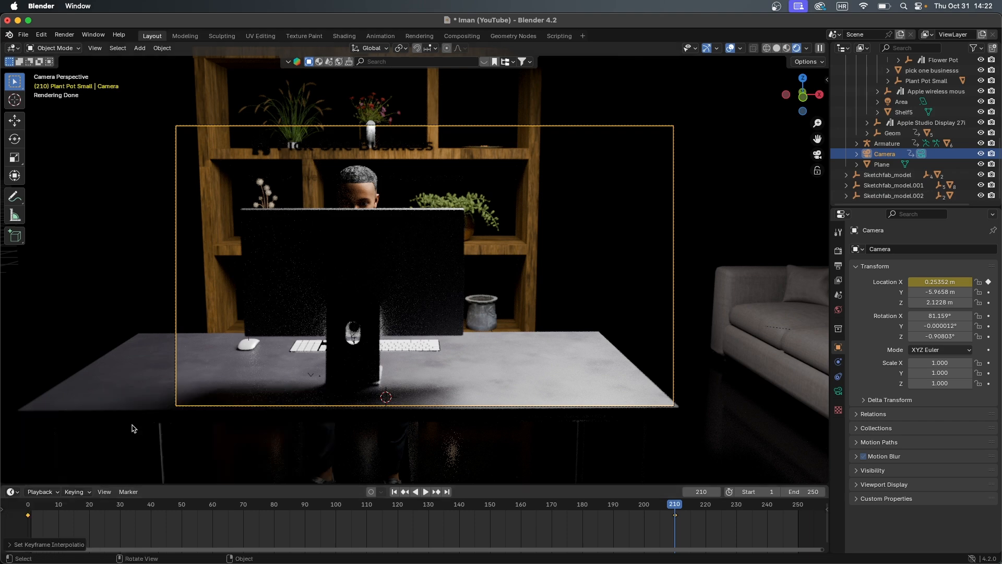
key(Down)
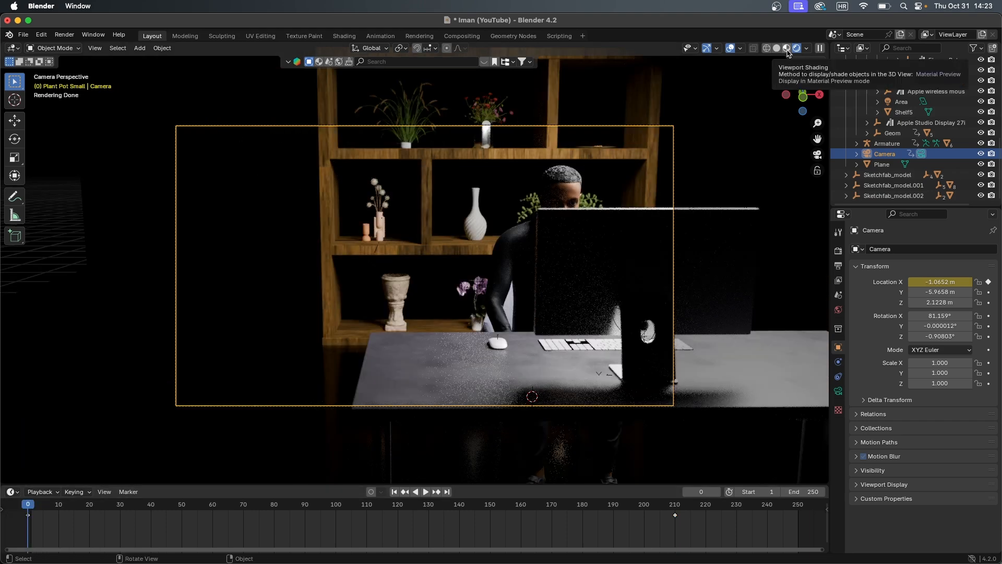
Preview the camera animation in Material Preview shading, and select the "pick one businesss" title plane at frame 183
click(788, 52)
key(space)
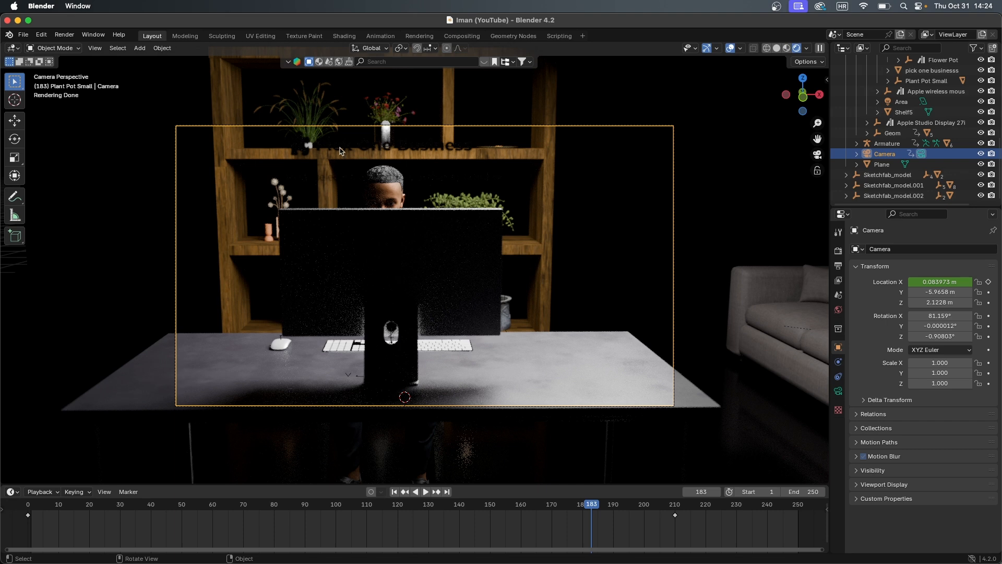
click(384, 149)
scroll(321, 148, up, 1)
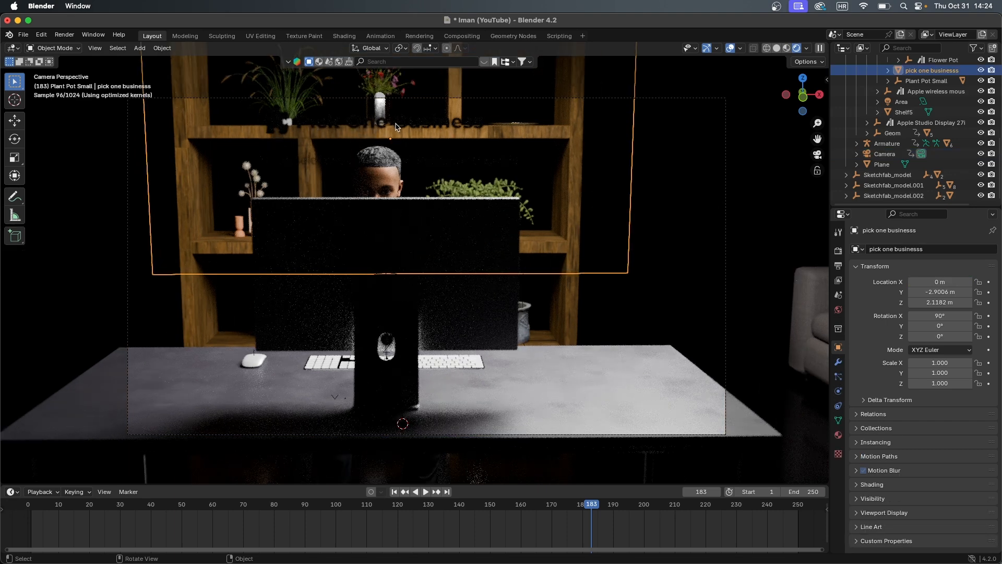
scroll(396, 126, down, 1)
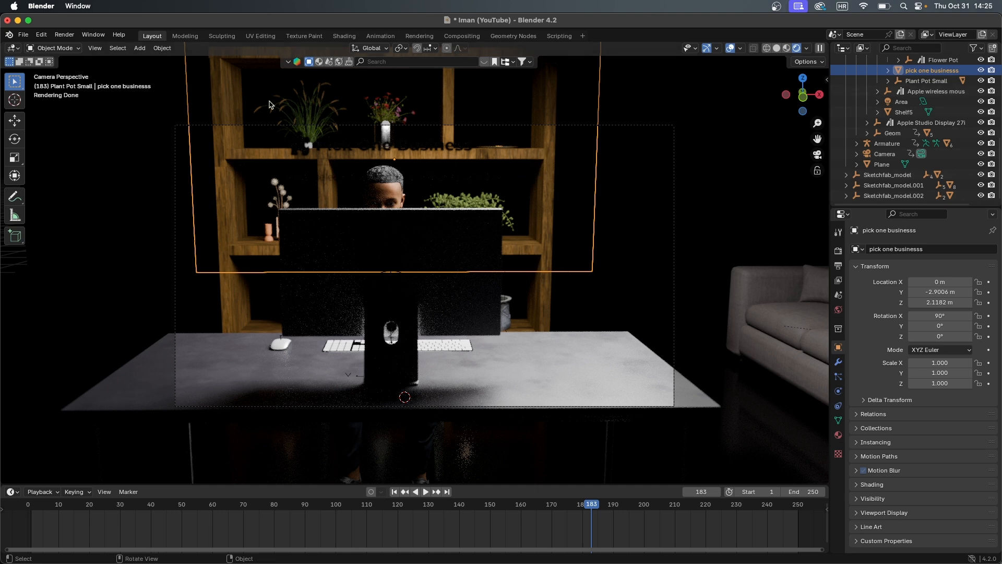
Feed the title movie's Color into the material's Emission Color, set Emission Strength to 1.5, and return to the Layout workspace
click(344, 36)
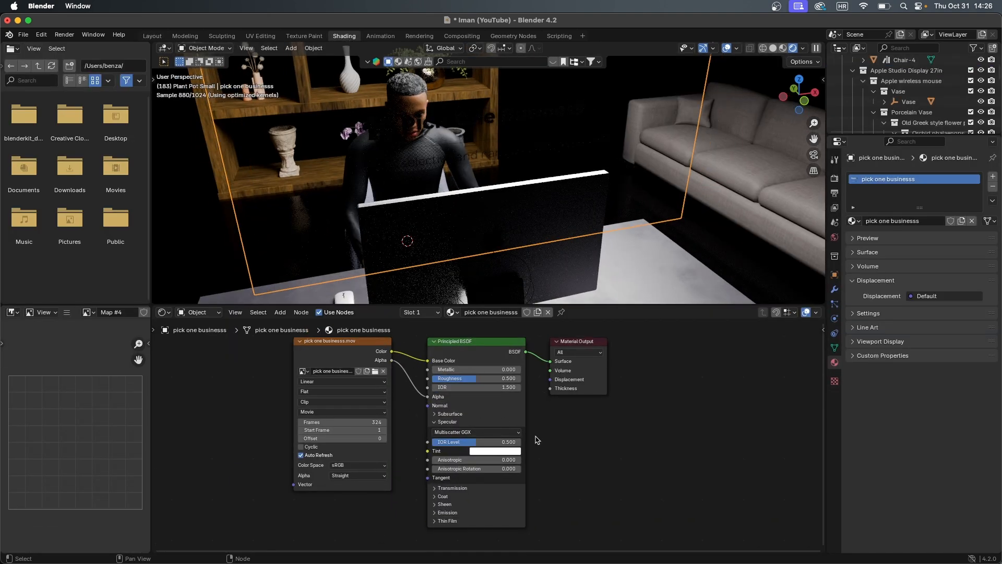
click(435, 513)
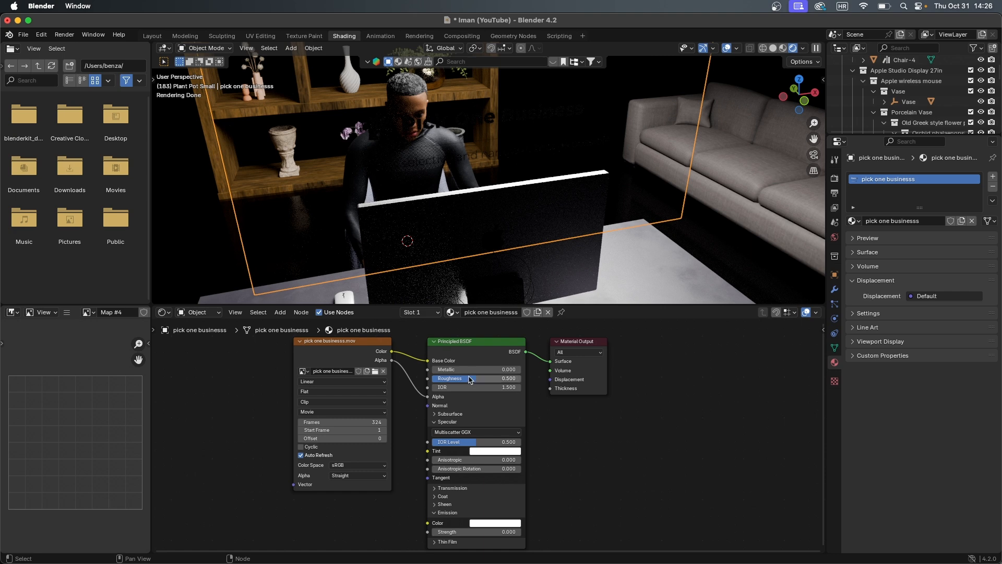
drag(394, 354, 428, 525)
click(434, 531)
text(1.5)
key(Return)
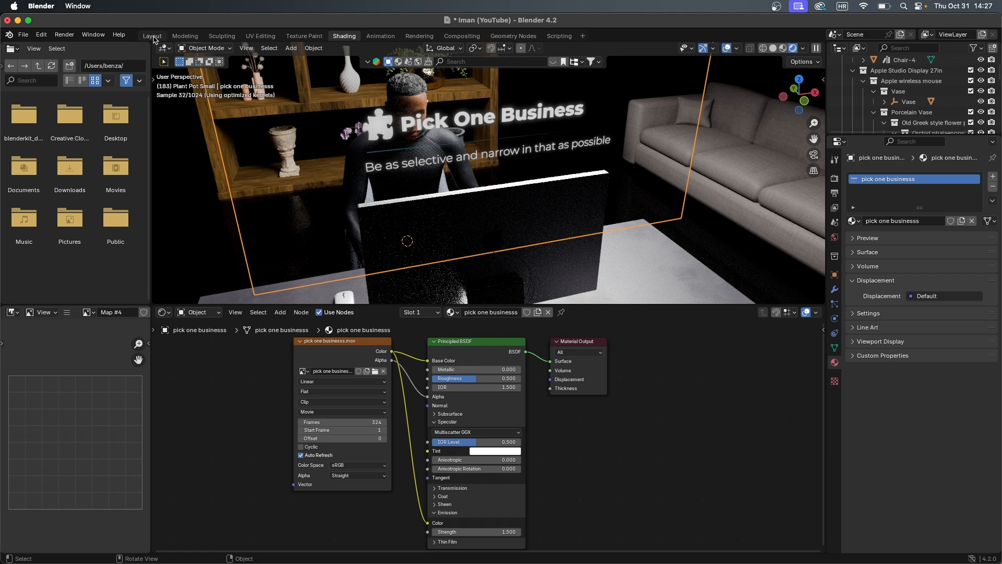
click(152, 36)
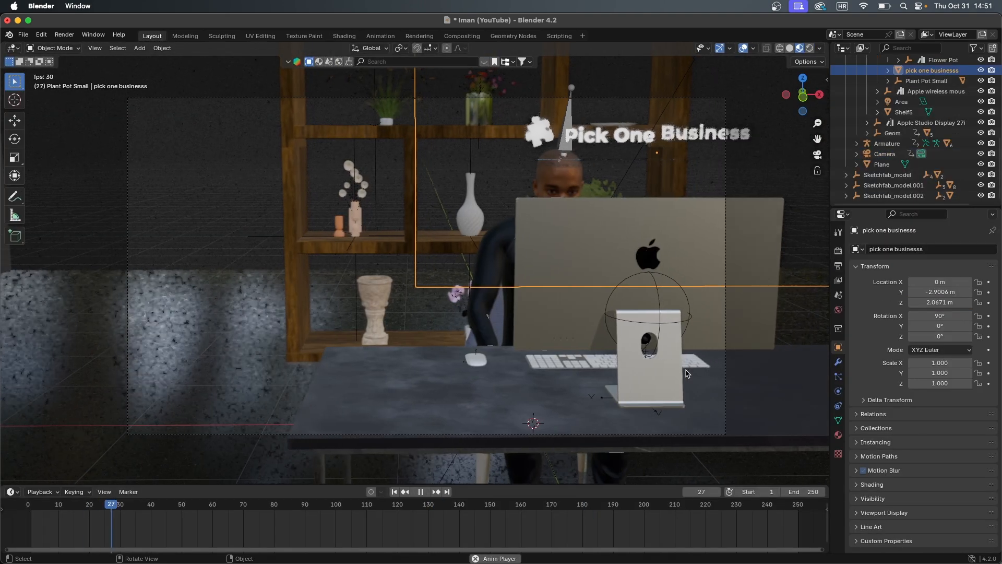
Adjust the frame Offset of the movie driving the title material's Alpha, and scrub the timeline to check the title's timing
click(421, 491)
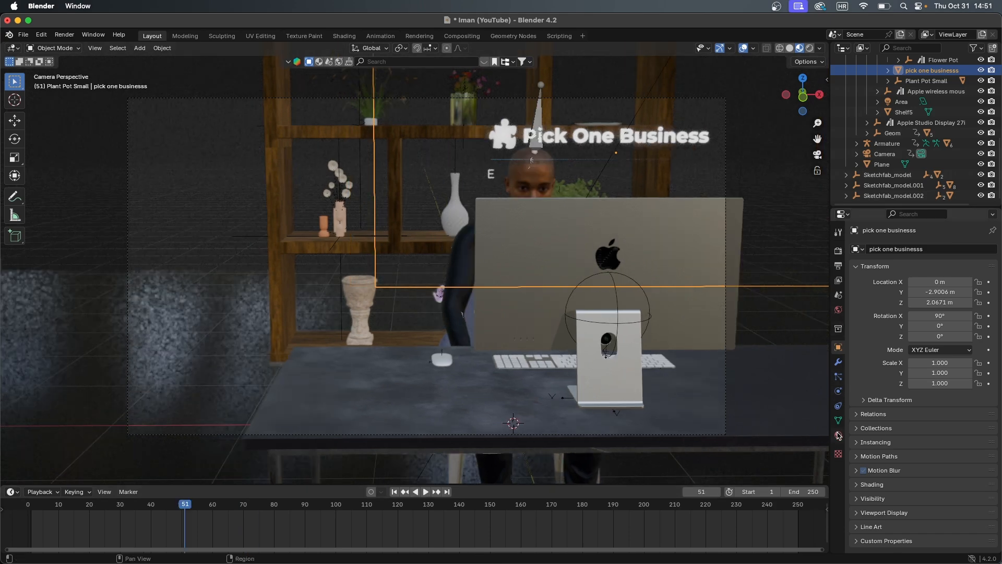
click(839, 437)
click(859, 413)
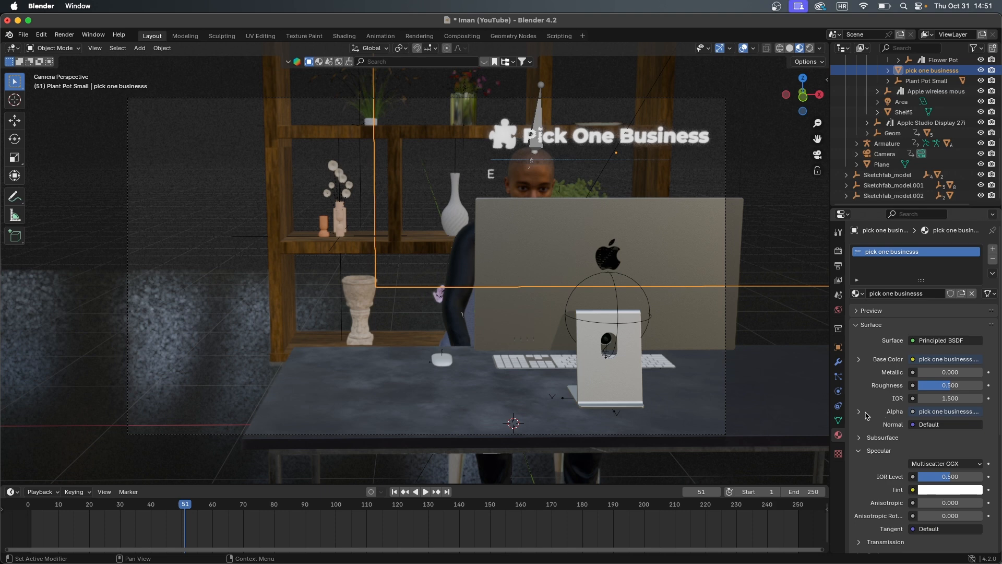
click(858, 412)
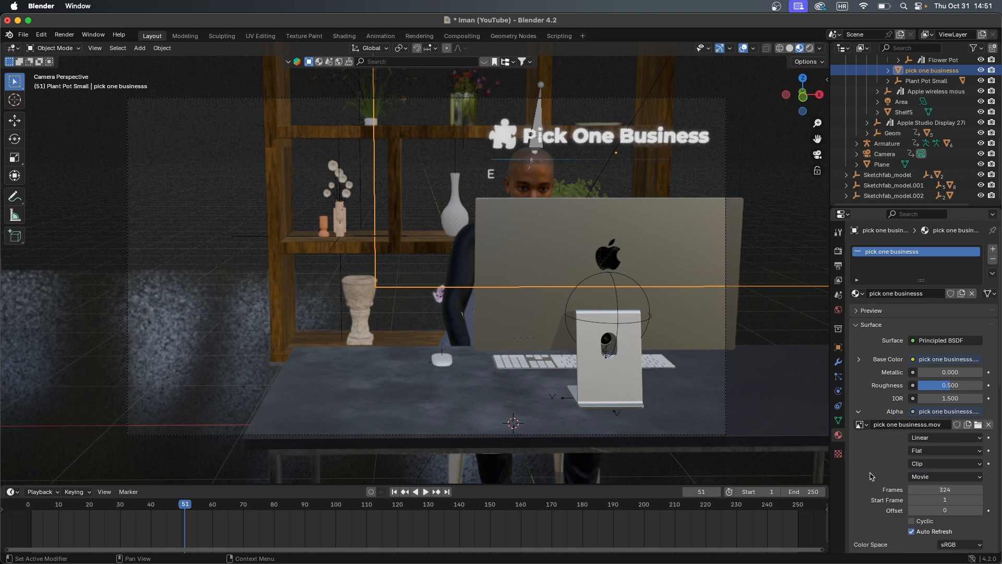
scroll(887, 418, down, 3)
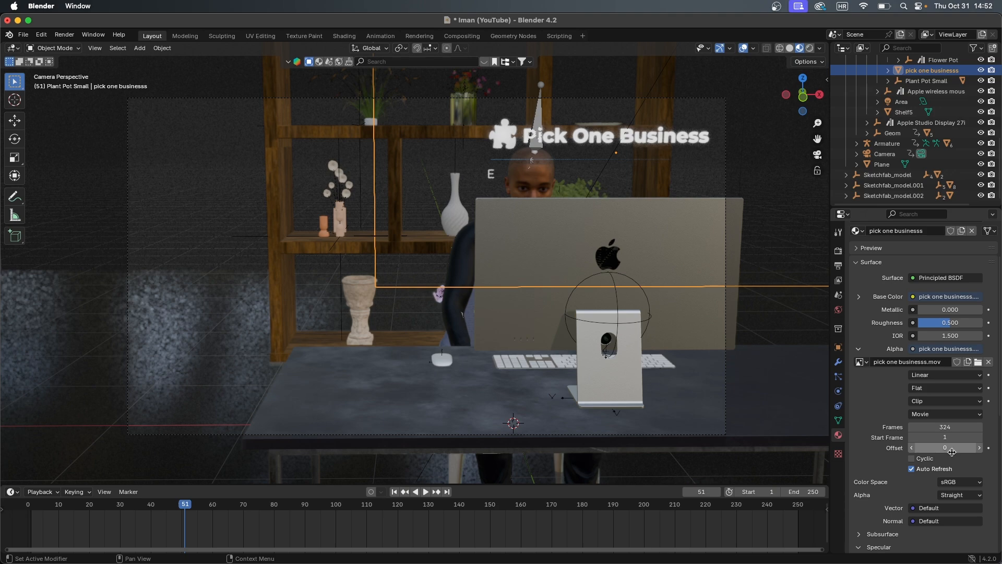
drag(231, 512, 274, 512)
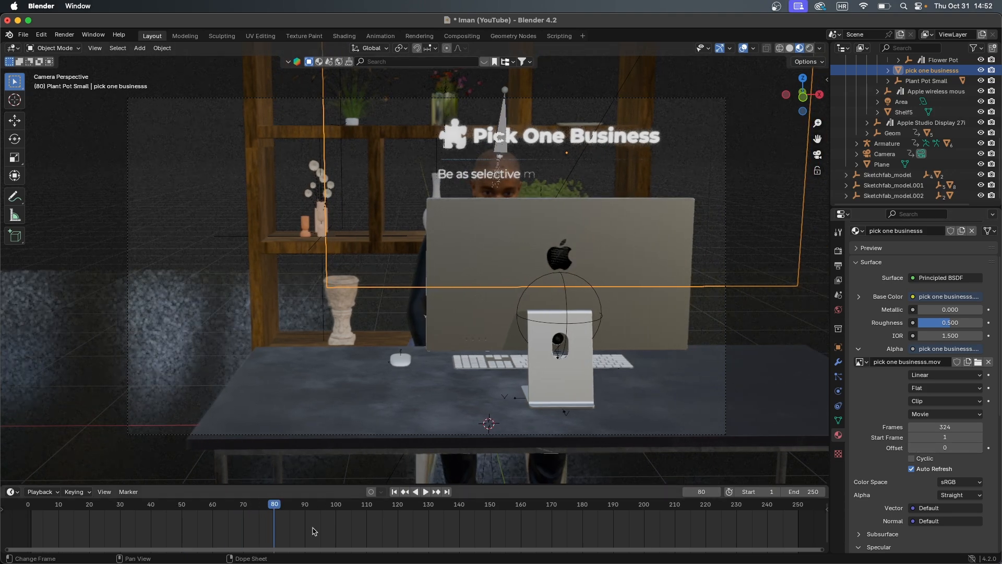
click(950, 448)
key(Return)
drag(33, 513, 418, 511)
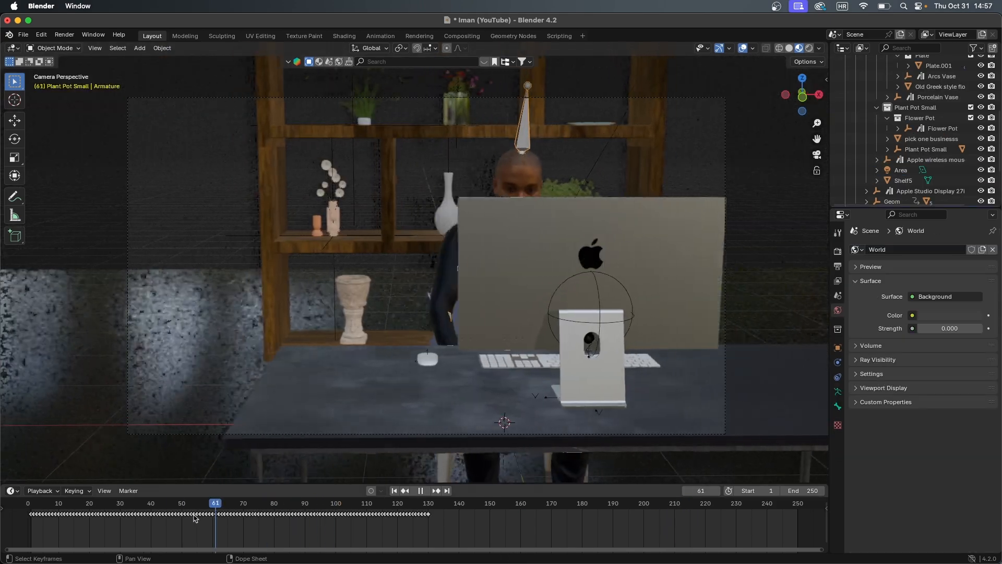
Save the file, and duplicate all of the armature's keyframes so the motion repeats after frame 130
key(super+s)
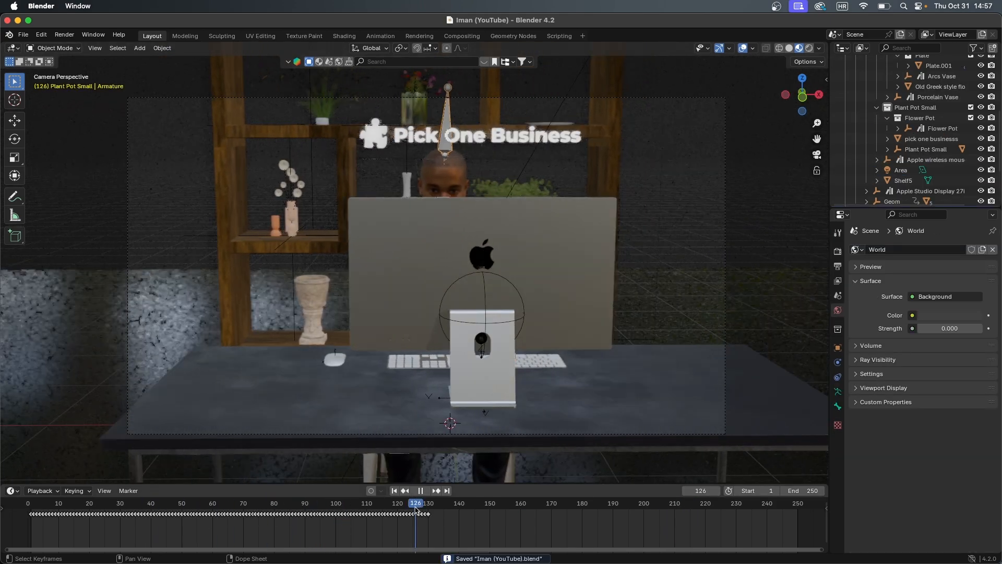
drag(433, 508, 536, 516)
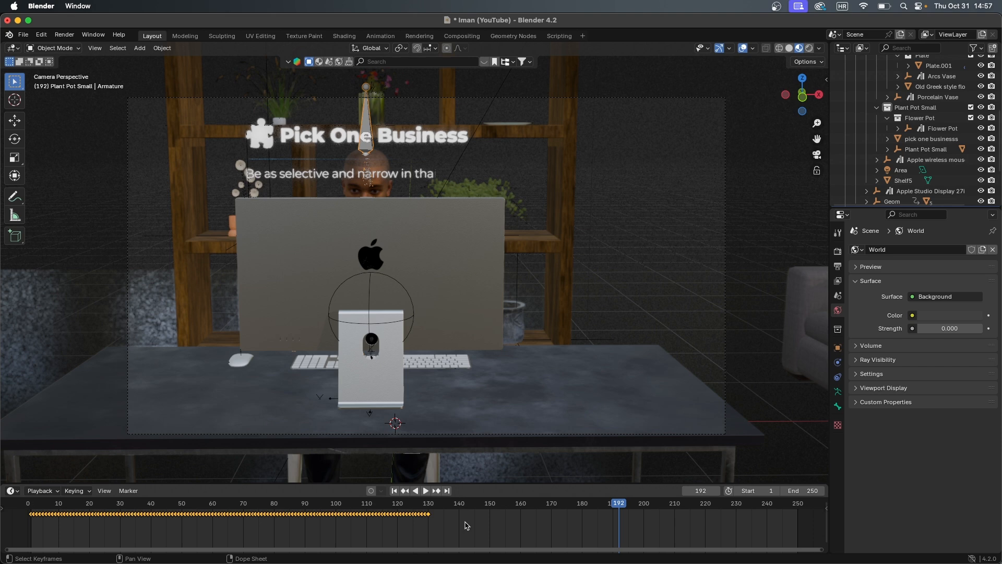
key(shift+d)
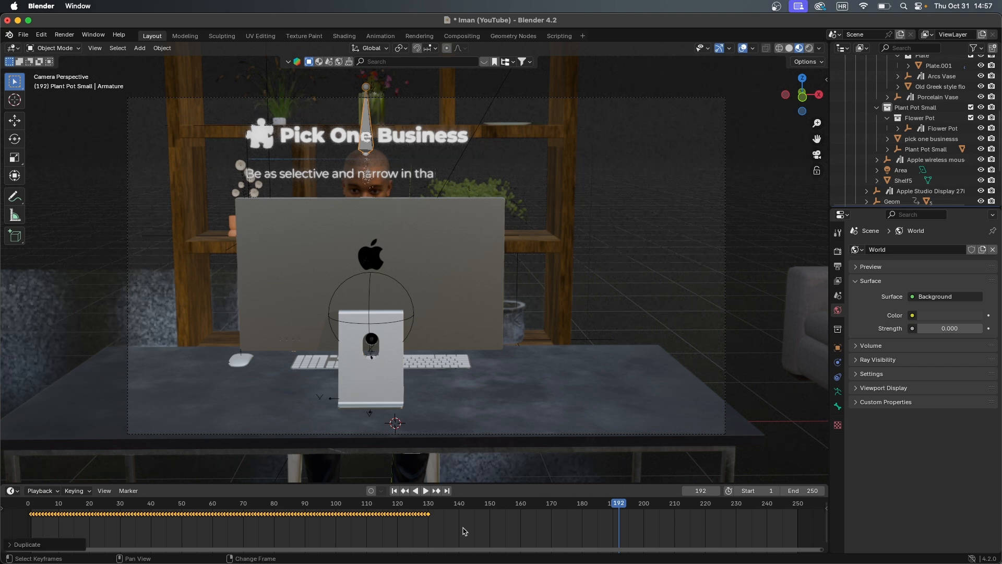
key(g)
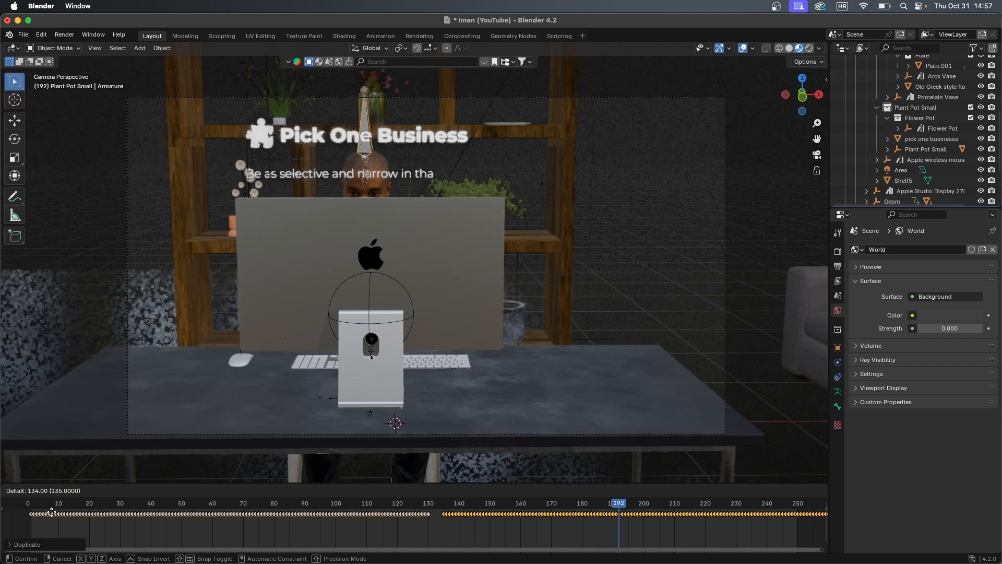
click(3, 524)
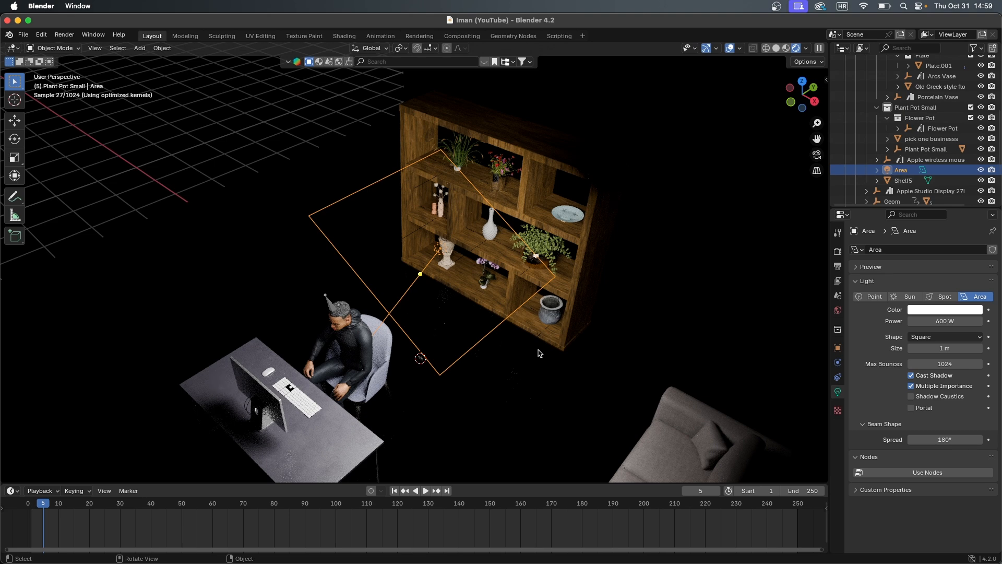
Scale up the area light above the desk and shelf, and save the file from the camera view
middle_drag(440, 257, 469, 282)
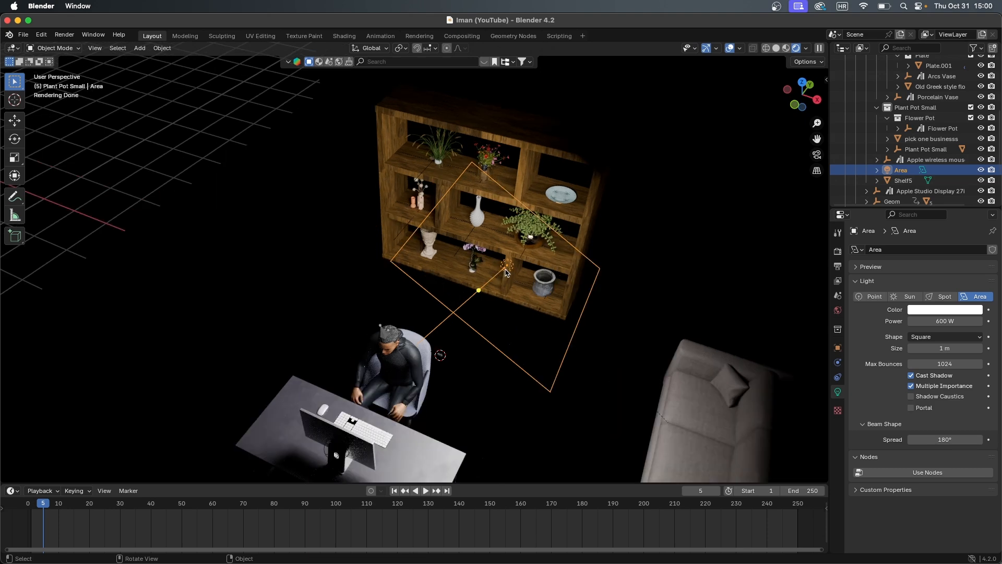
middle_drag(381, 373, 306, 433)
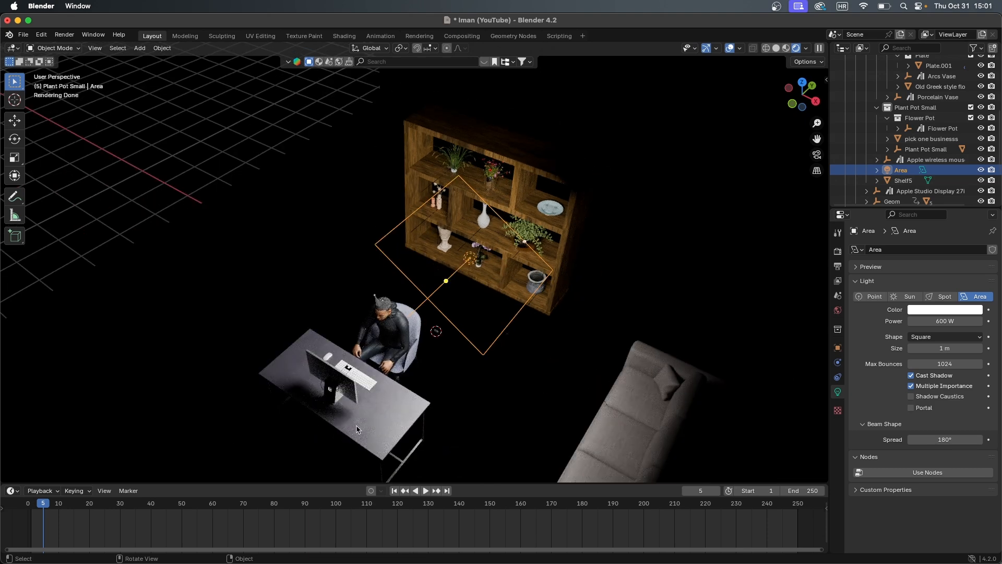
key(s)
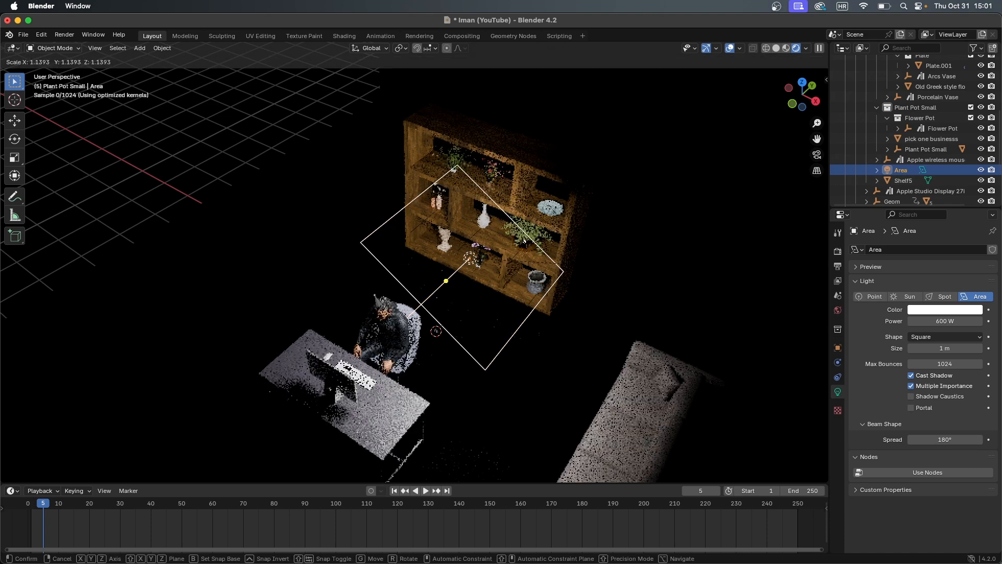
click(338, 403)
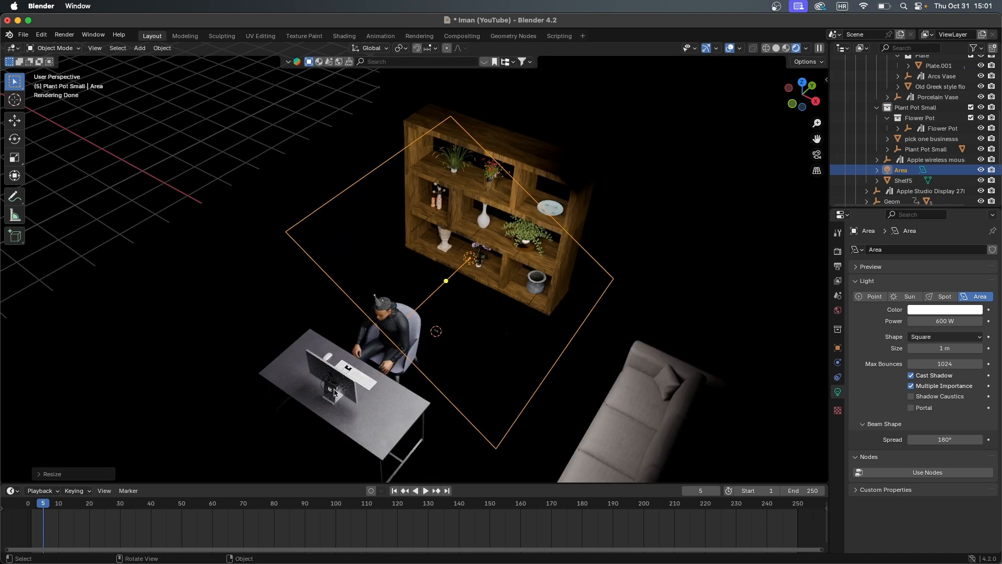
key(s)
click(554, 300)
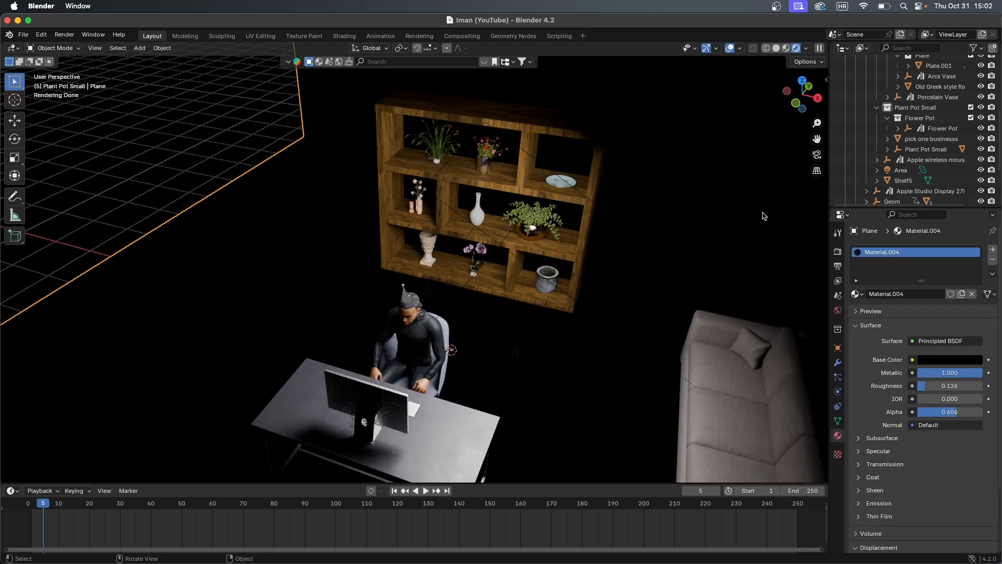
click(817, 155)
key(super+s)
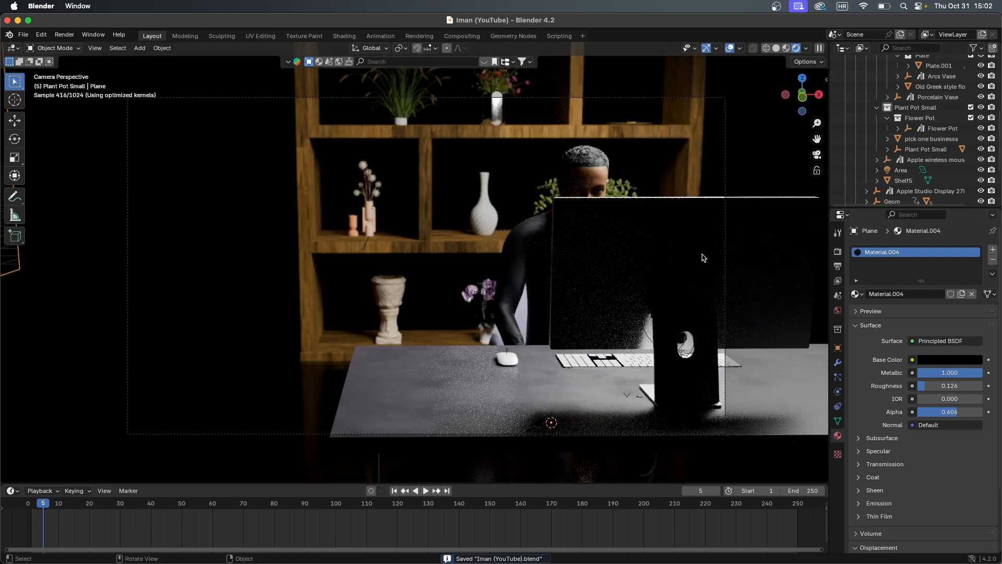
Keep Cycles as the render engine and set the render Max Samples to 128
click(838, 253)
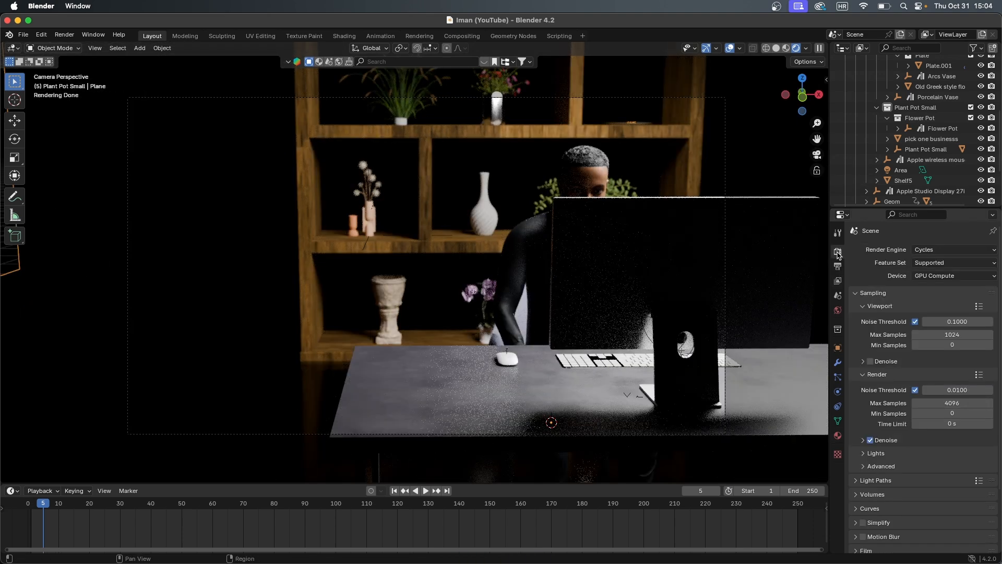
click(946, 250)
click(945, 251)
scroll(902, 256, down, 1)
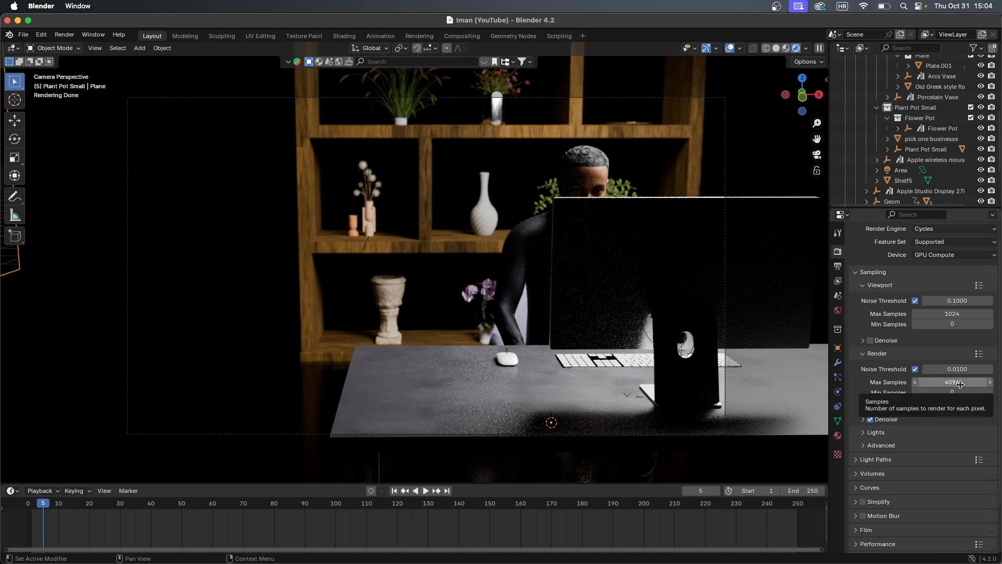
click(963, 383)
text(12)
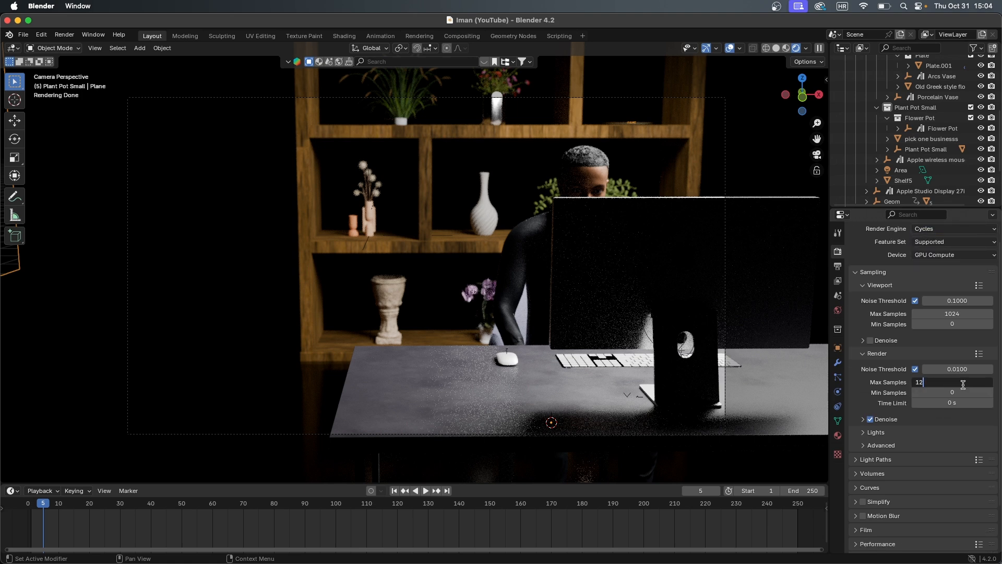
text(8)
key(Return)
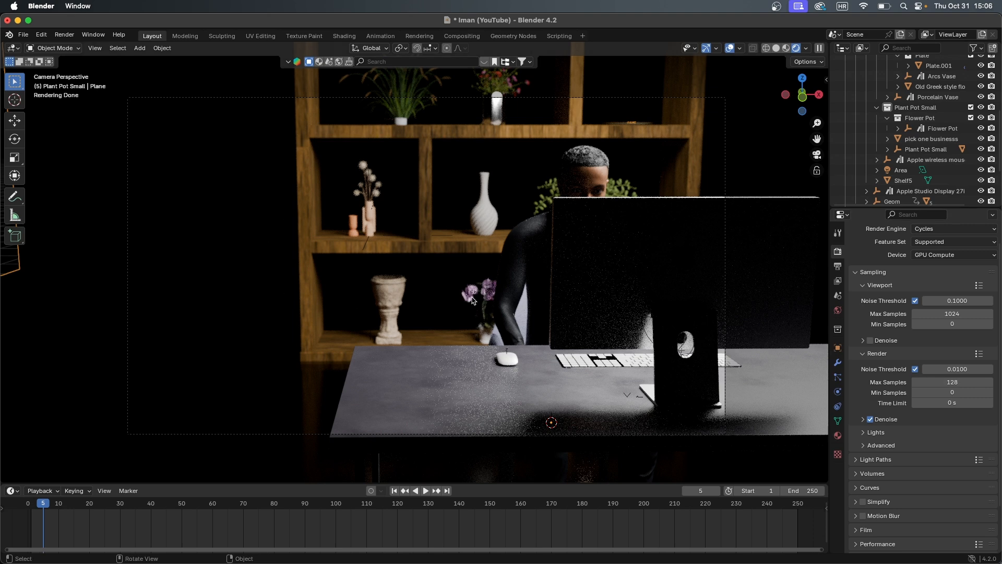
Save the file, render frame 5 as a still image, and close the render result
key(super+s)
click(64, 34)
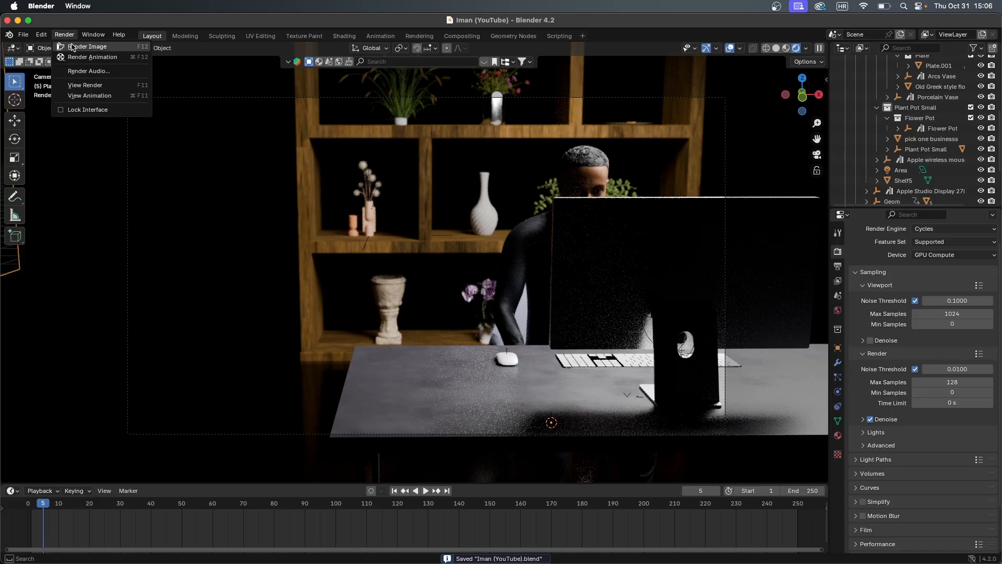
click(78, 46)
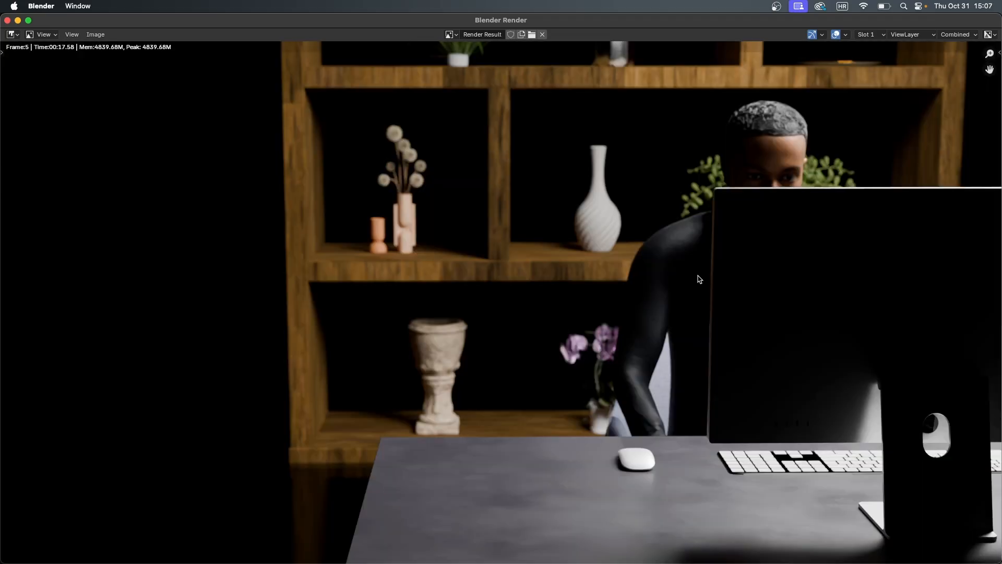
key(Escape)
Keep the render output as FFmpeg Video with the H.264 codec and Perceptually Lossless quality, and bring up the render commands
click(838, 266)
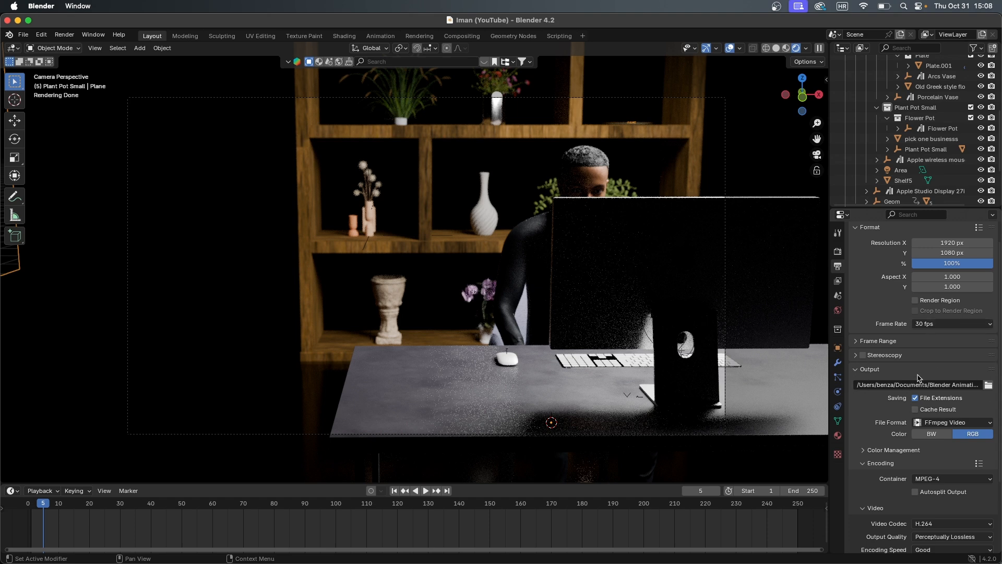
click(962, 424)
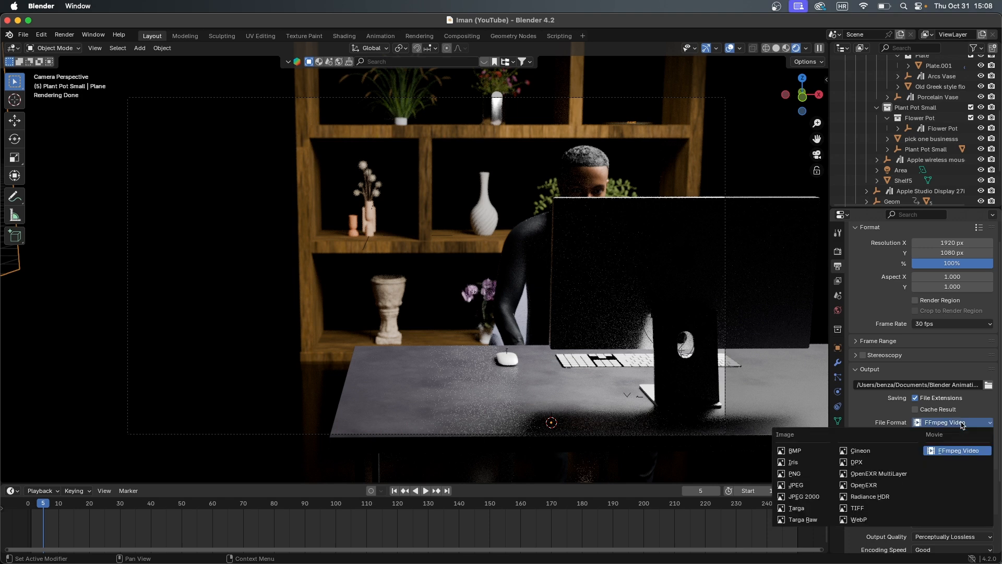
click(964, 451)
scroll(963, 451, down, 4)
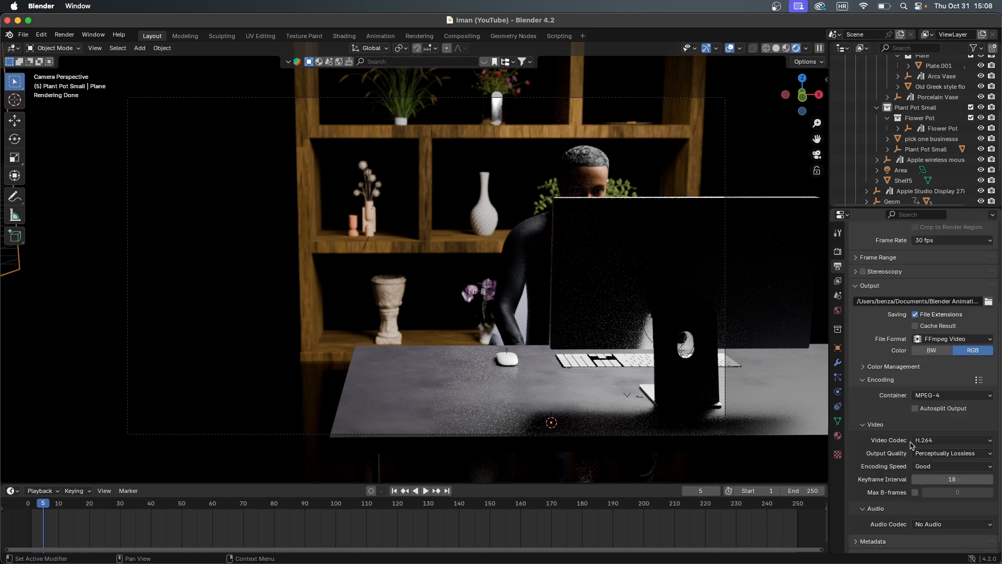
click(942, 441)
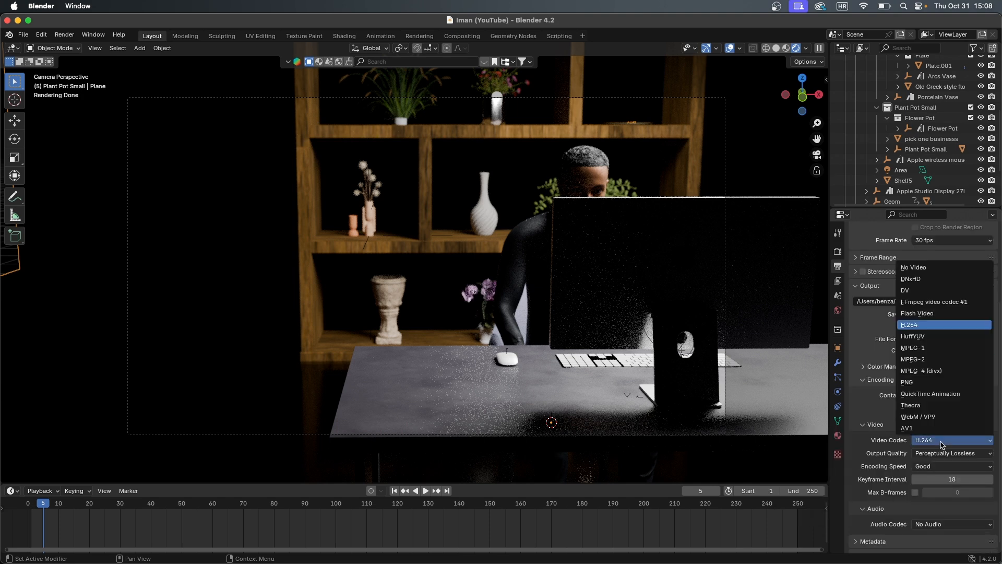
click(942, 444)
click(947, 445)
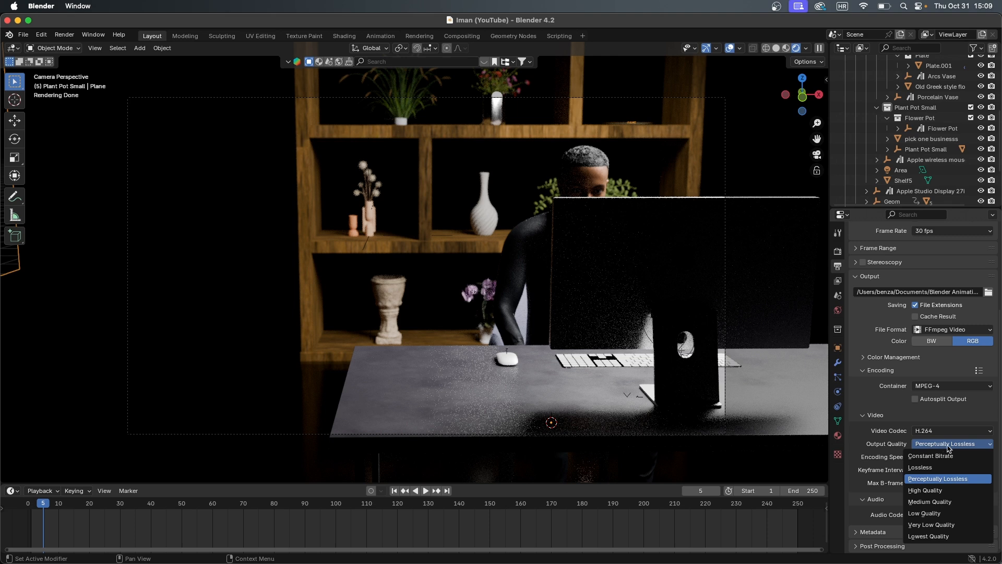
click(948, 478)
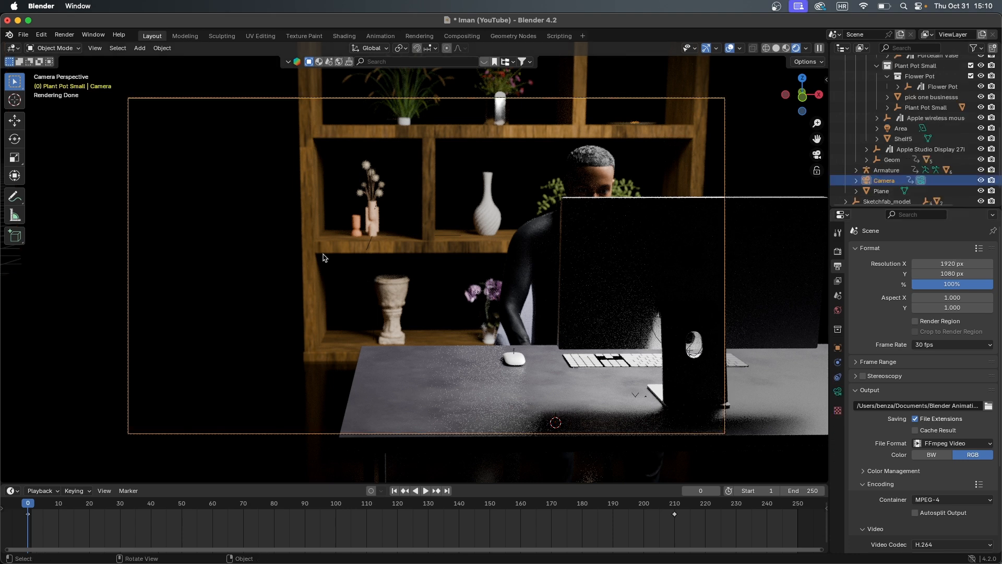
click(64, 35)
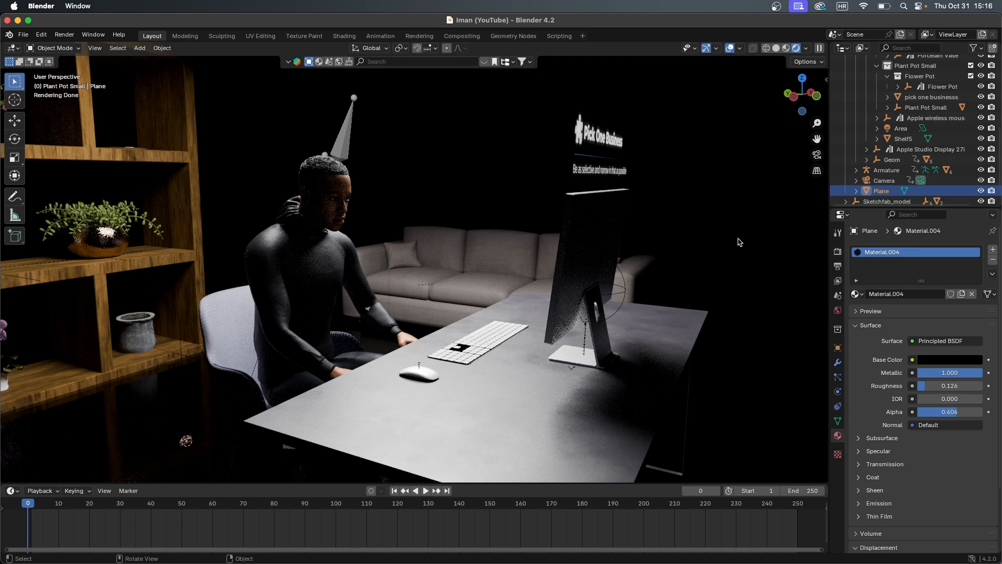
Import Scene 2 text.mov into the scene as an image mesh plane
click(140, 48)
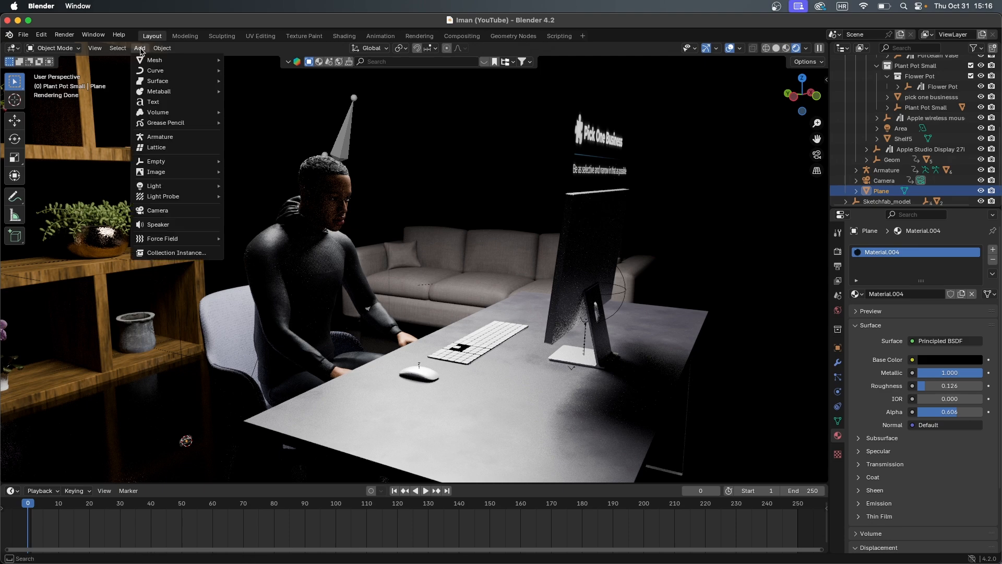
mouse_move(168, 172)
click(258, 192)
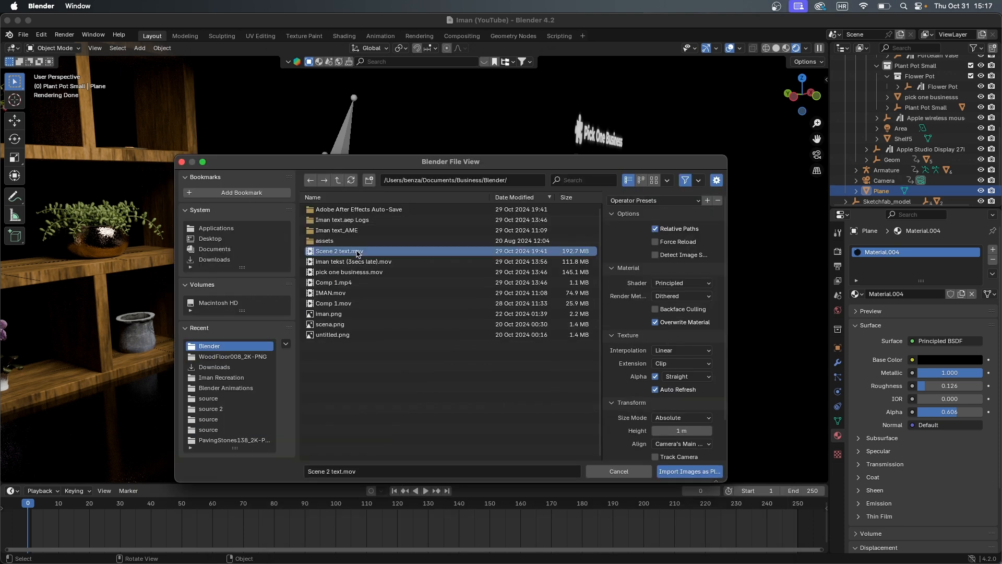
click(690, 472)
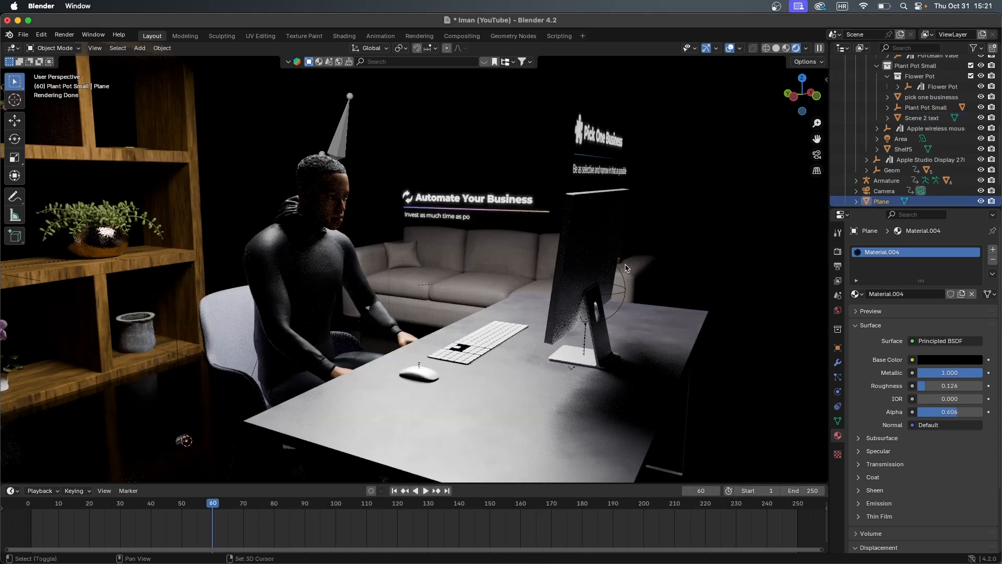
Add a second camera to the scene and make it the active camera
key(shift+a)
click(577, 429)
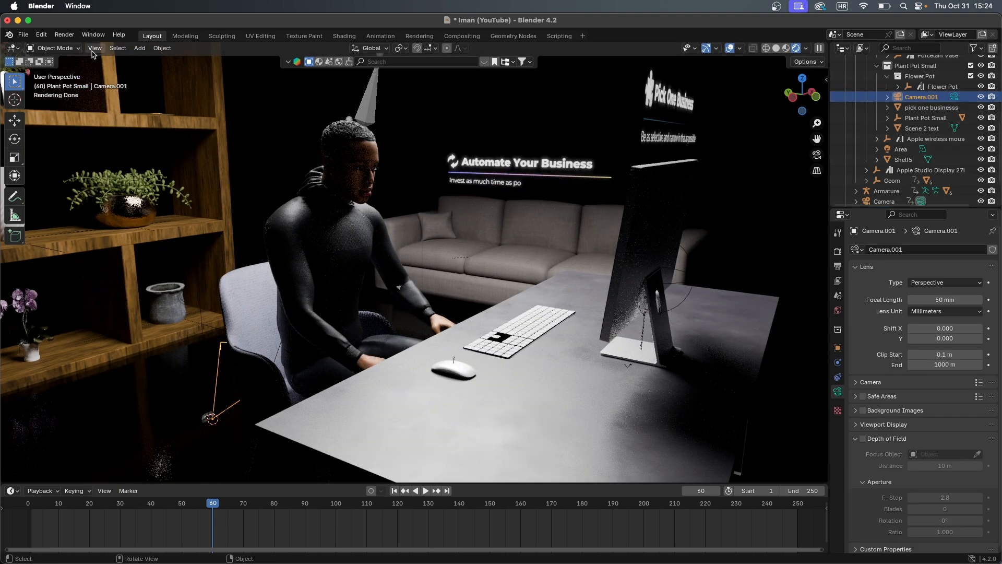
click(95, 48)
mouse_move(112, 172)
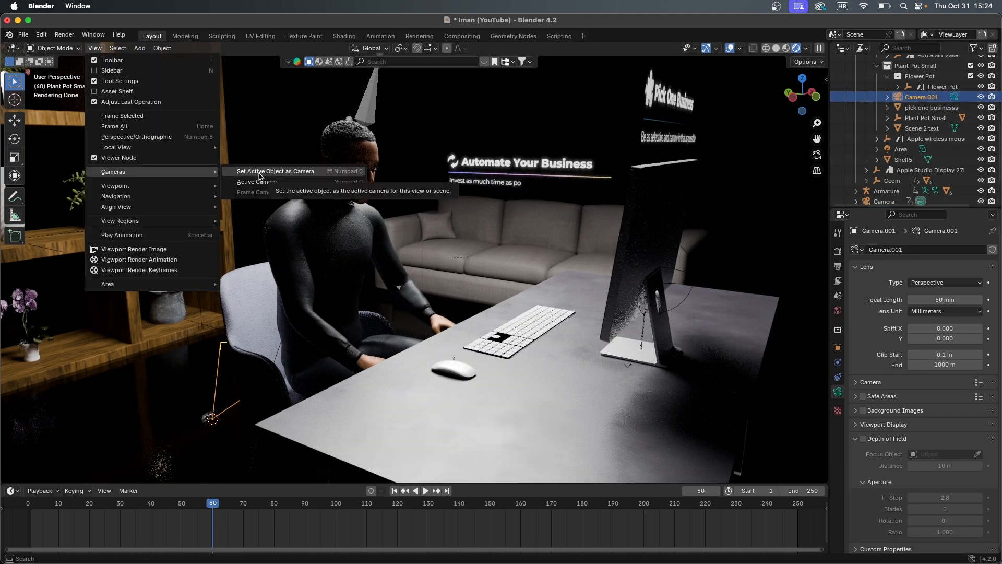
click(300, 173)
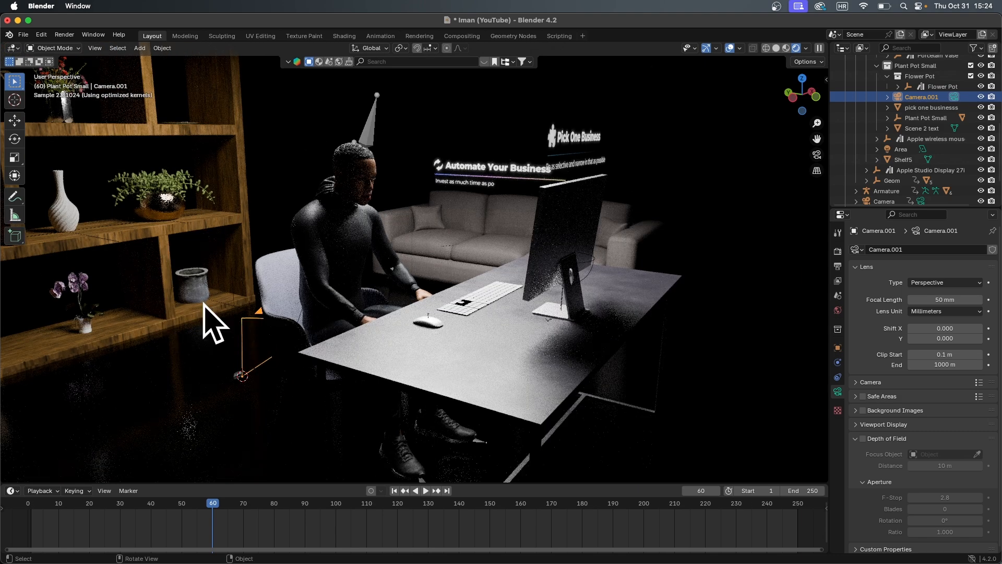
Align the new active camera to the current side view of the man at the desk
click(94, 47)
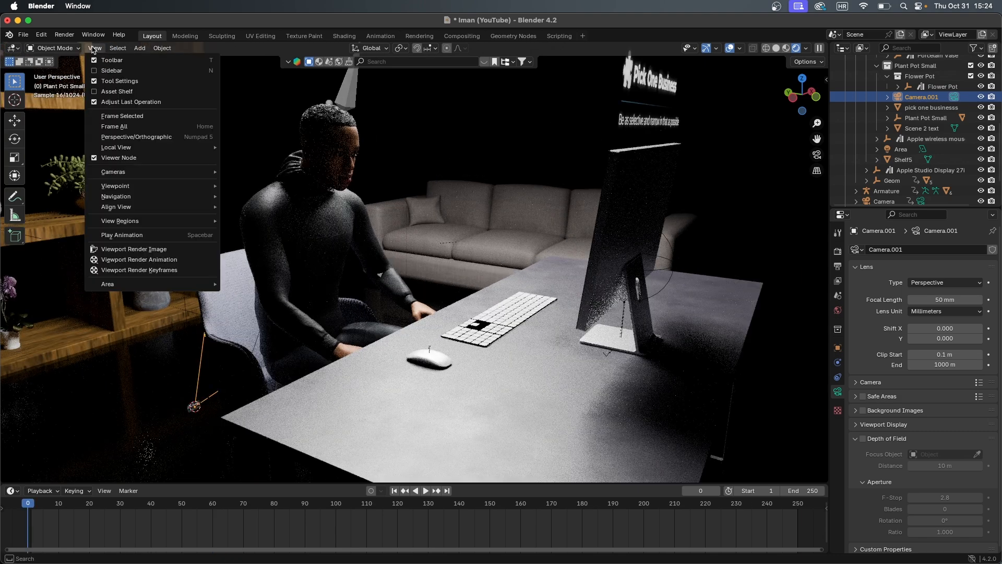
mouse_move(135, 207)
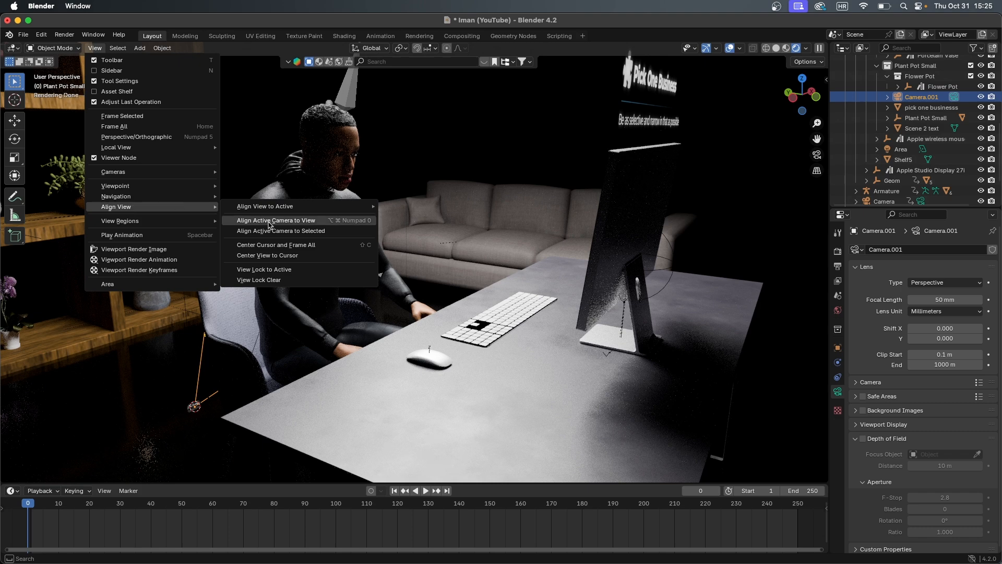
click(285, 224)
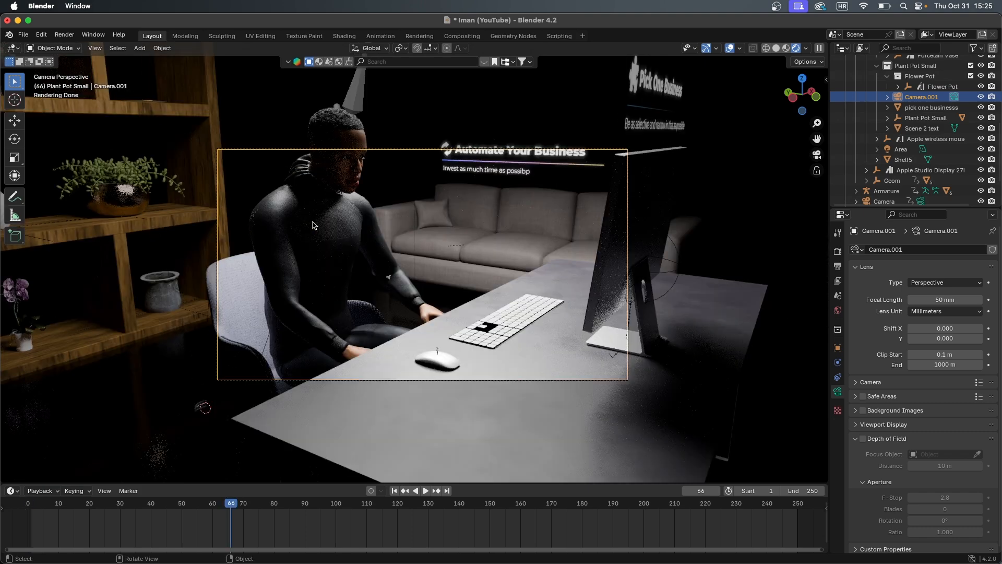
Pull the new camera back along its local Z axis to about X -3.61, Y -4.35, Z 2.35 m, and adjust its Z rotation
key(g)
key(z)
key(z)
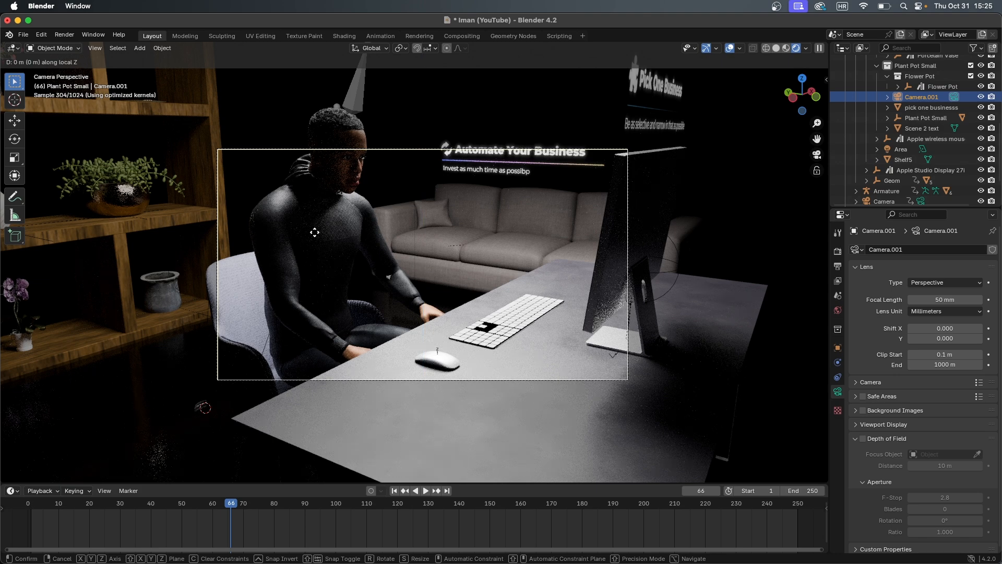
click(313, 286)
key(n)
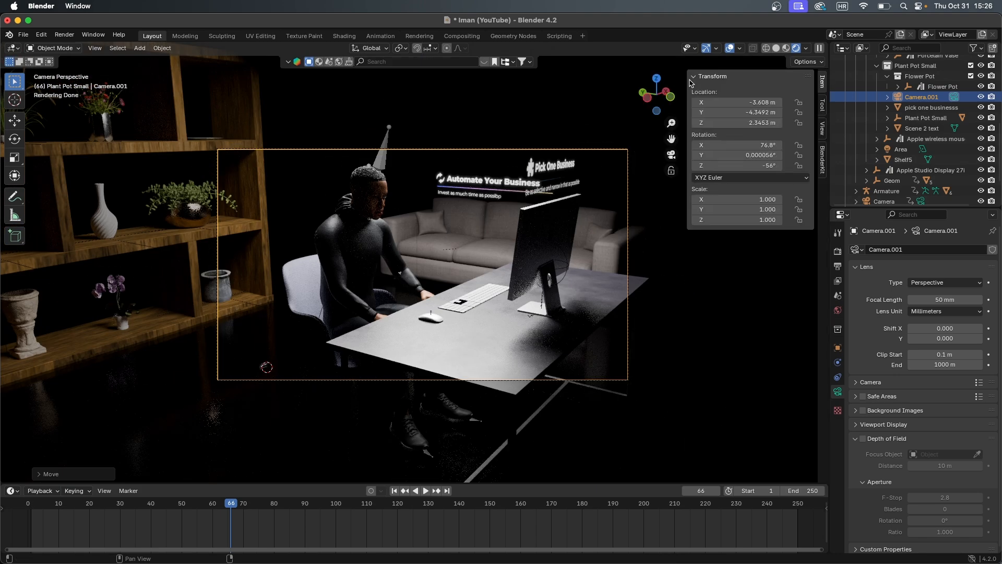
drag(737, 165, 722, 166)
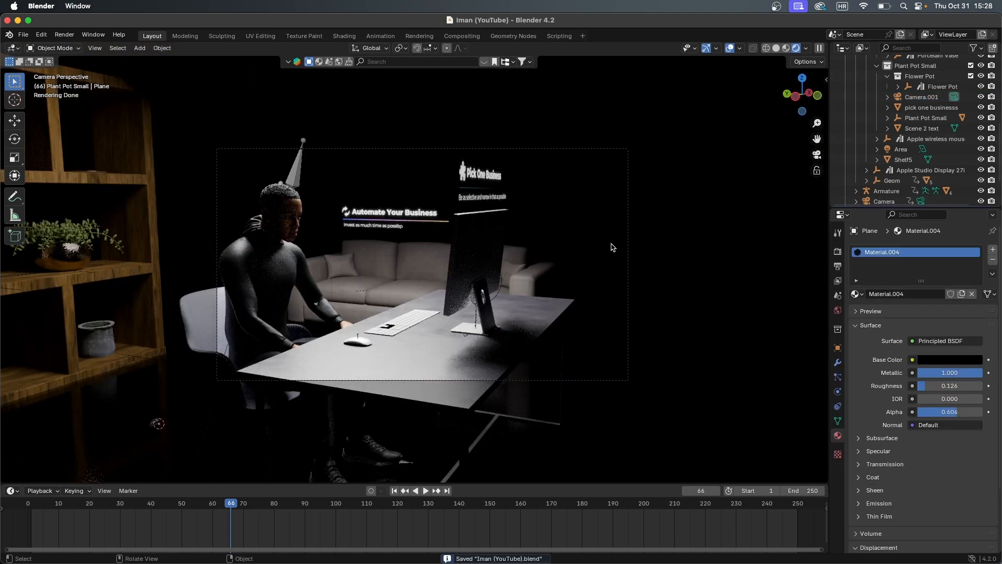
Open the object transform properties of the floor plane
click(838, 348)
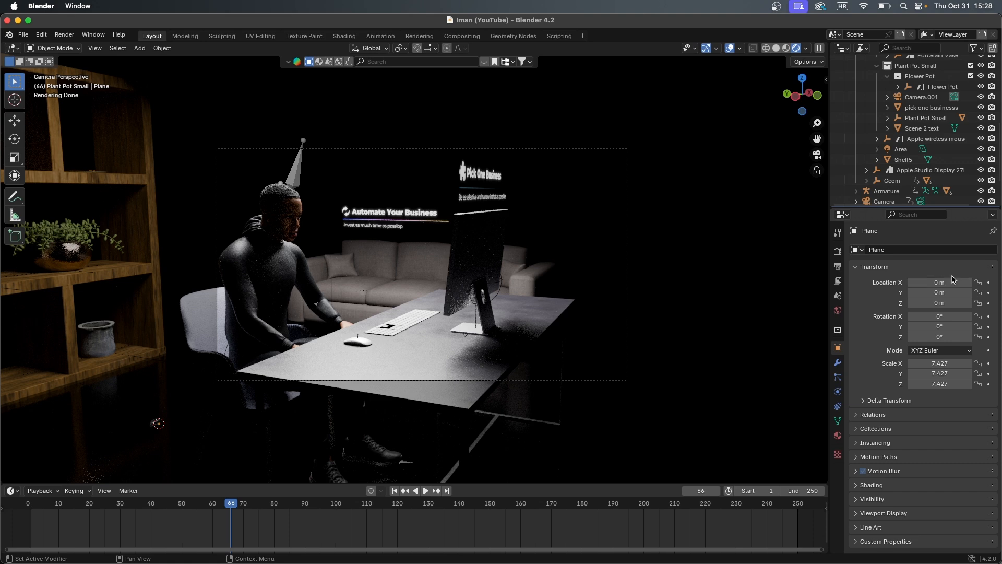